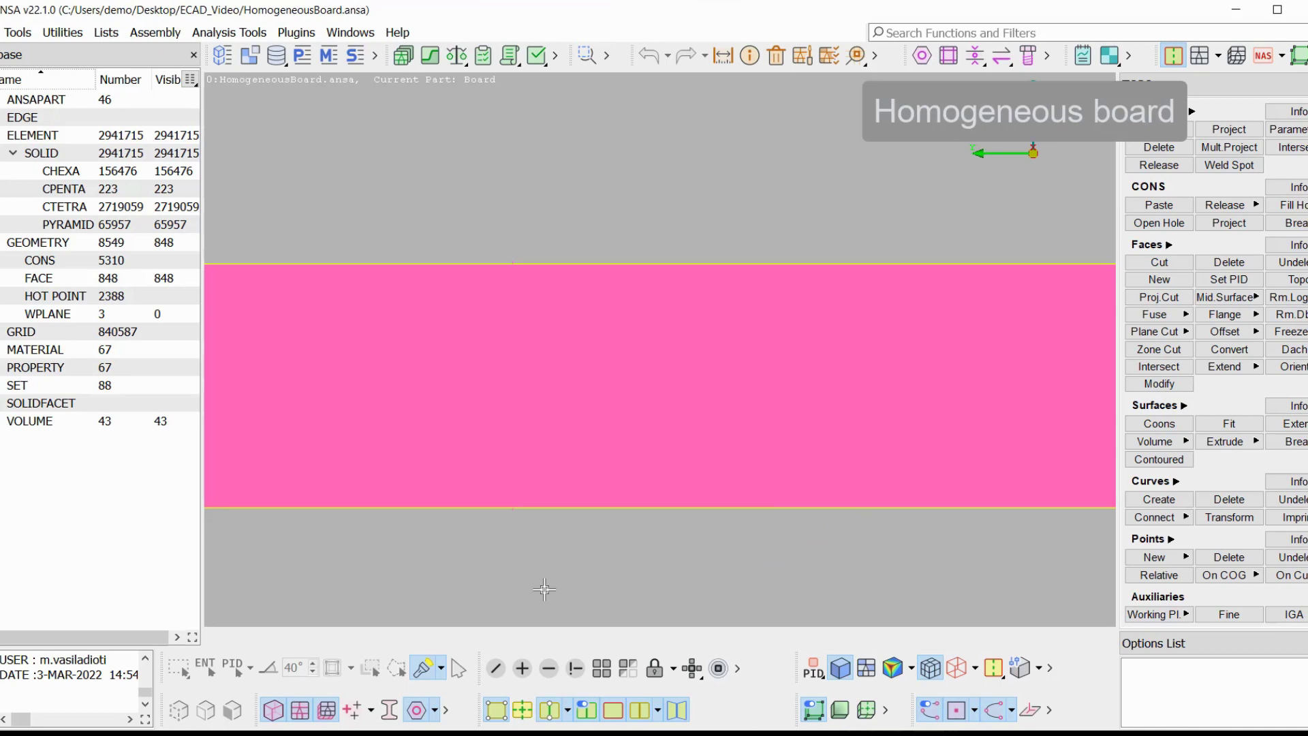
Toggle the geometry faces off and on to check the mesh, then view the board isometrically.
click(496, 710)
click(496, 709)
key(F1)
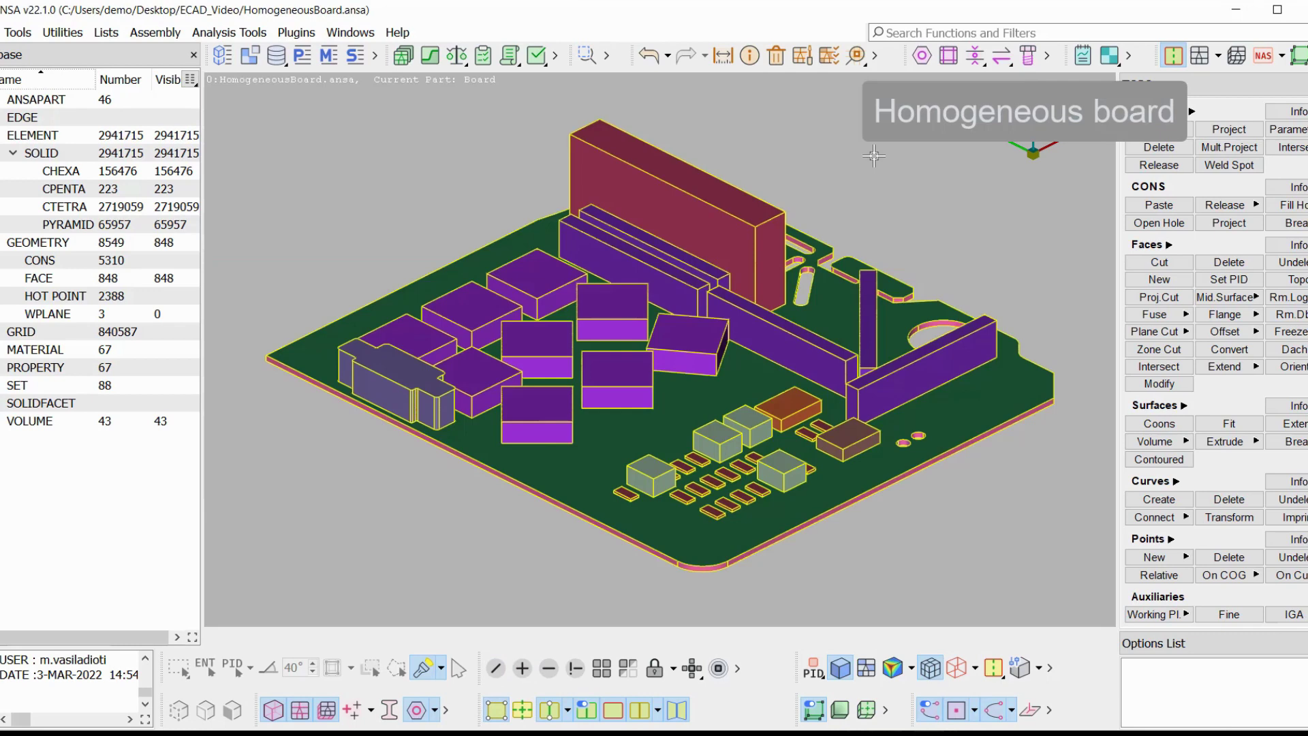
Review the Board part's User Attributes in the Model Browser.
click(251, 55)
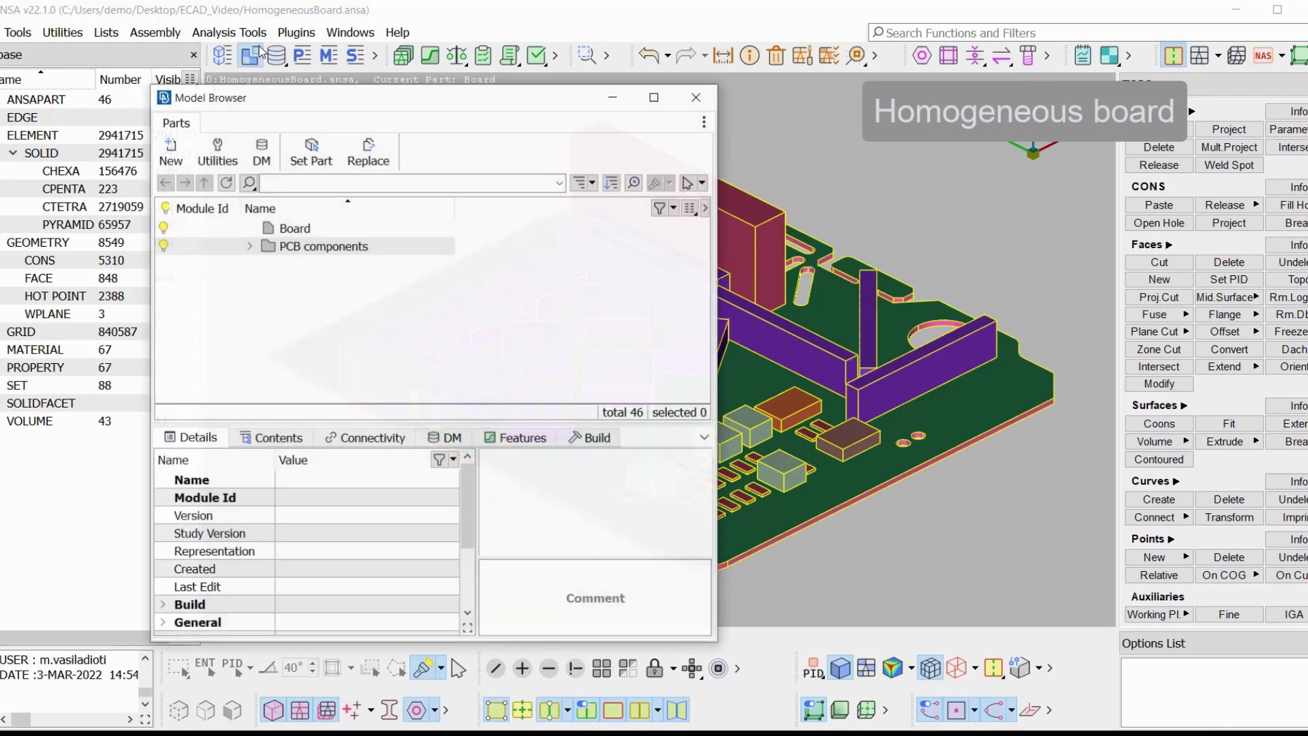
click(282, 228)
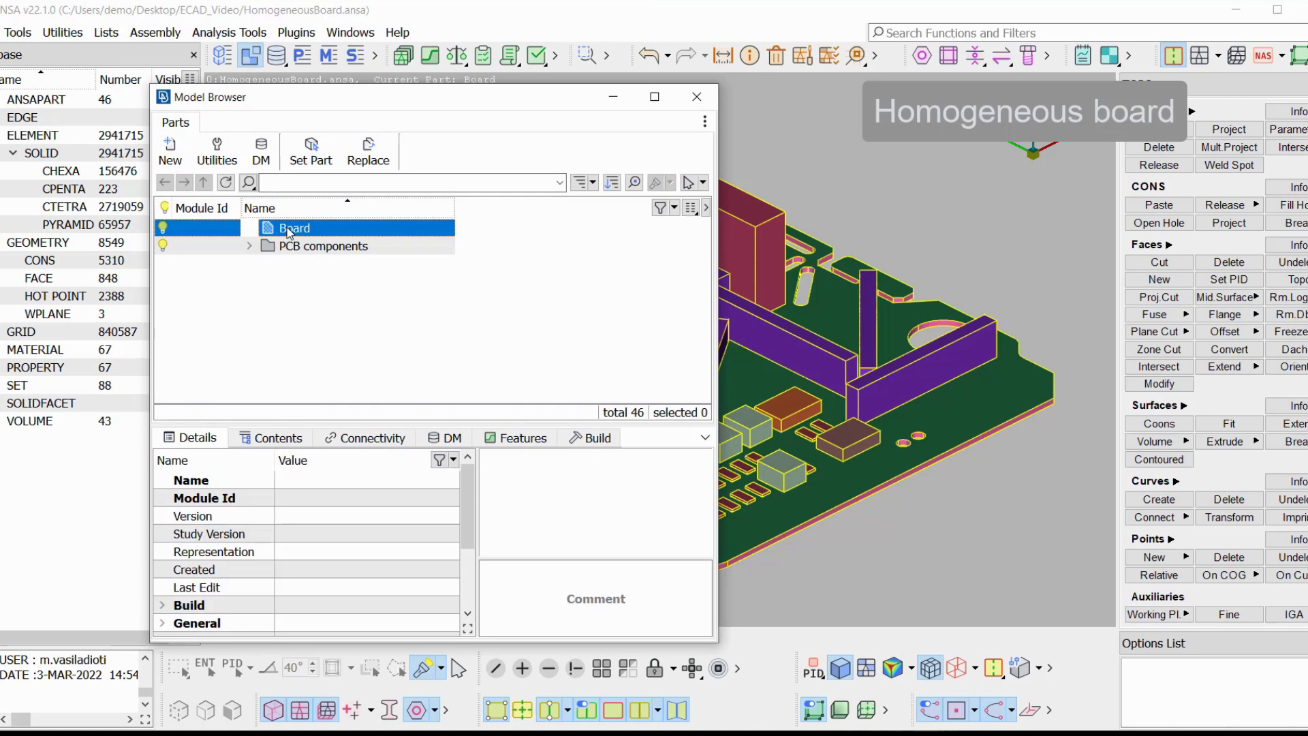
scroll(353, 553, down, 2)
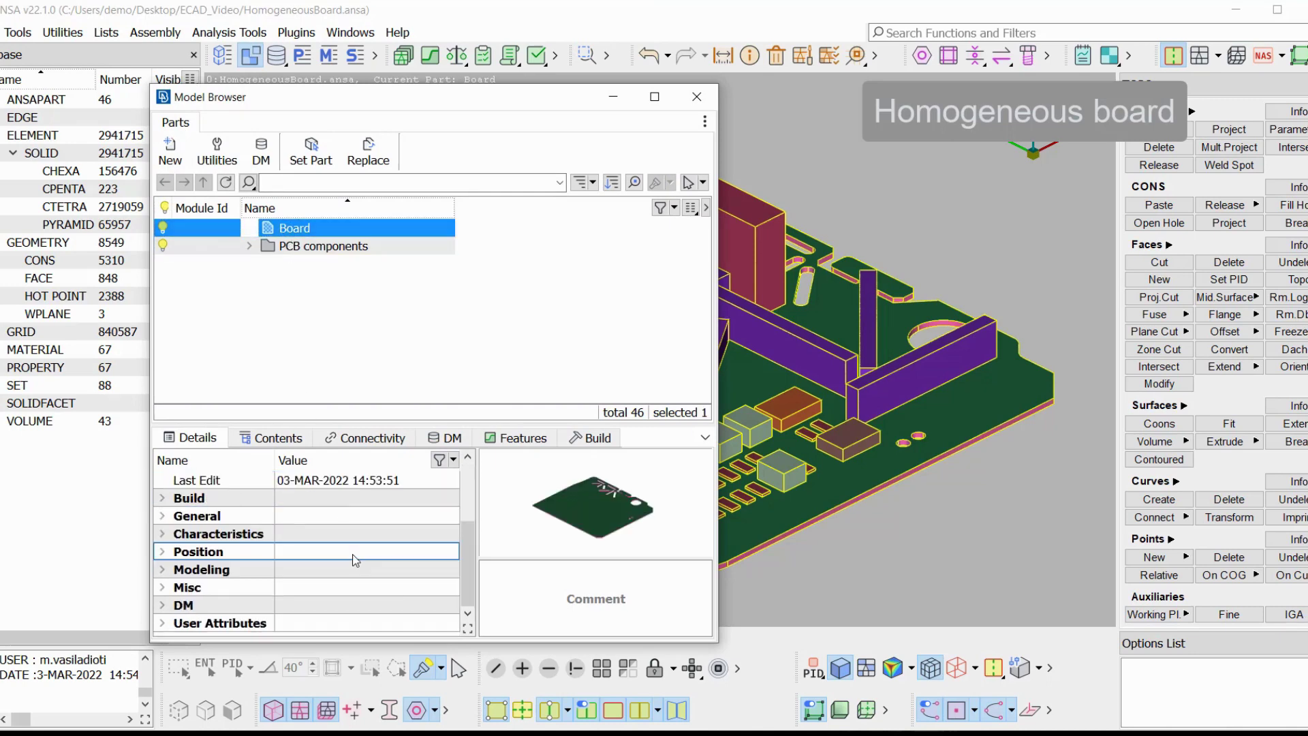
click(163, 623)
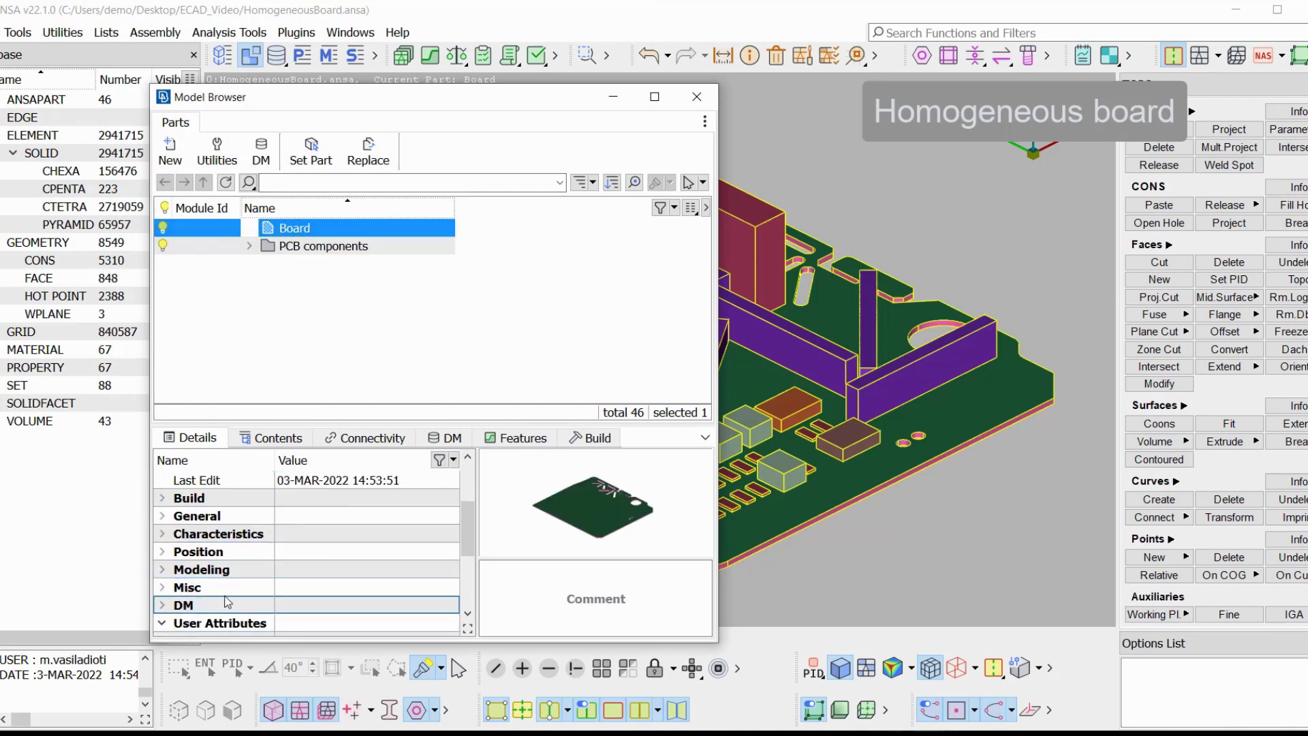
scroll(304, 567, down, 2)
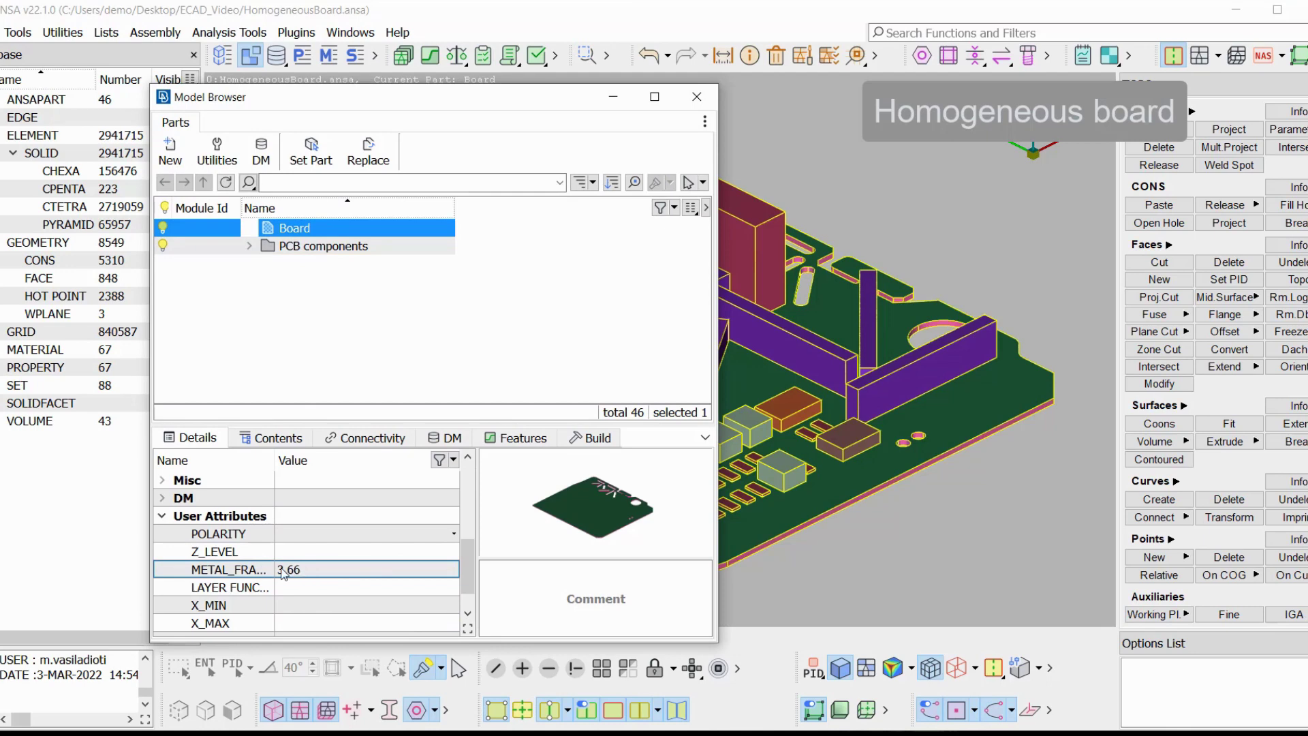
click(706, 107)
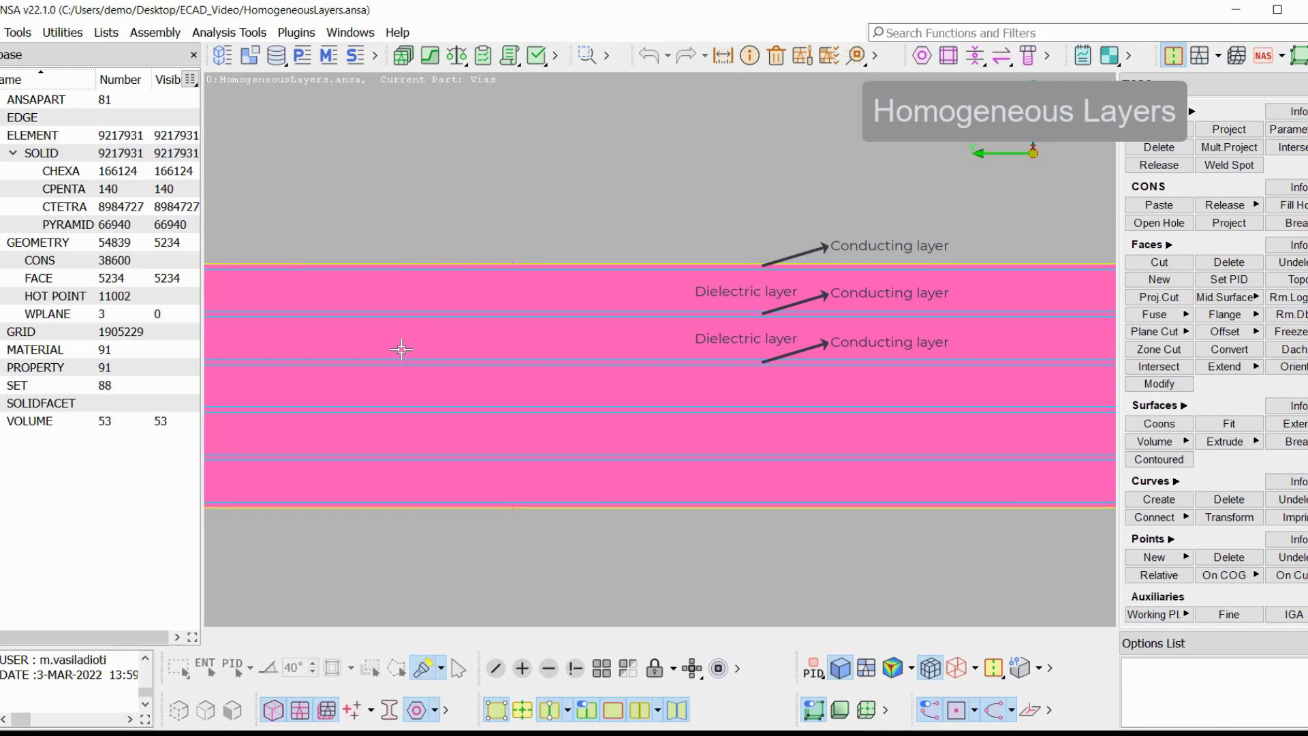
Inspect the layered mesh and zoom onto a via cluster in wireframe, then restore the whole board.
click(501, 710)
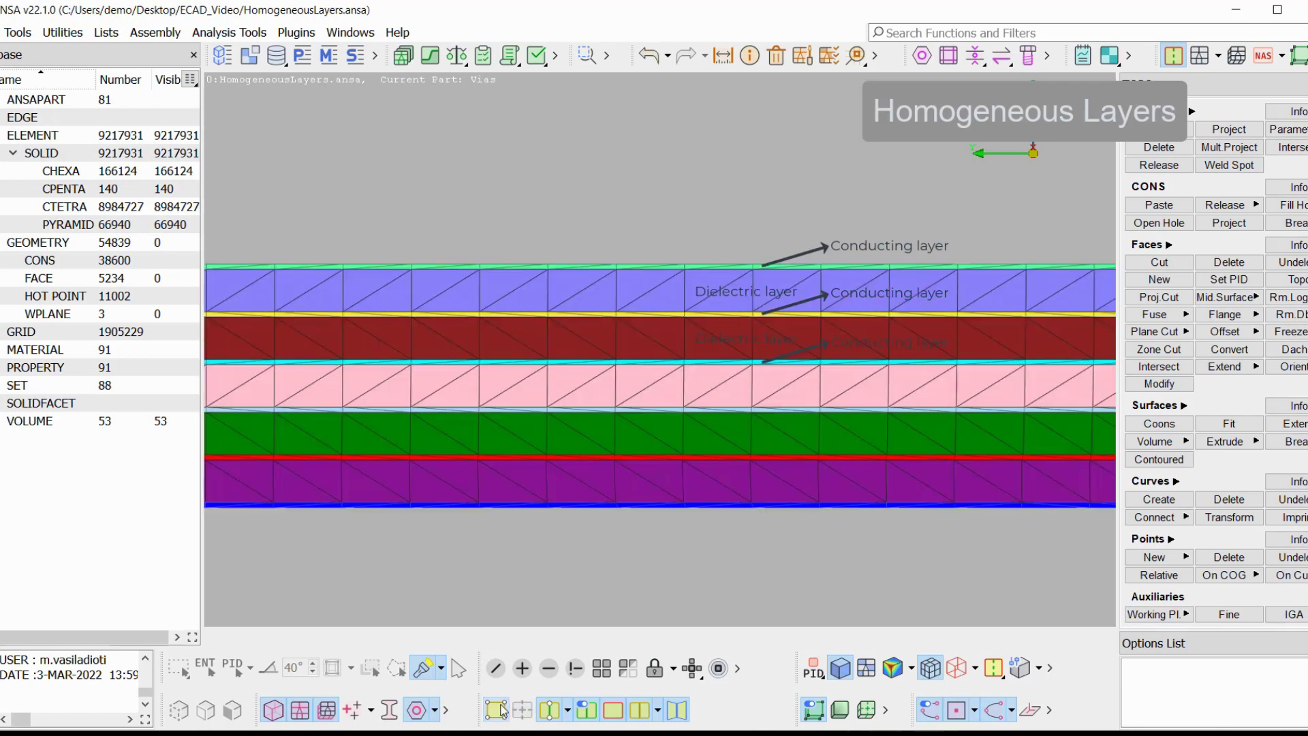
click(501, 711)
click(586, 56)
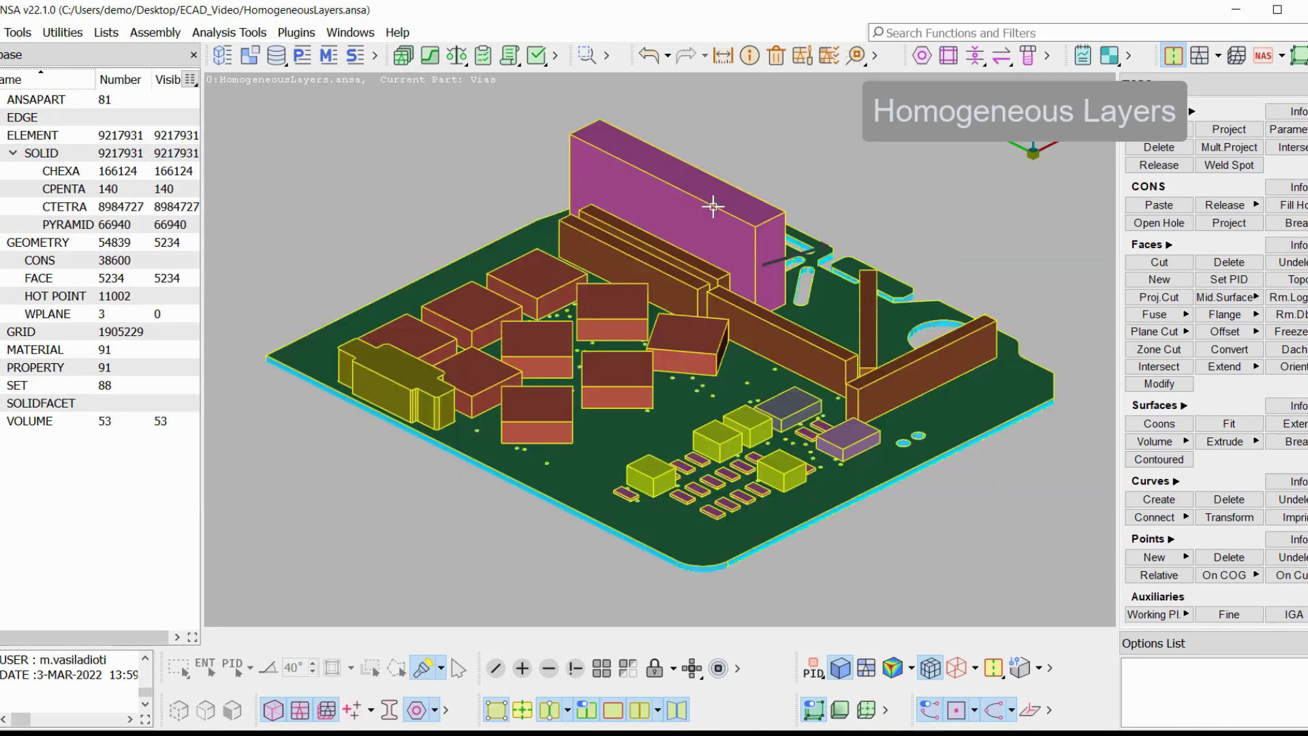
drag(684, 325, 753, 426)
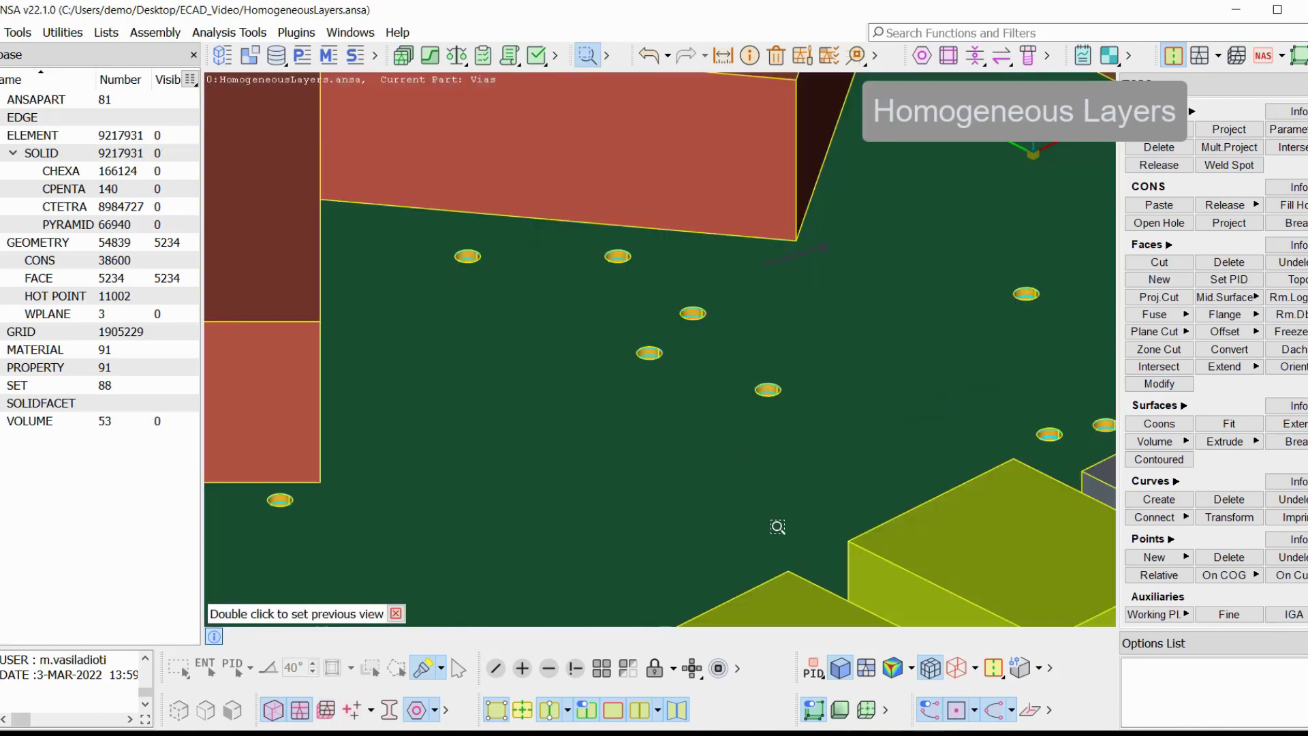
click(842, 668)
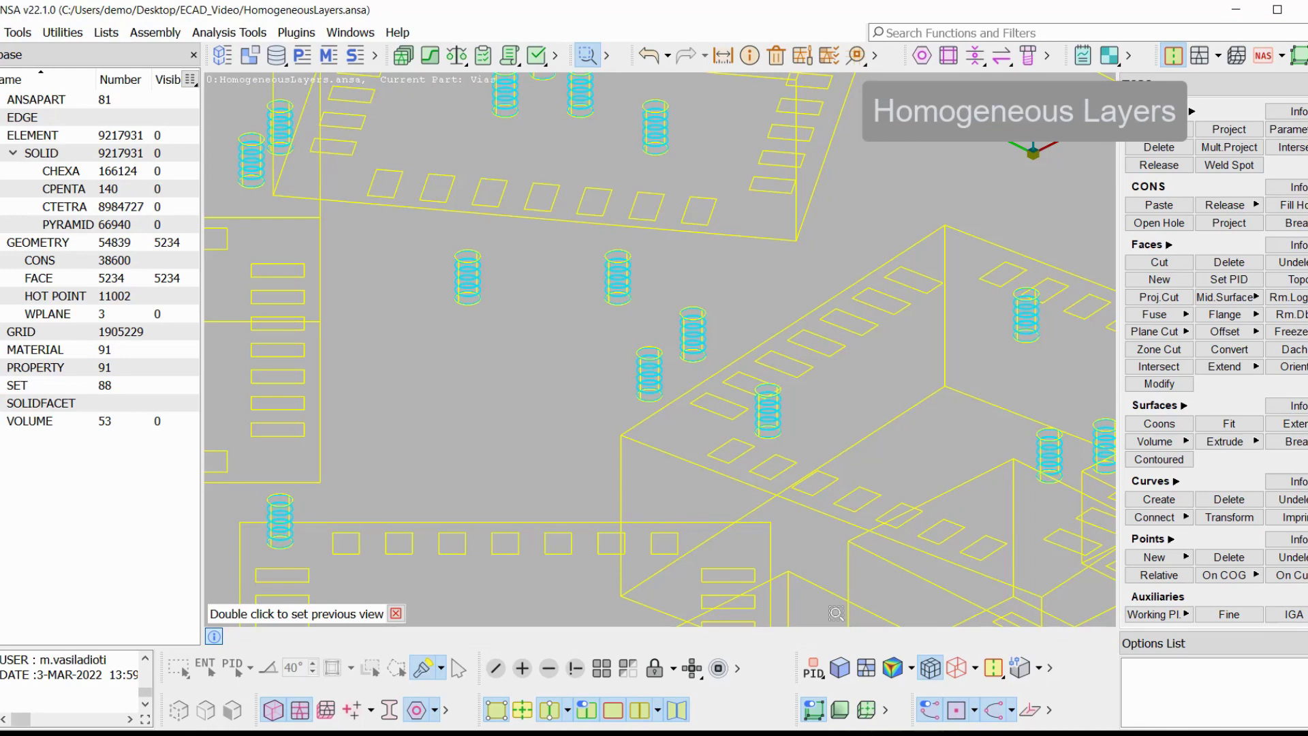
click(840, 668)
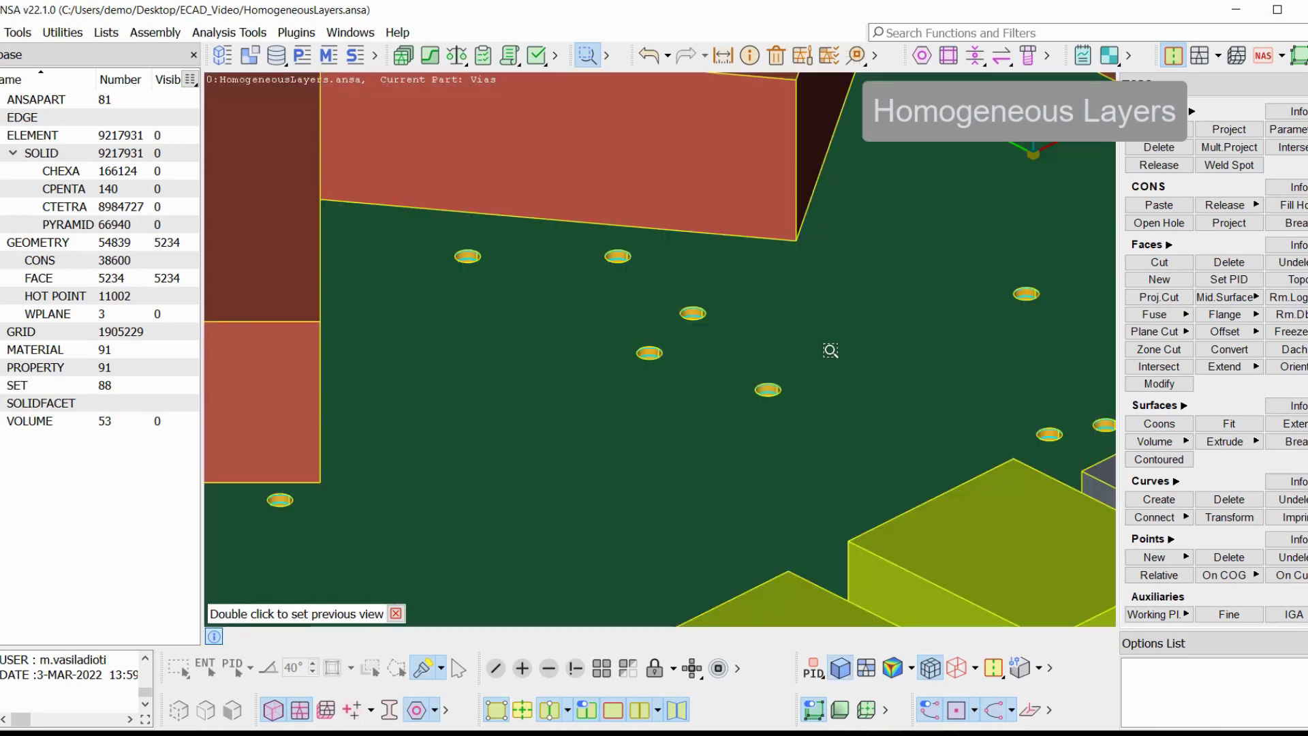
double_click(832, 350)
Check the 1_TOP layer's attributes in the Layers folder and step down to 5_IS1.
click(250, 55)
click(249, 229)
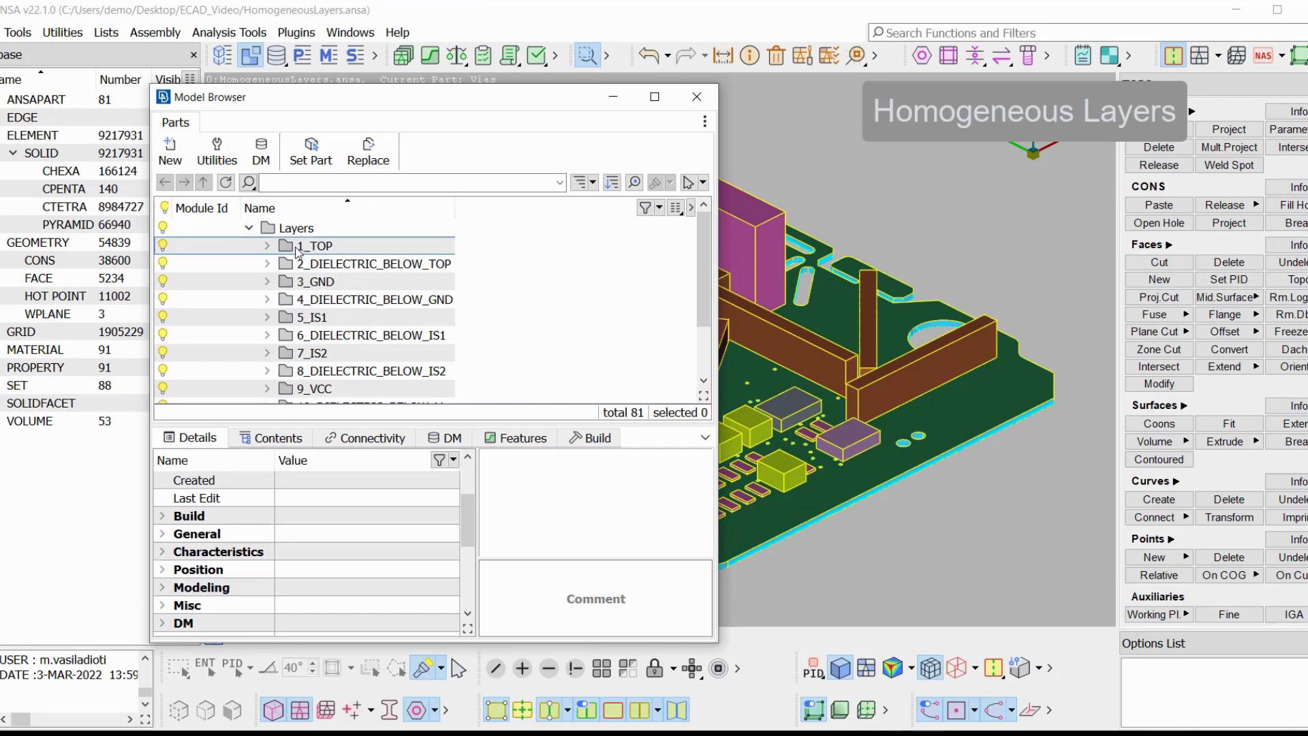
click(321, 245)
scroll(382, 595, down, 5)
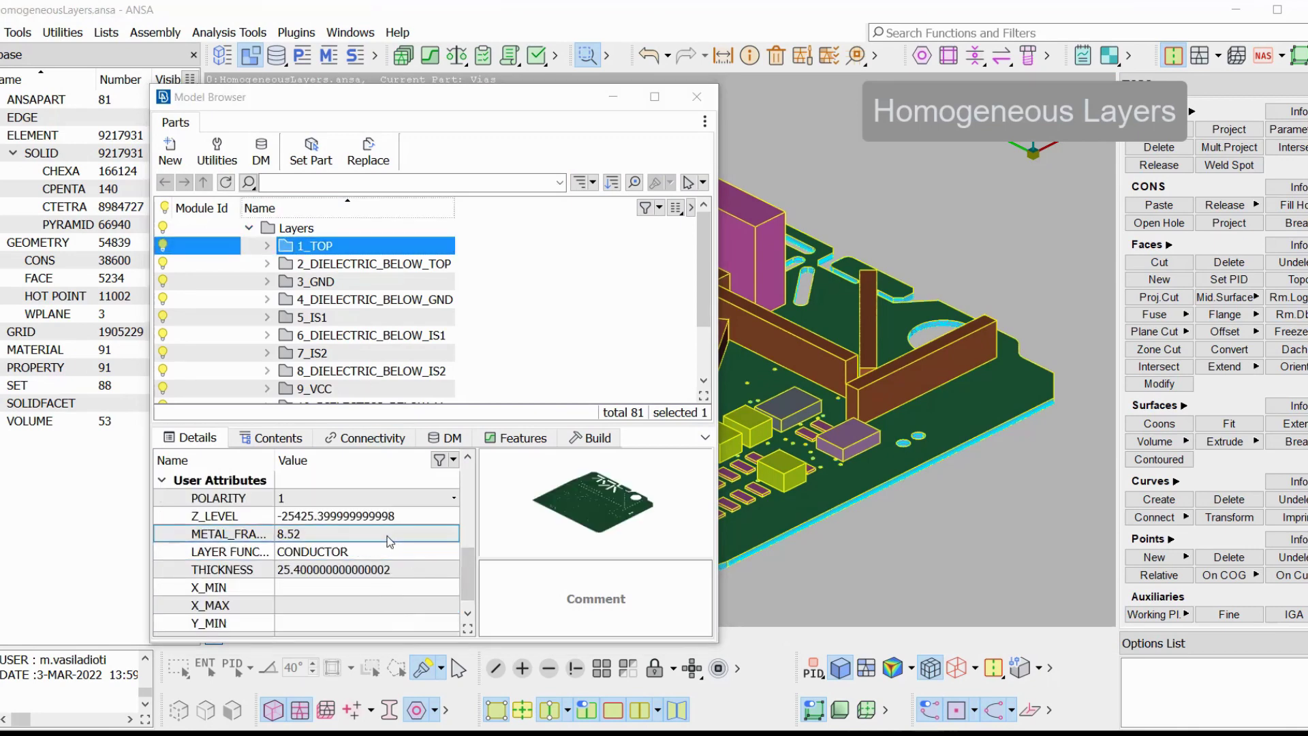
key(Down)
key(Down)
key(Down)
key(Down)
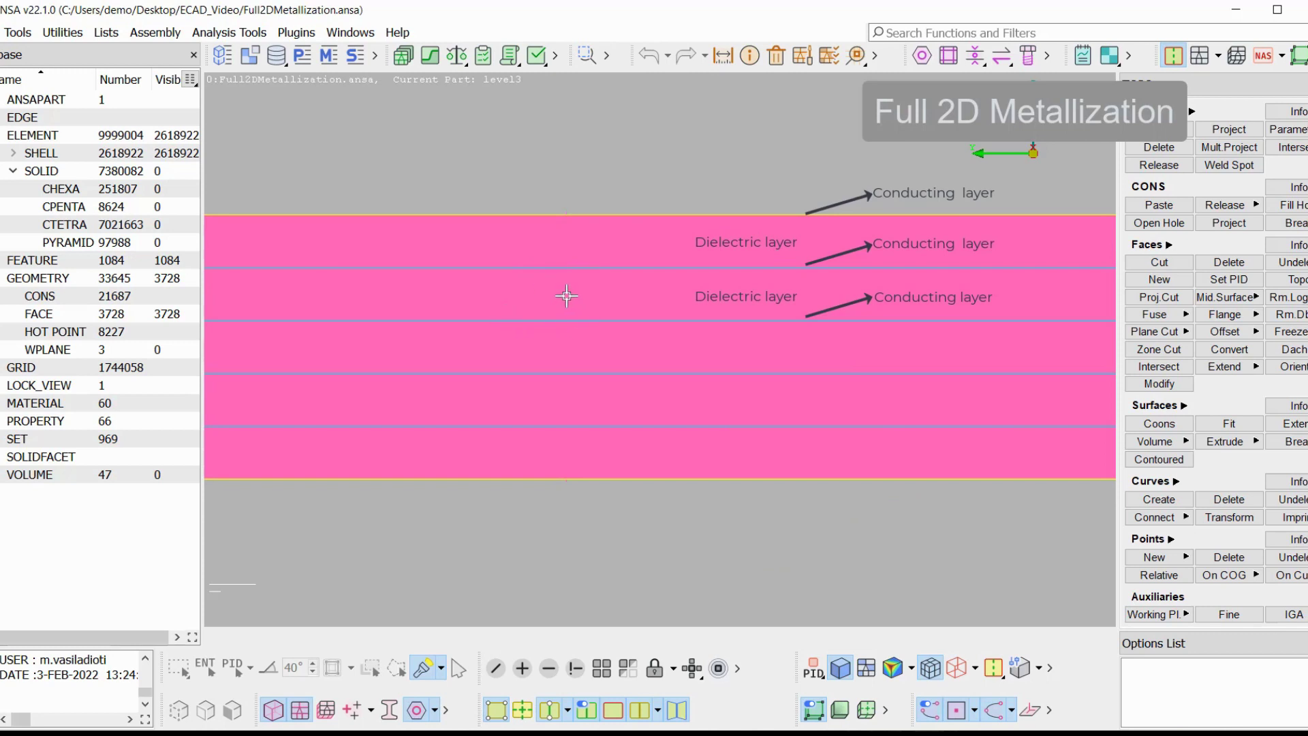
Inspect the meshed layers and zoom onto traces near the purple component before restoring the view.
click(503, 715)
click(504, 715)
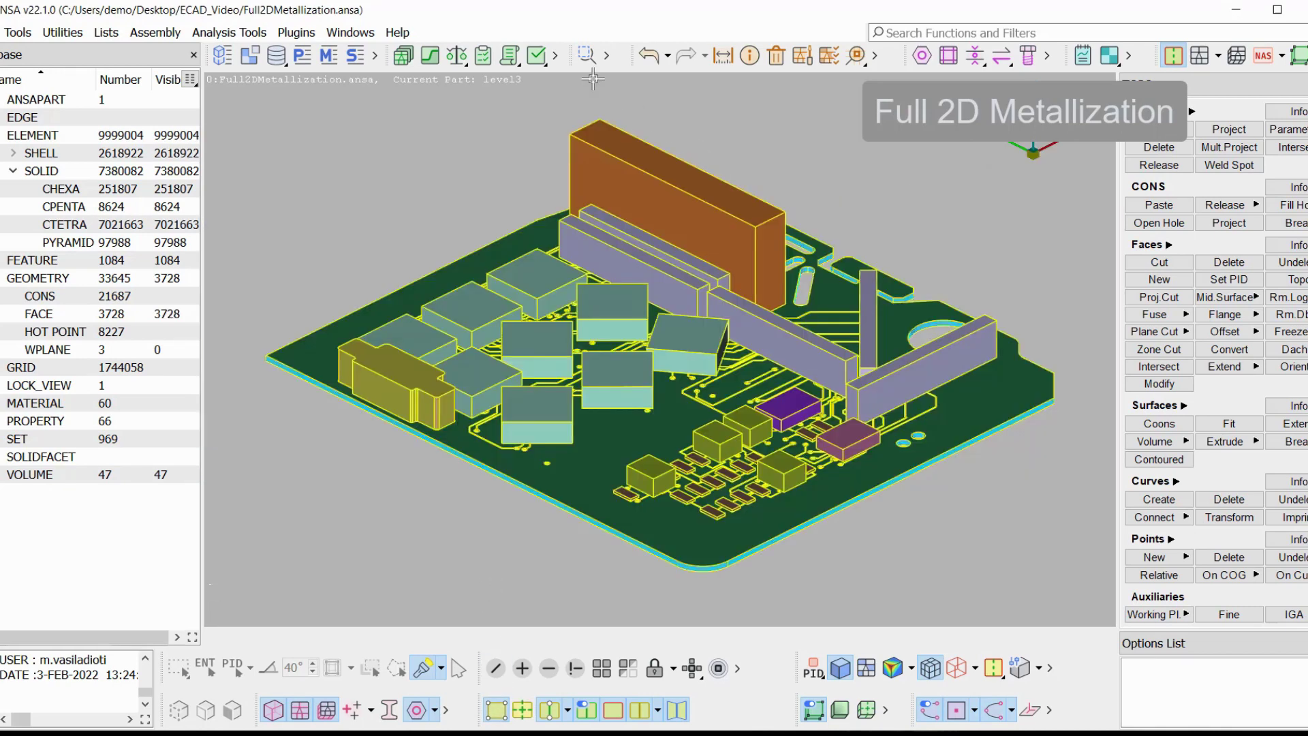
click(587, 56)
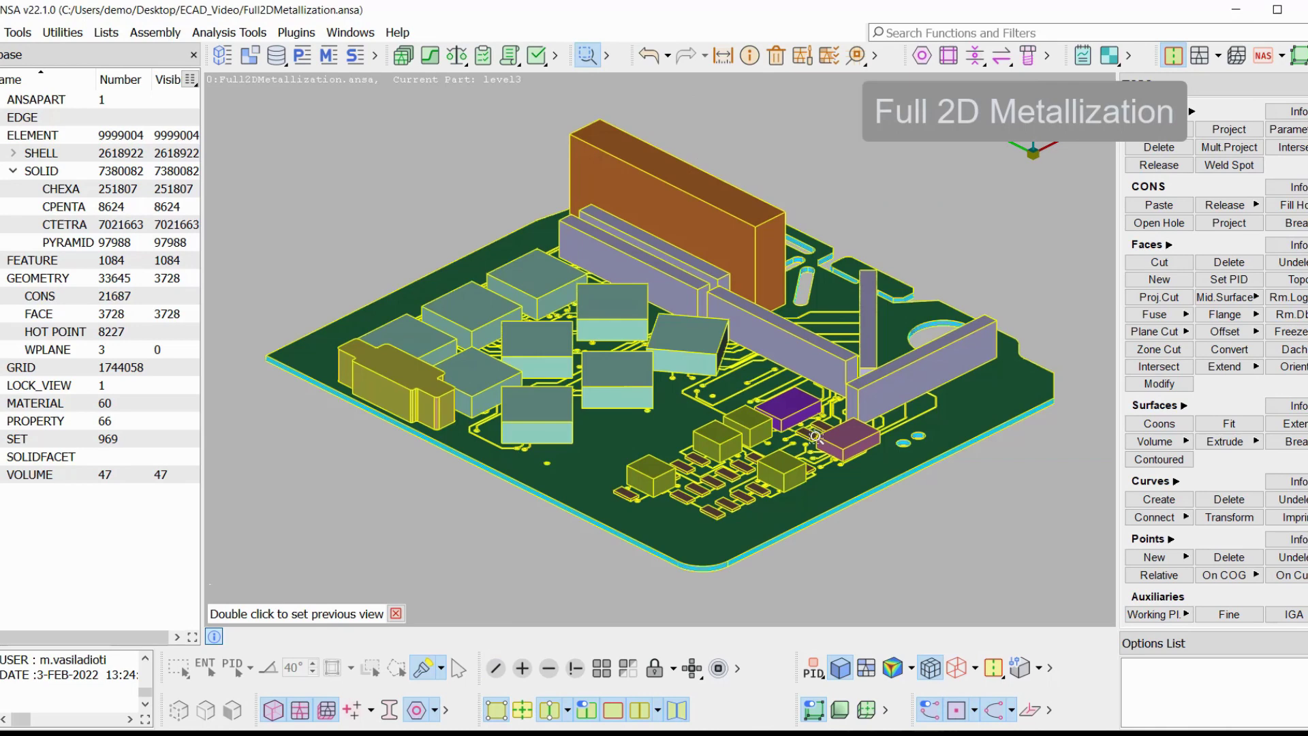
drag(814, 436, 863, 479)
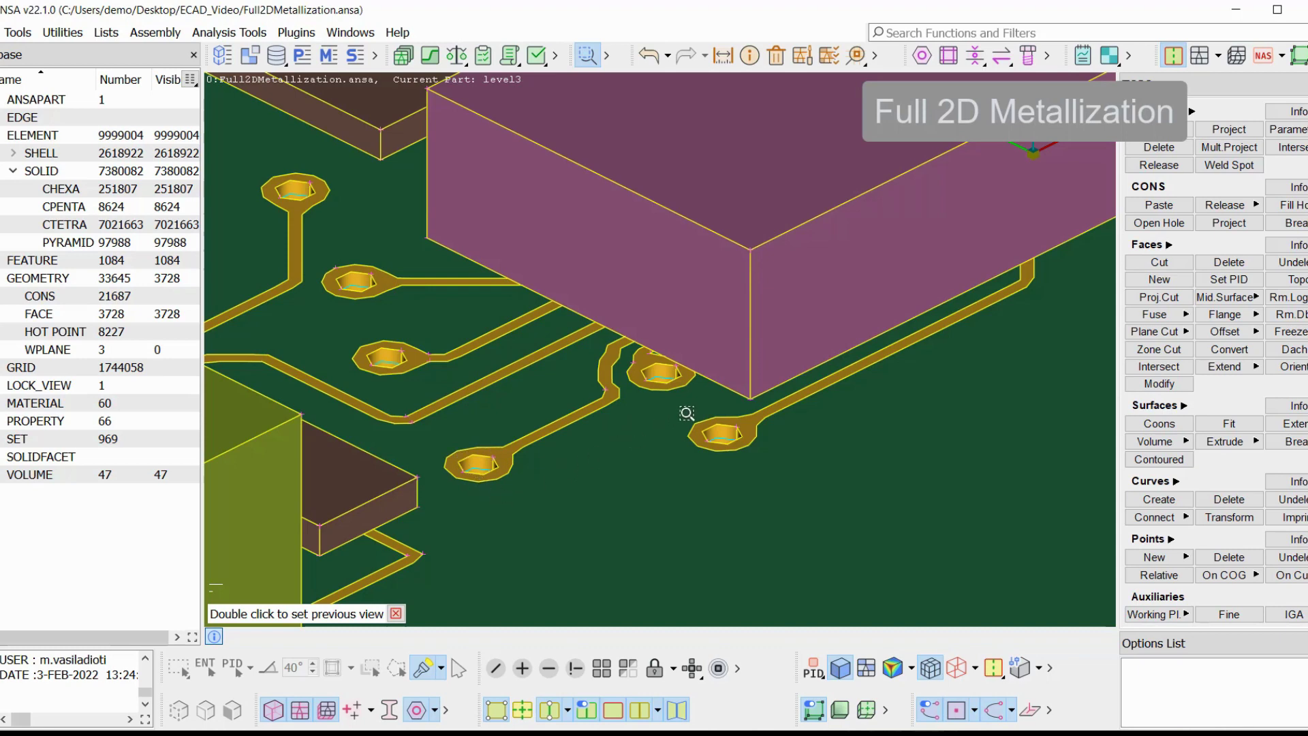
double_click(641, 377)
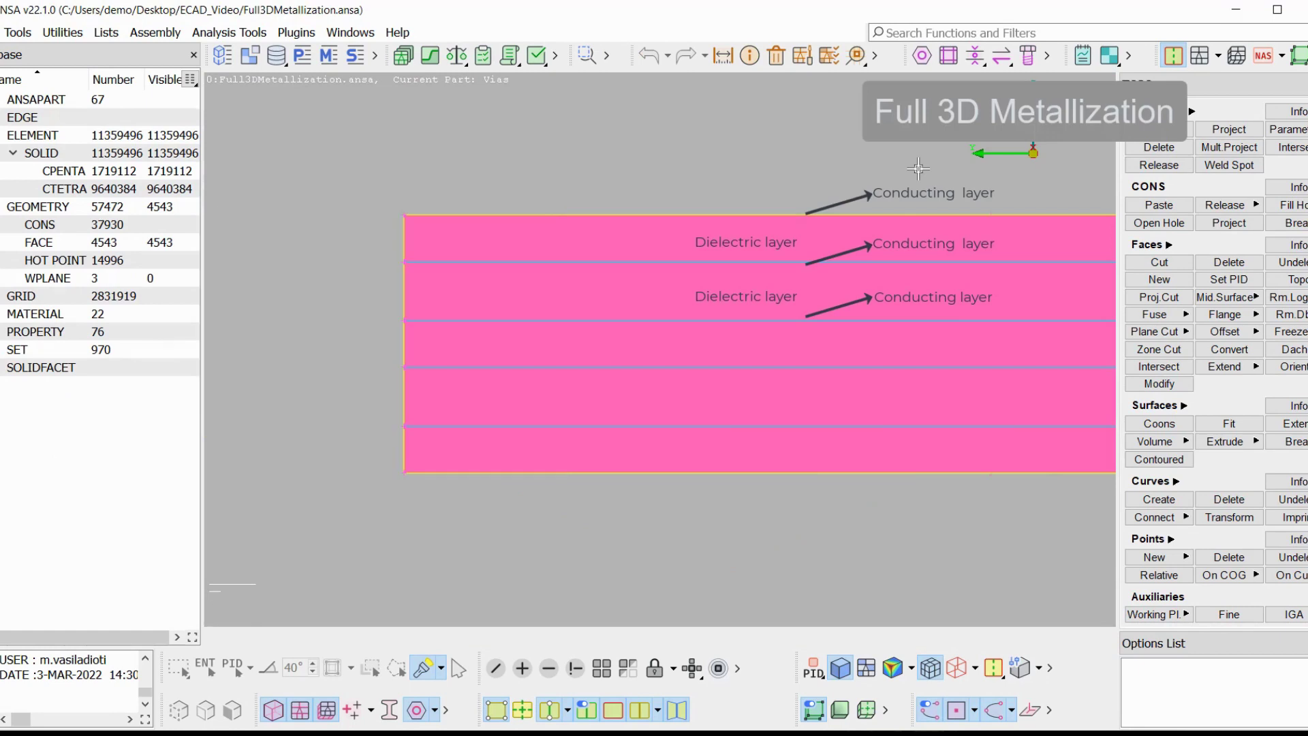
Measure the five layer thicknesses along the left edge, reading 0.20 and 0.25.
click(722, 60)
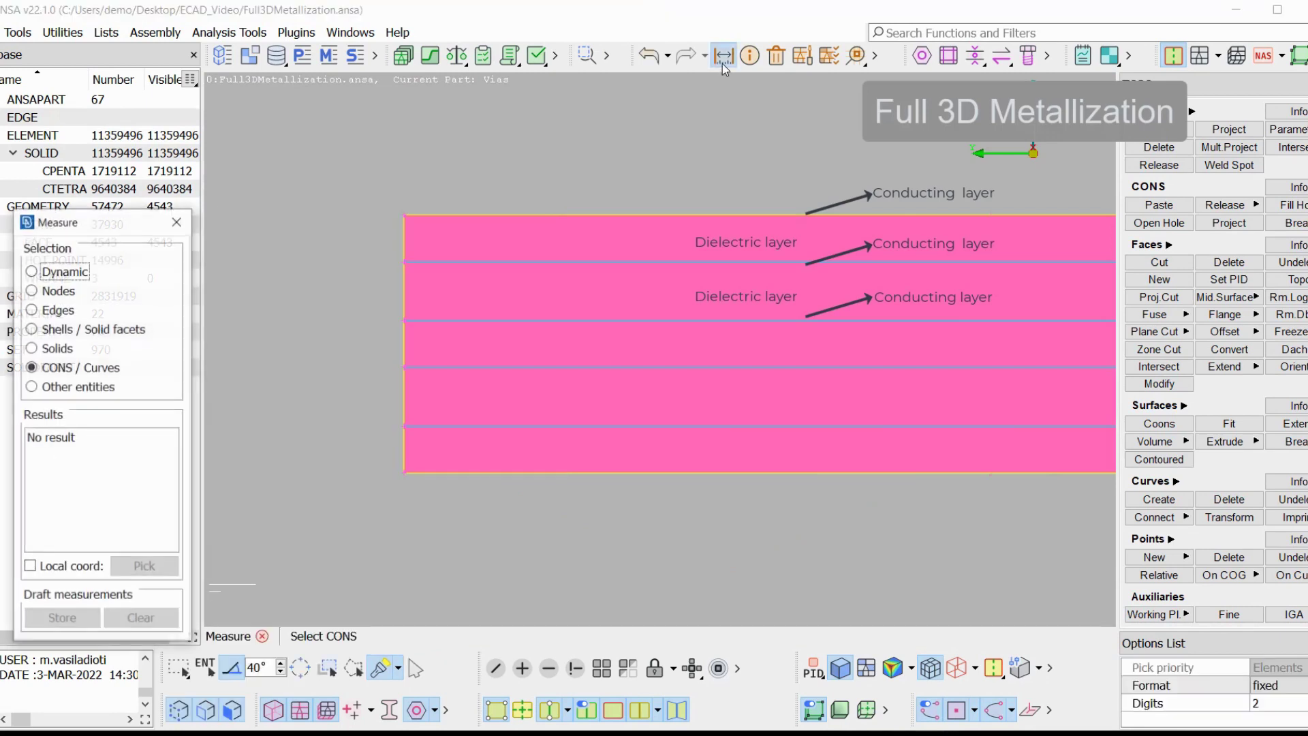
drag(383, 202, 408, 476)
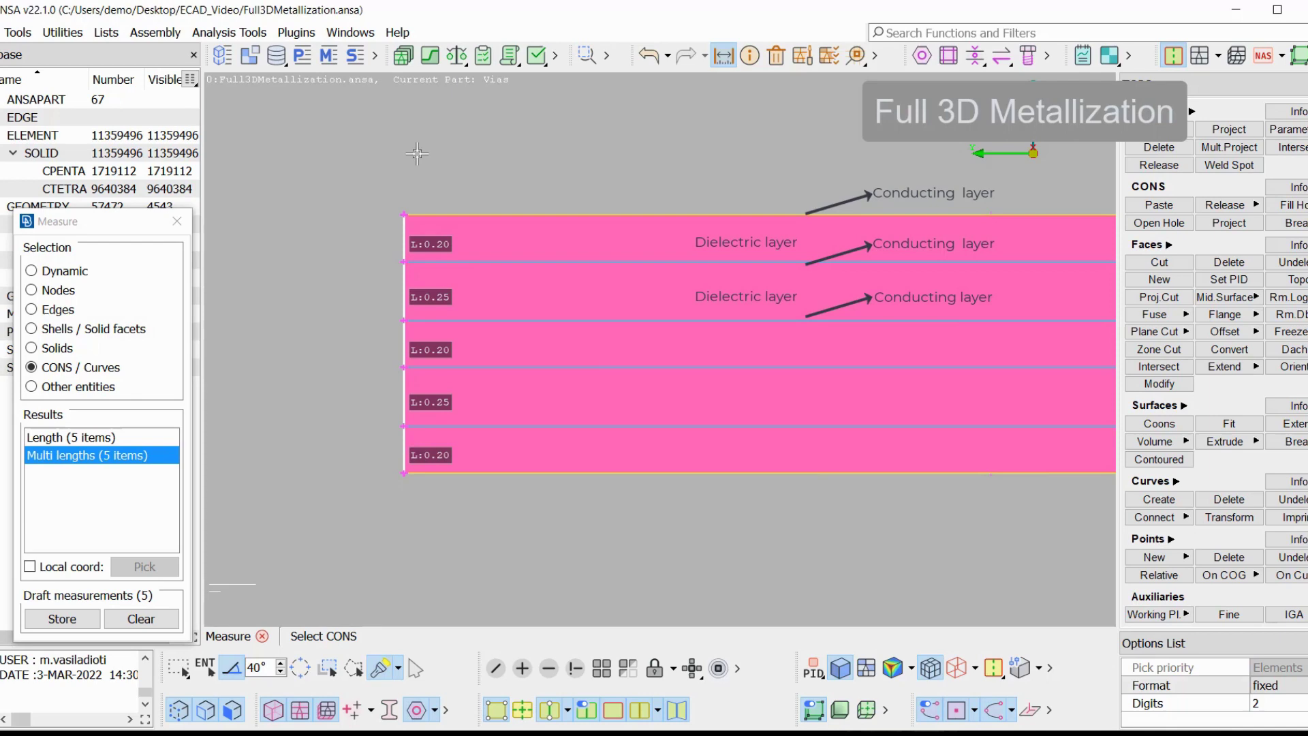
click(177, 220)
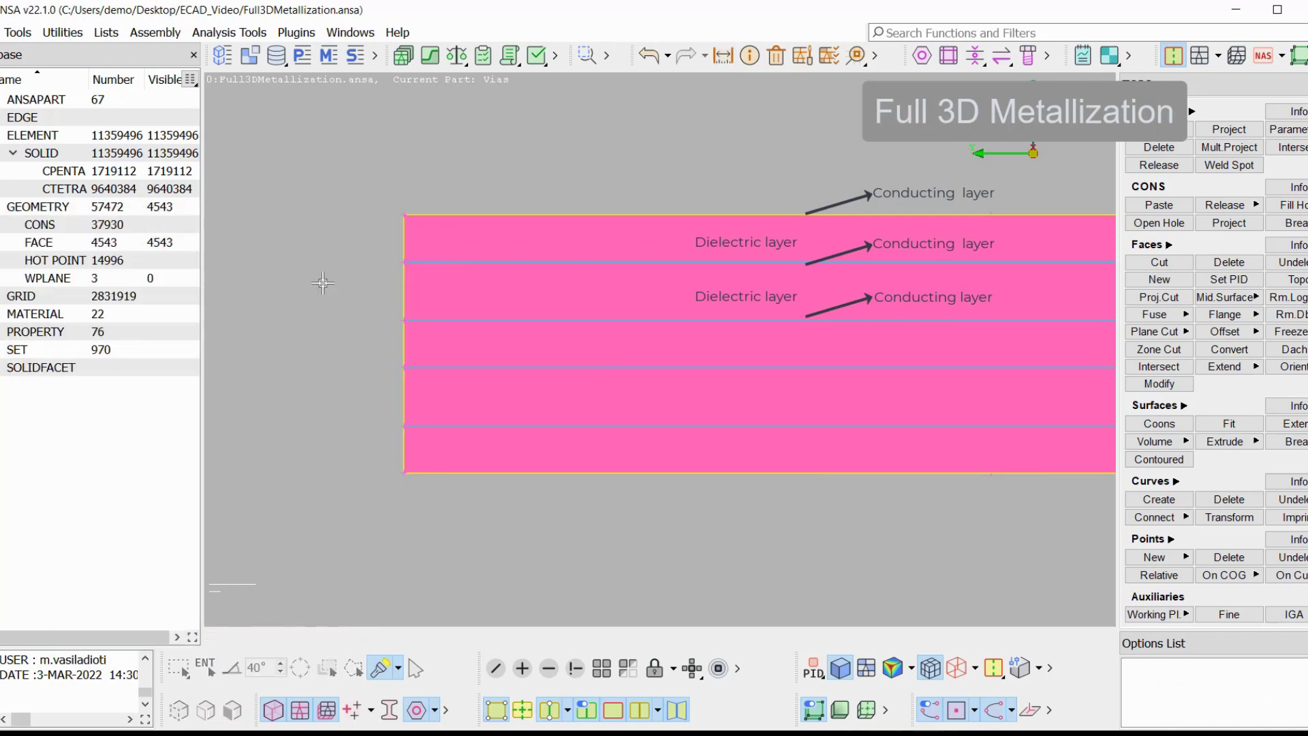
Hide faces and zoom onto the meshed vias and traces under a component.
click(498, 710)
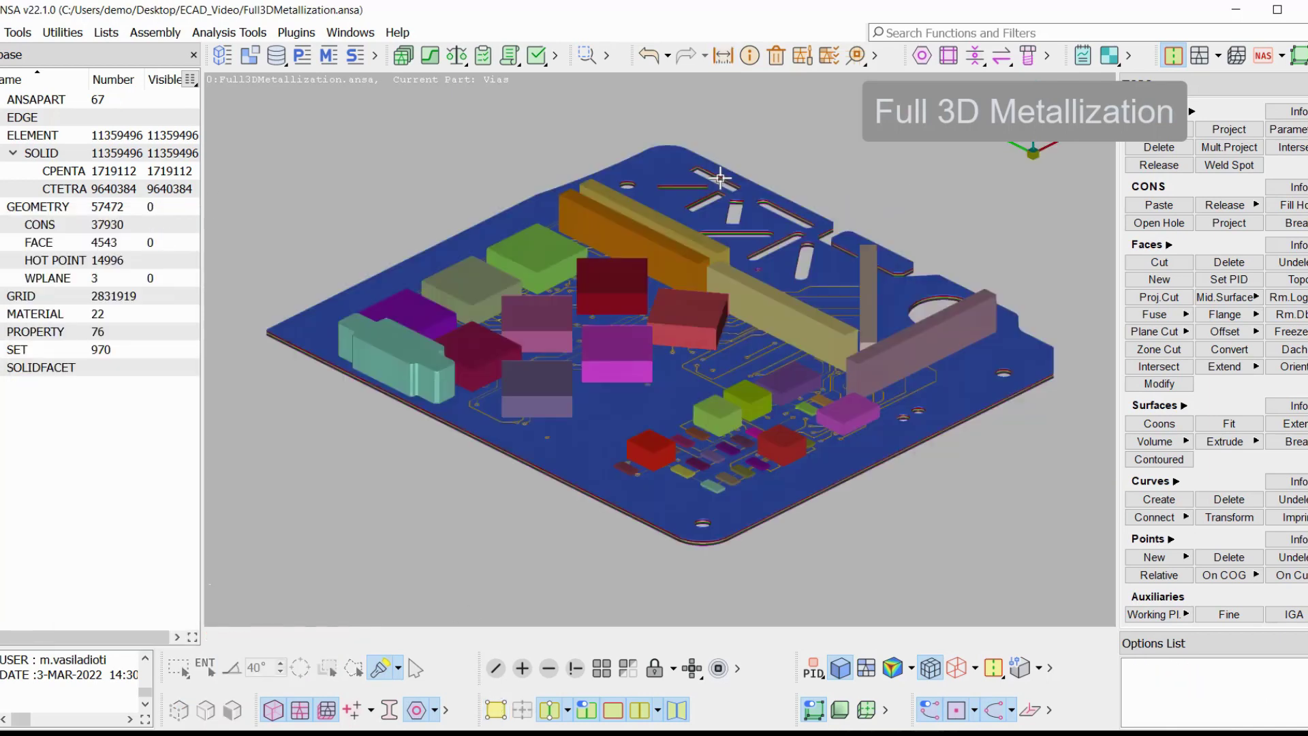
click(587, 55)
click(857, 449)
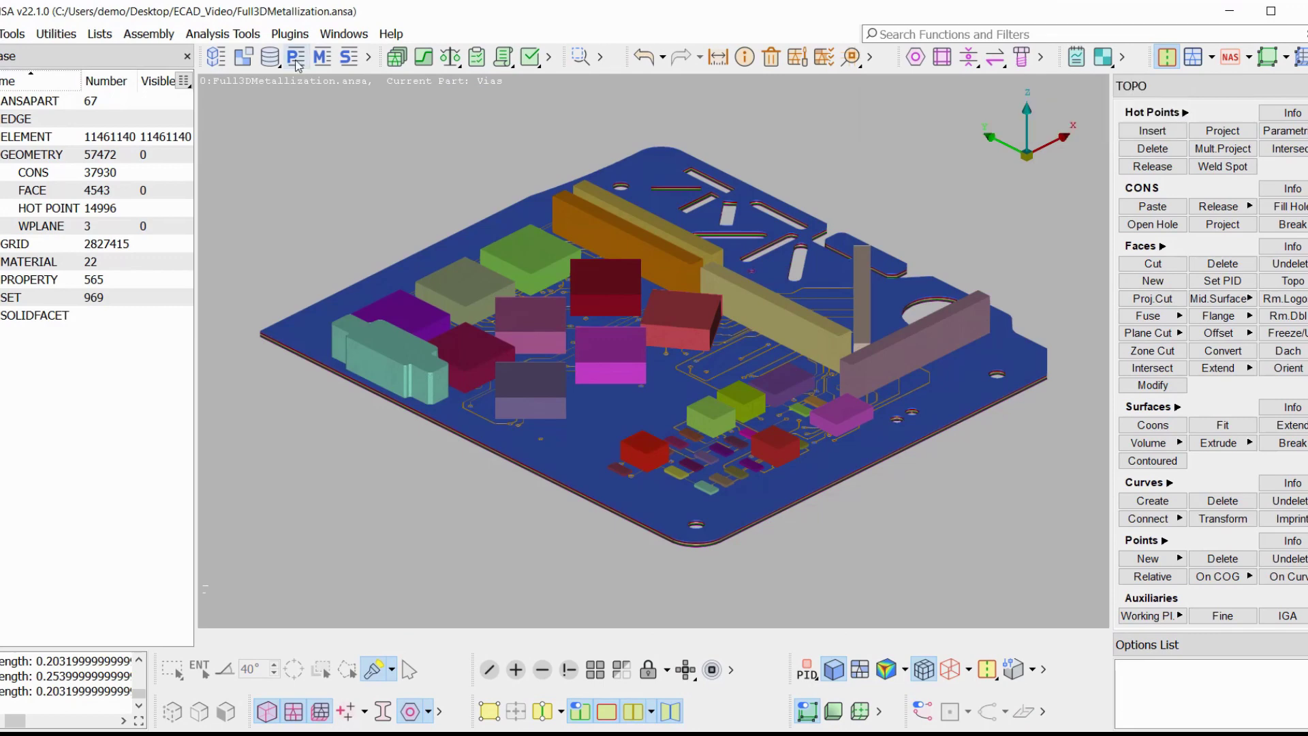
Launch the ECAD Importer from the Plugins menu.
click(289, 33)
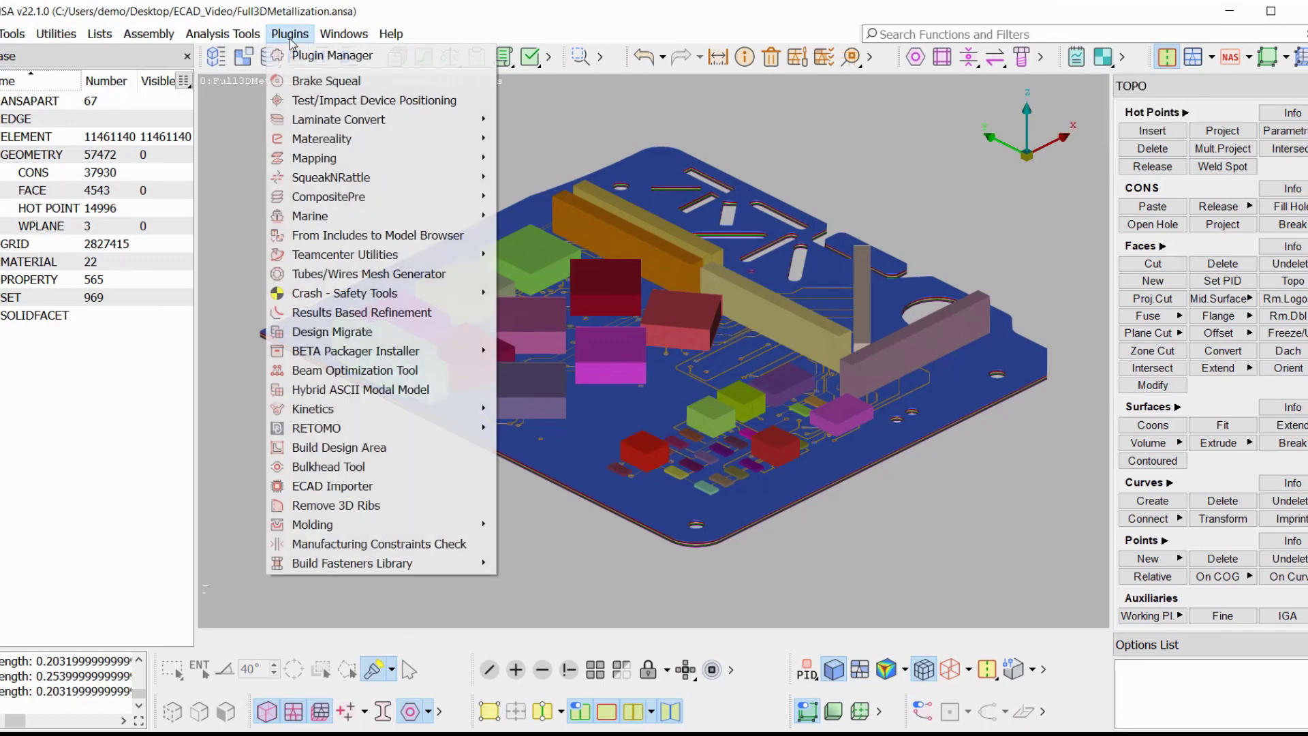
click(336, 488)
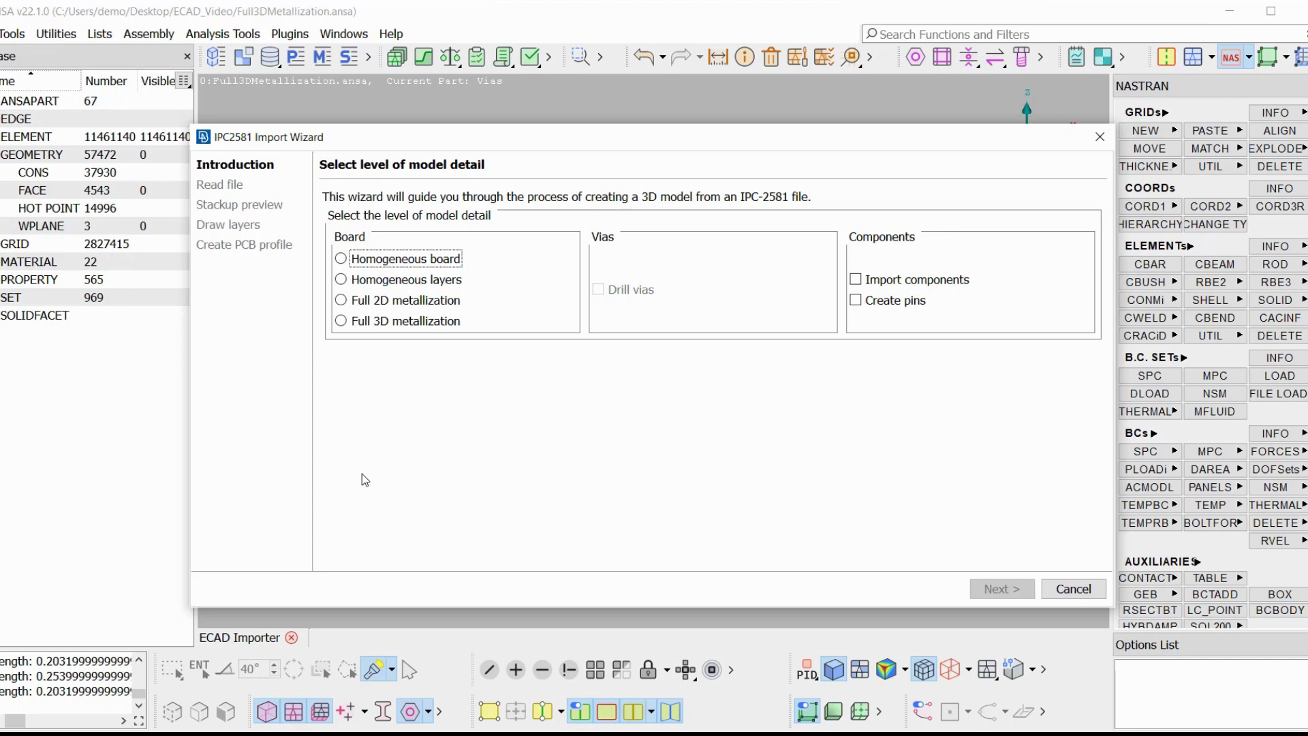
Choose Full 3D metallization with Import components and Create pins enabled.
click(429, 285)
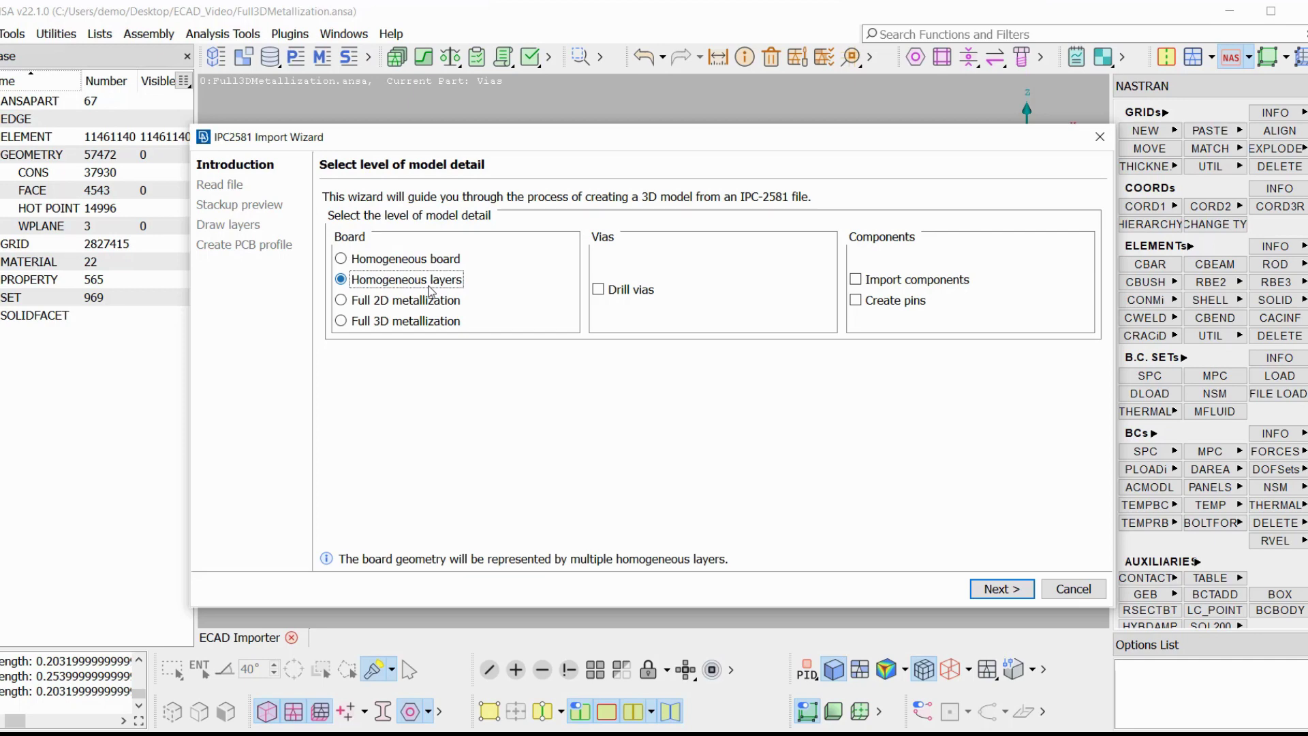
click(631, 295)
click(631, 295)
click(341, 320)
click(886, 280)
click(895, 299)
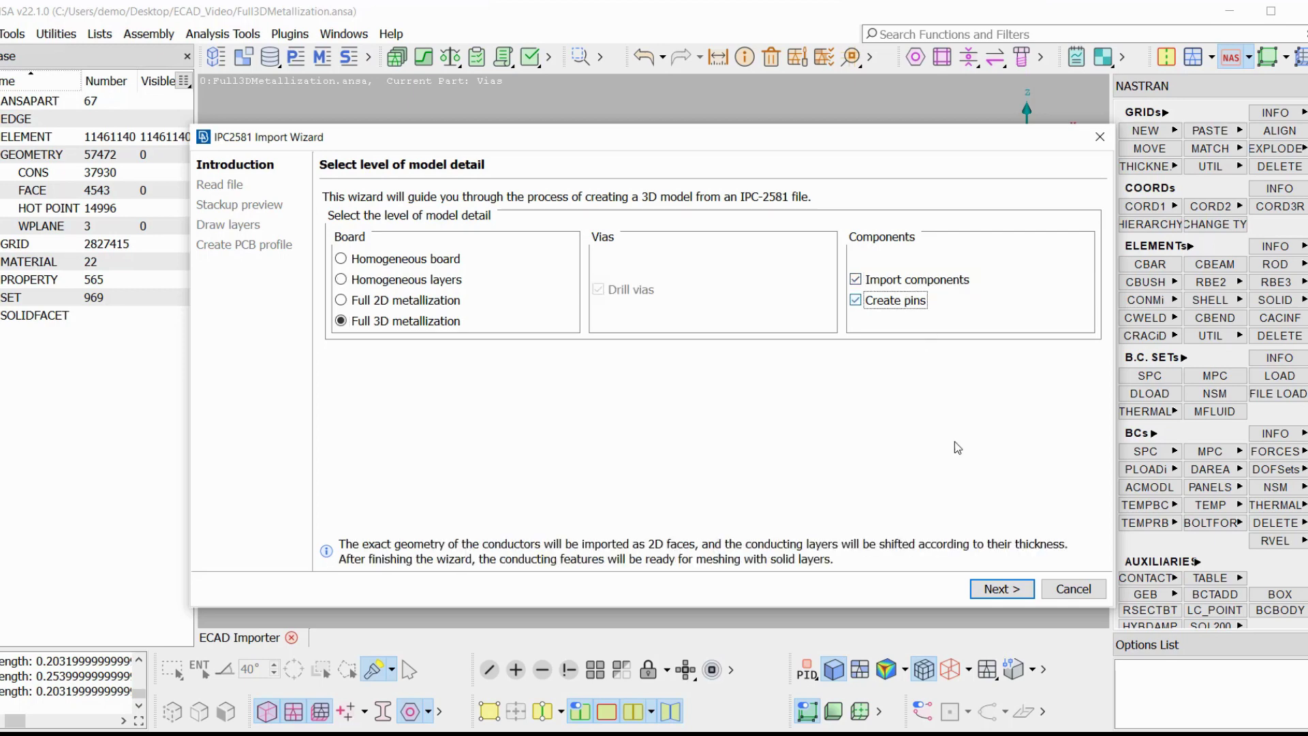
Discard the current model's changes and read the IPC-2581 file test-3_r2.xml.
click(1013, 590)
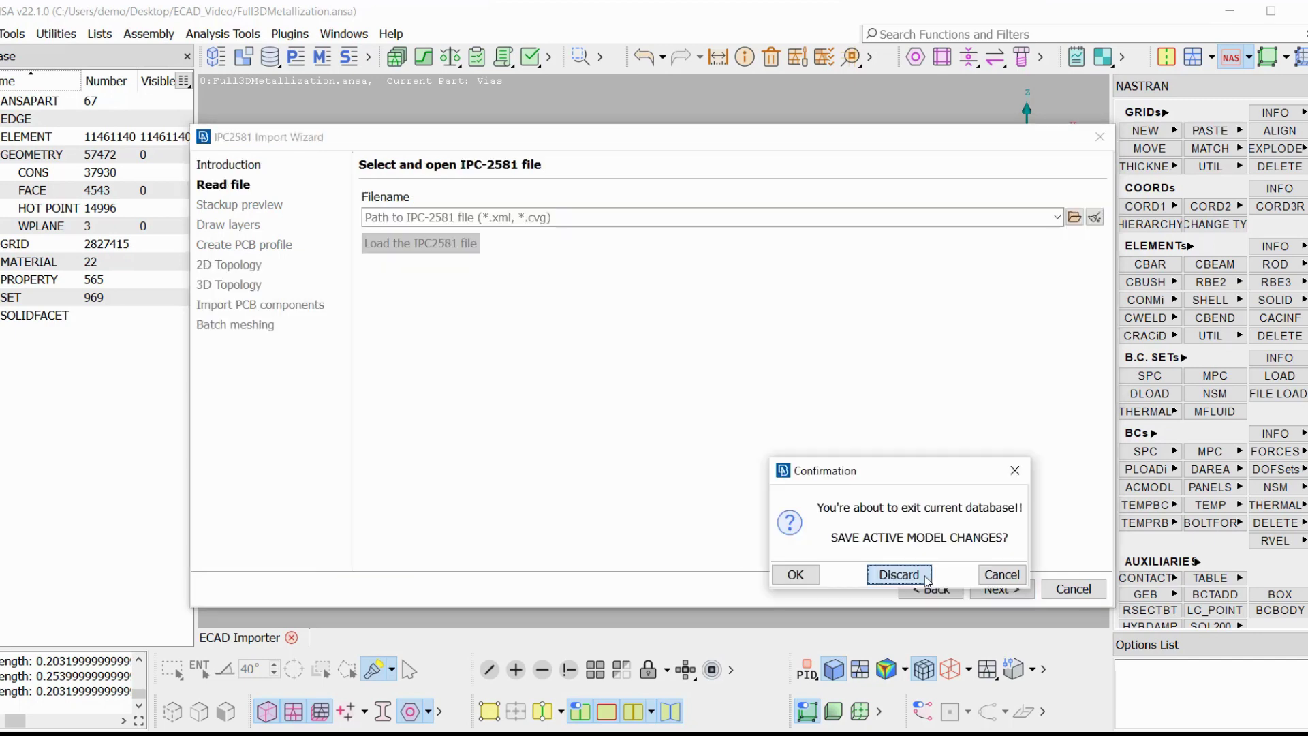
click(925, 575)
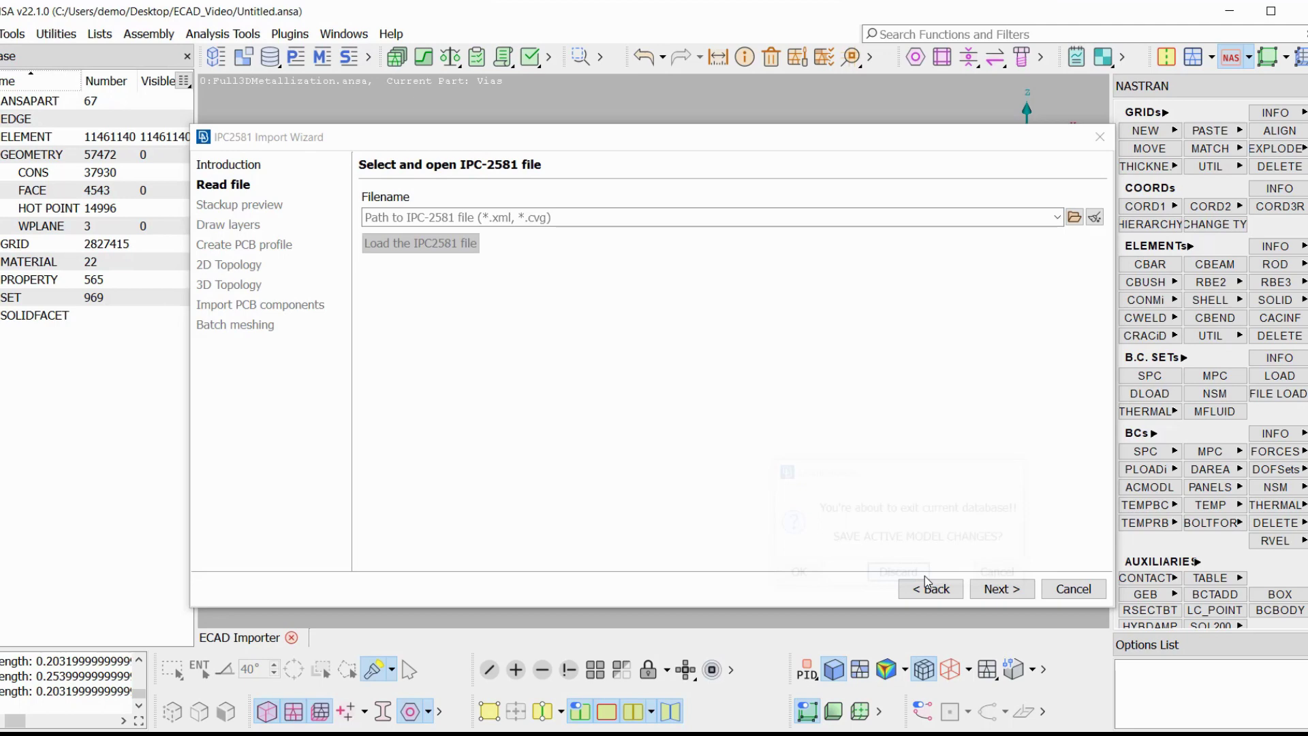
click(1074, 217)
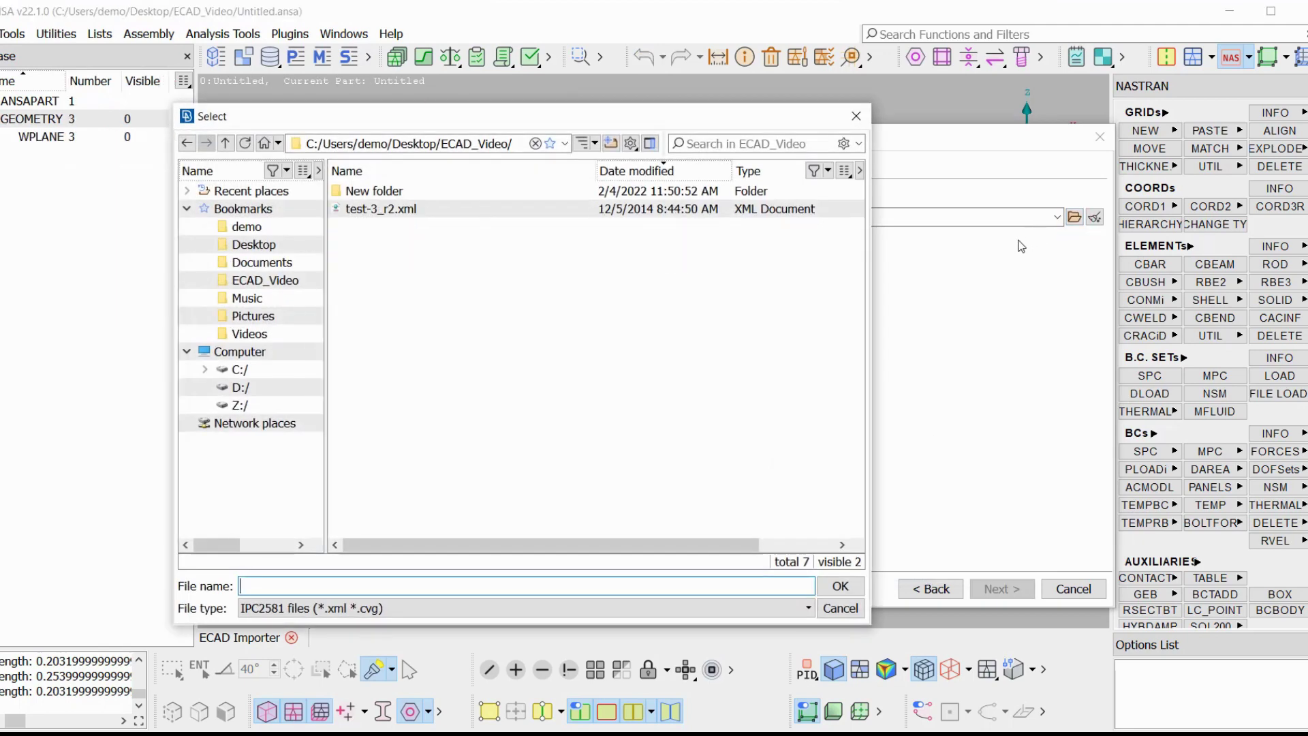
double_click(393, 209)
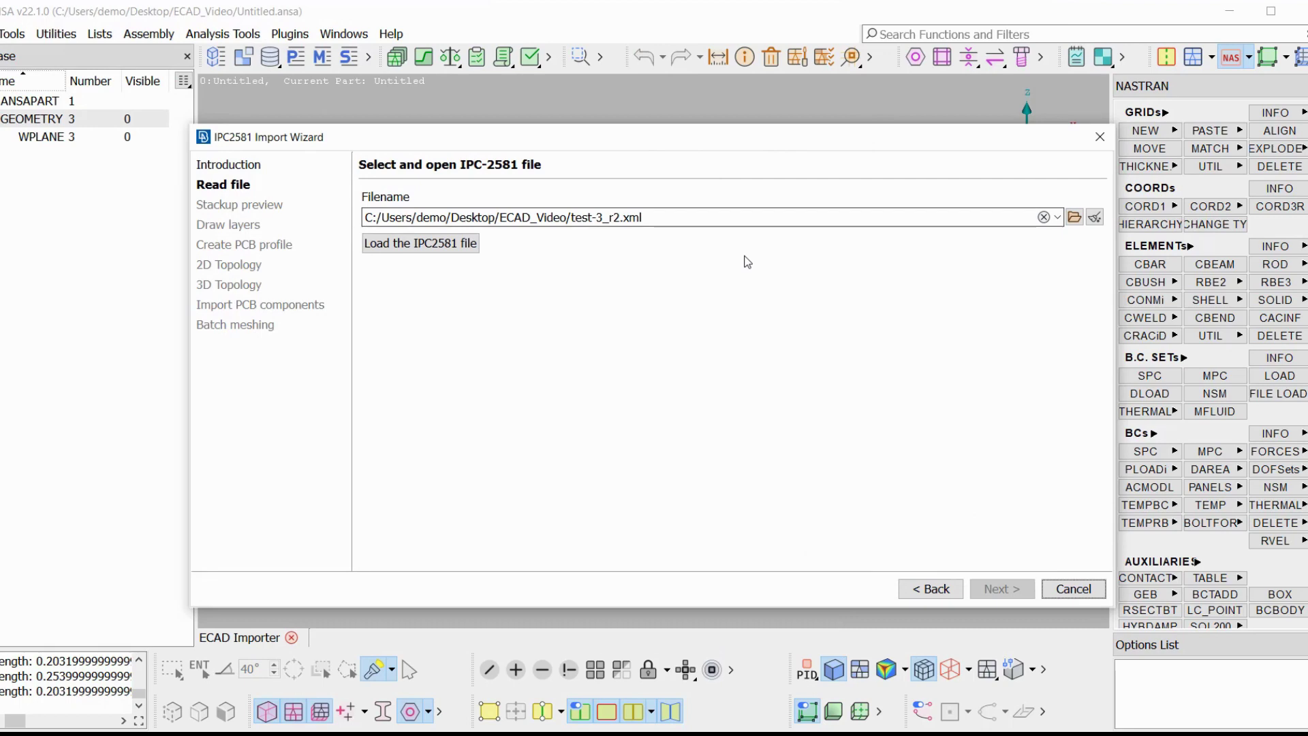
click(469, 245)
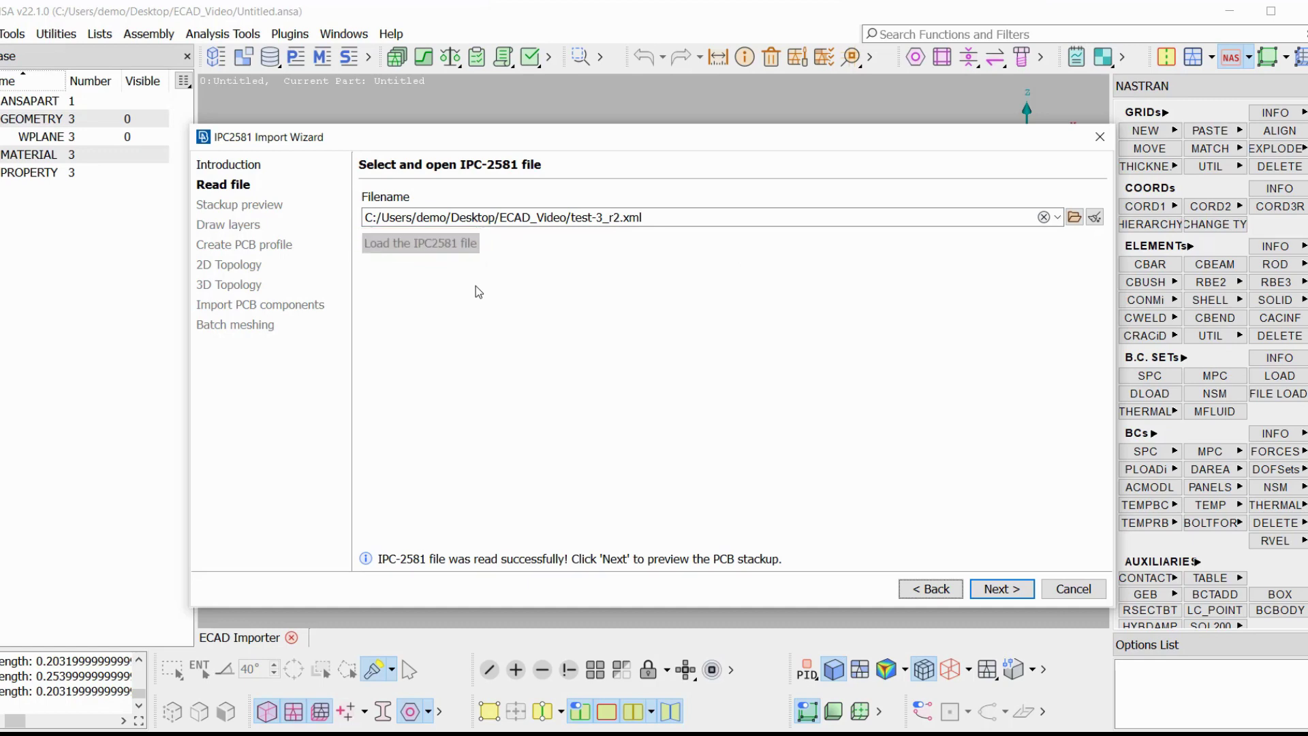
Advance to the stackup preview, keeping IS1 and IS2 with all eleven layers set to import.
key(Return)
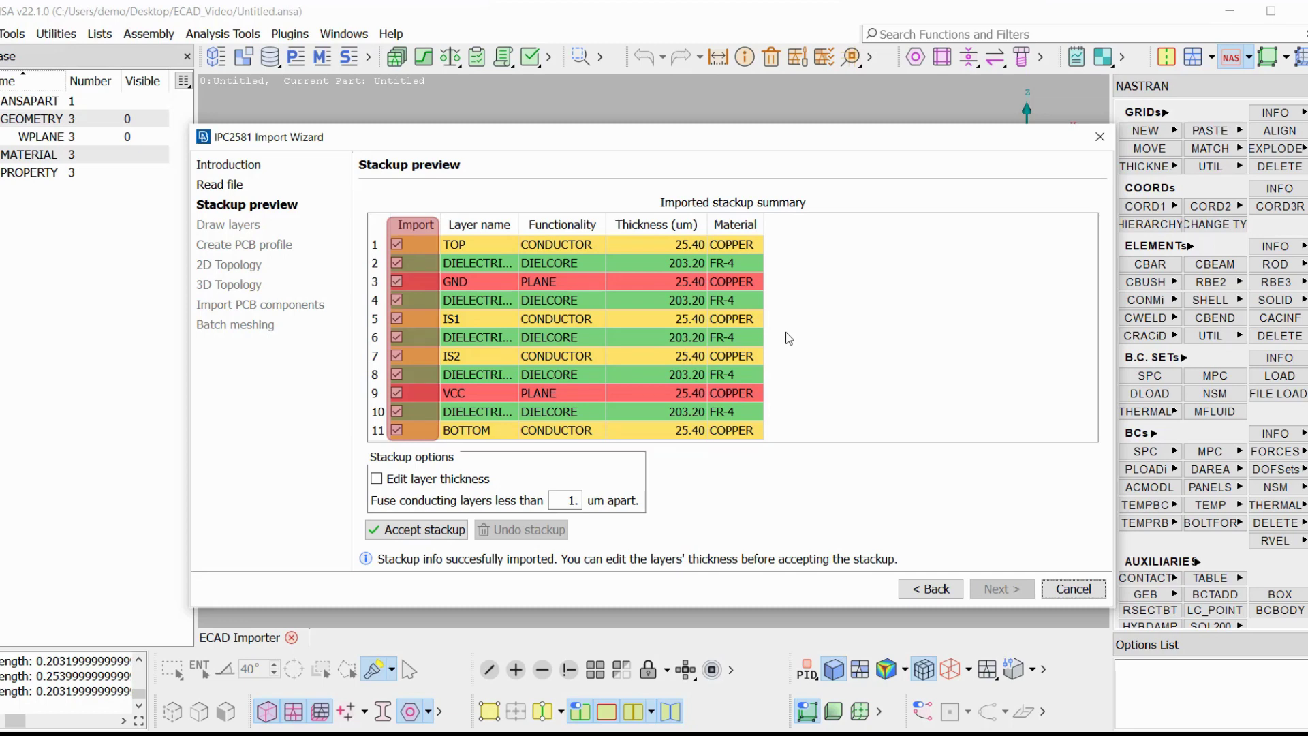
click(396, 320)
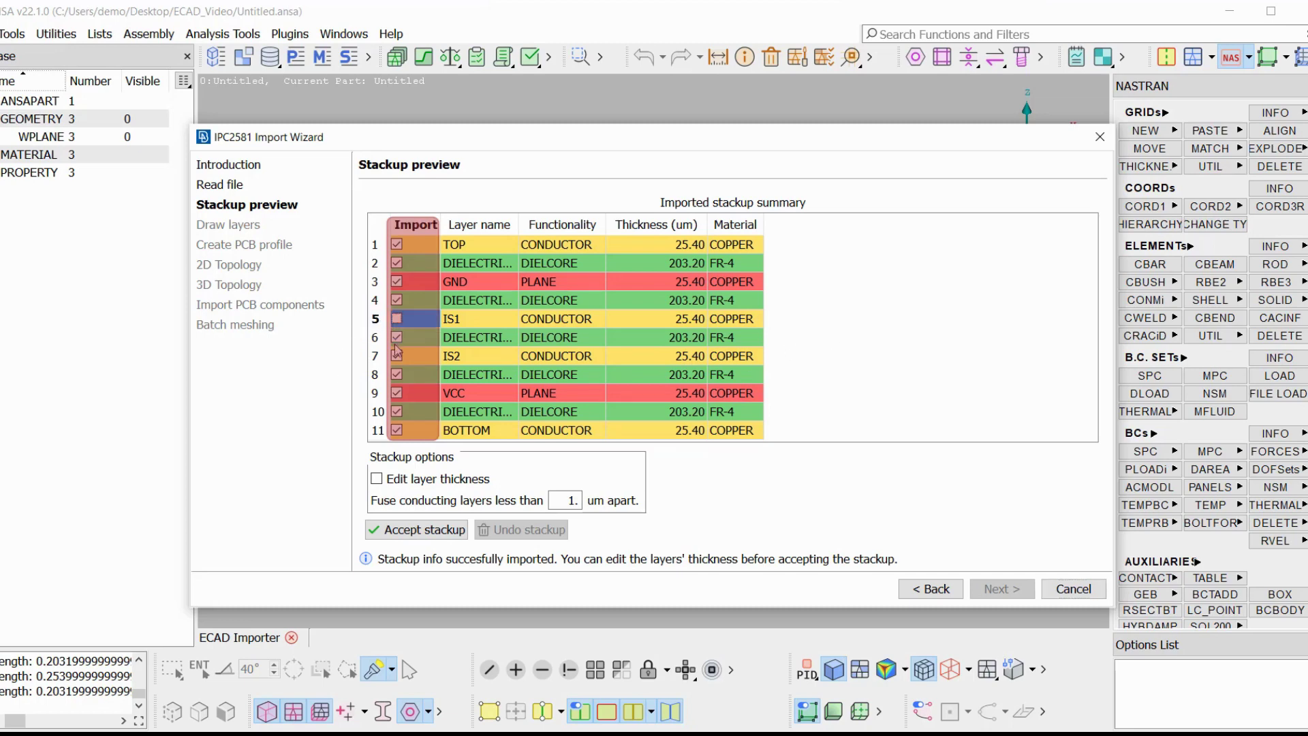
click(397, 356)
click(397, 375)
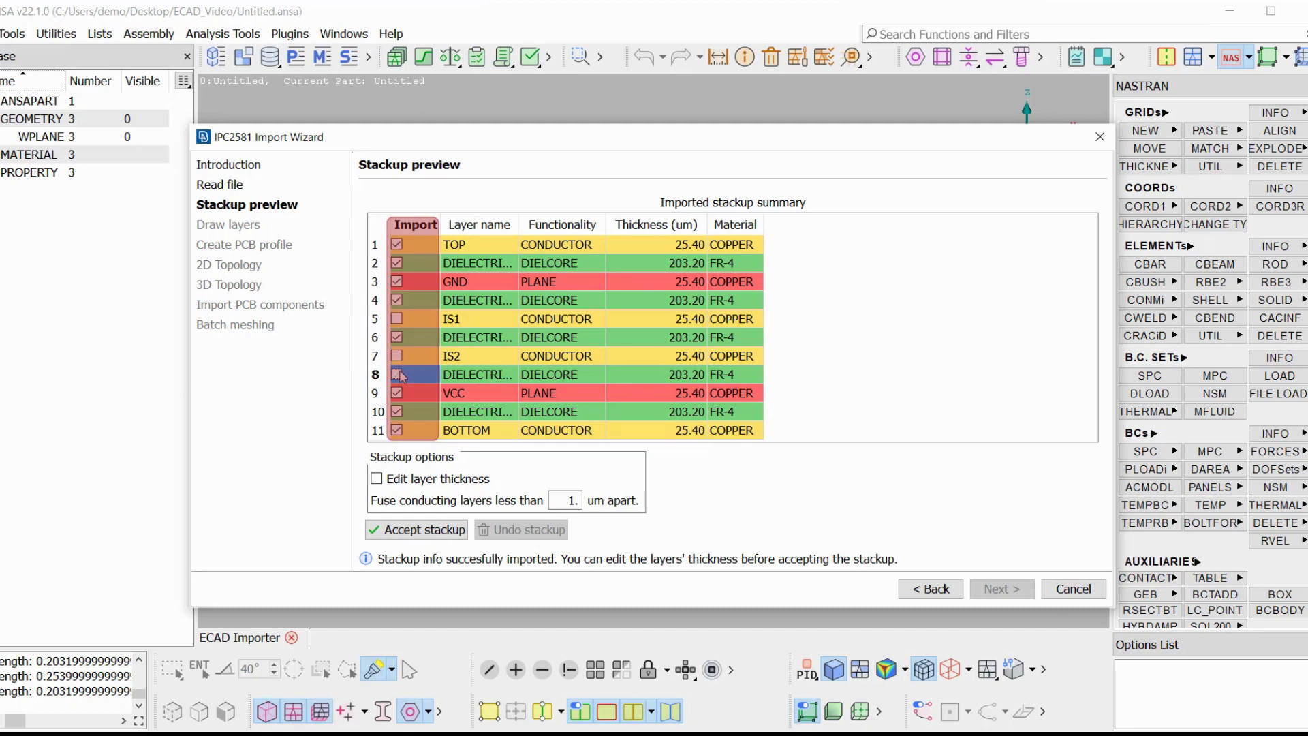
click(396, 355)
click(397, 374)
click(396, 319)
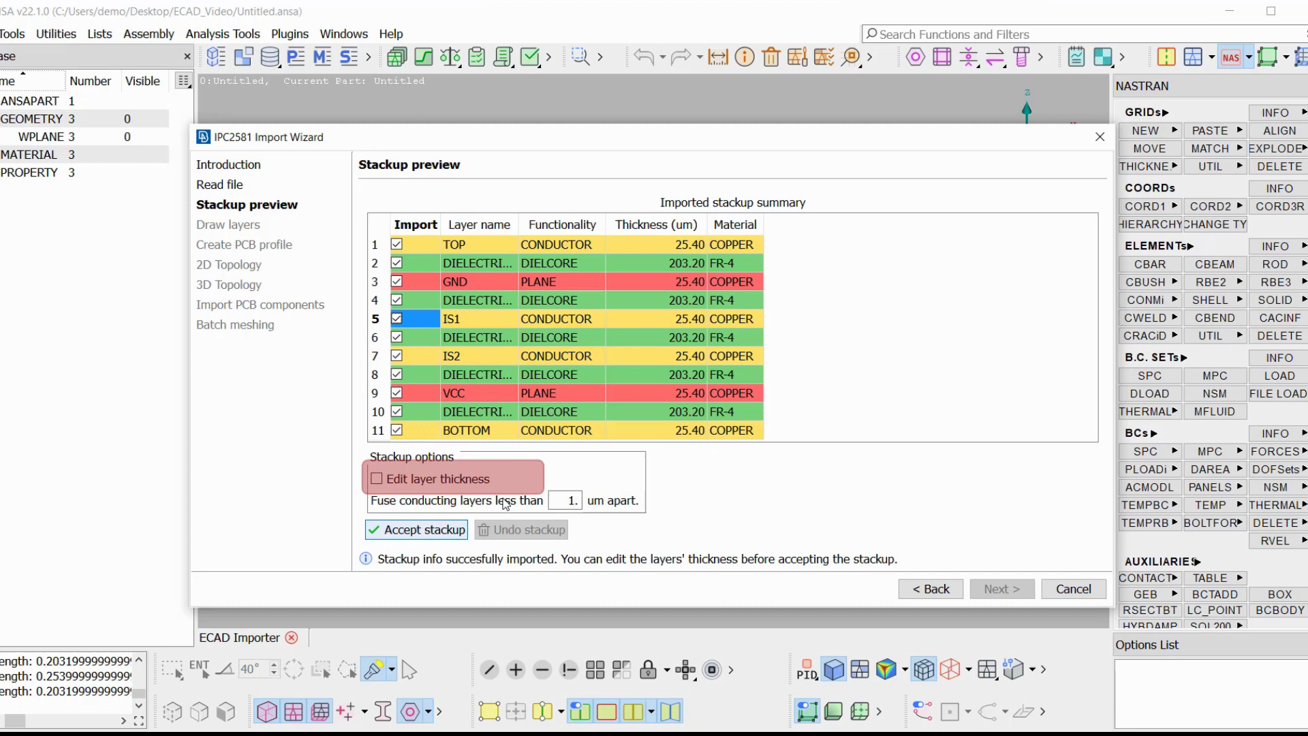
Enable layer thickness editing, set dielectric layer 2 to 210 um, accept the stackup, then undo it.
click(417, 479)
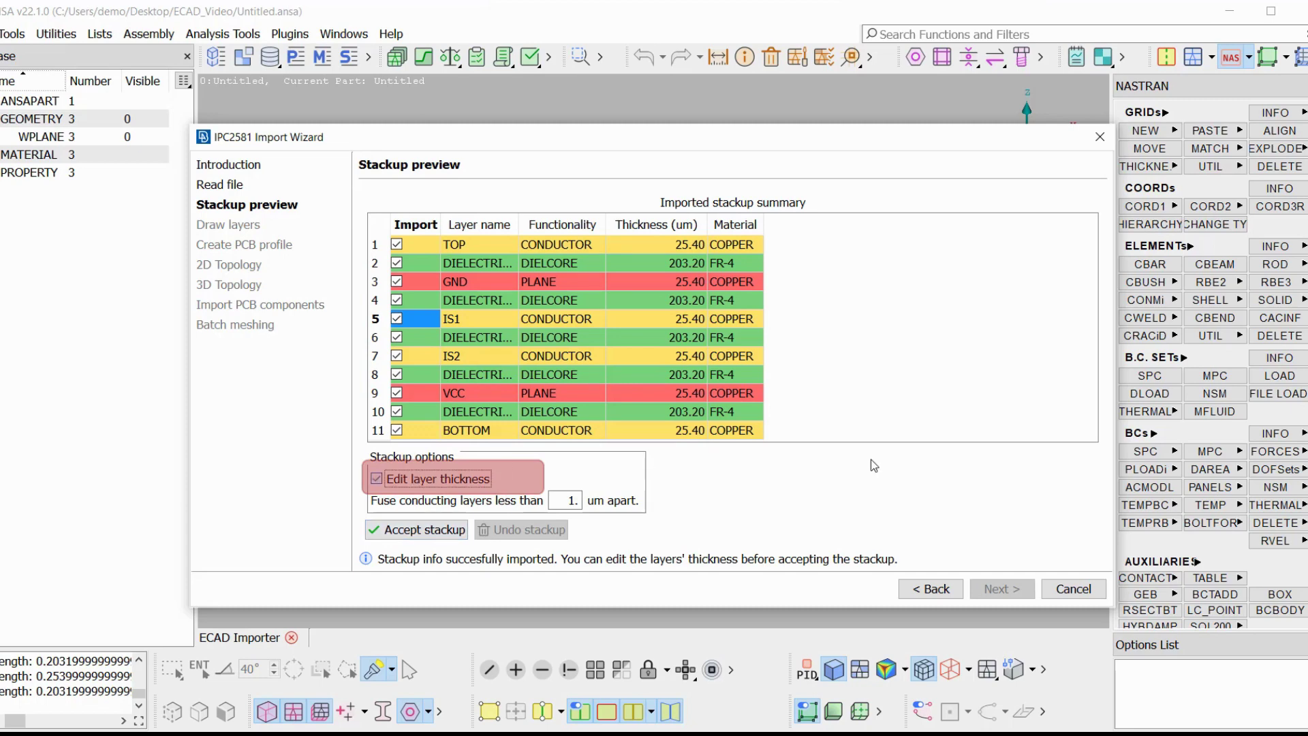
double_click(683, 263)
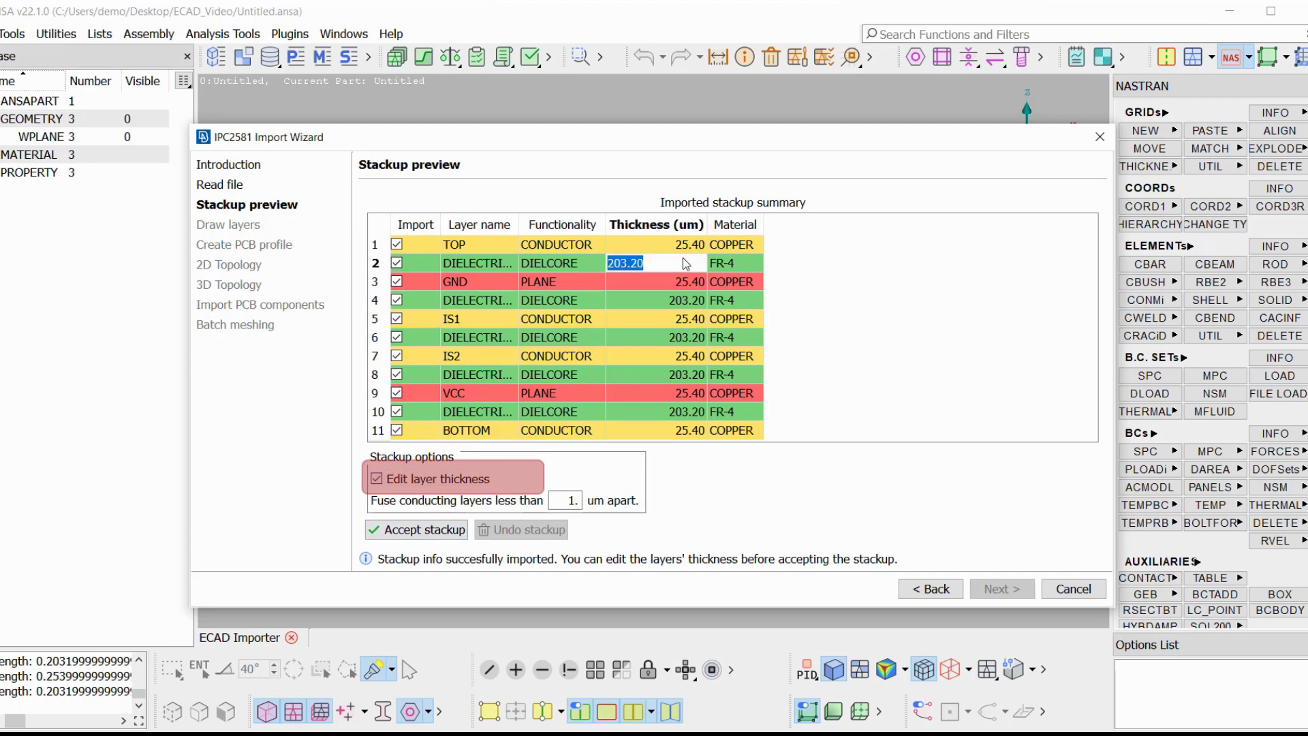
text(210)
key(Return)
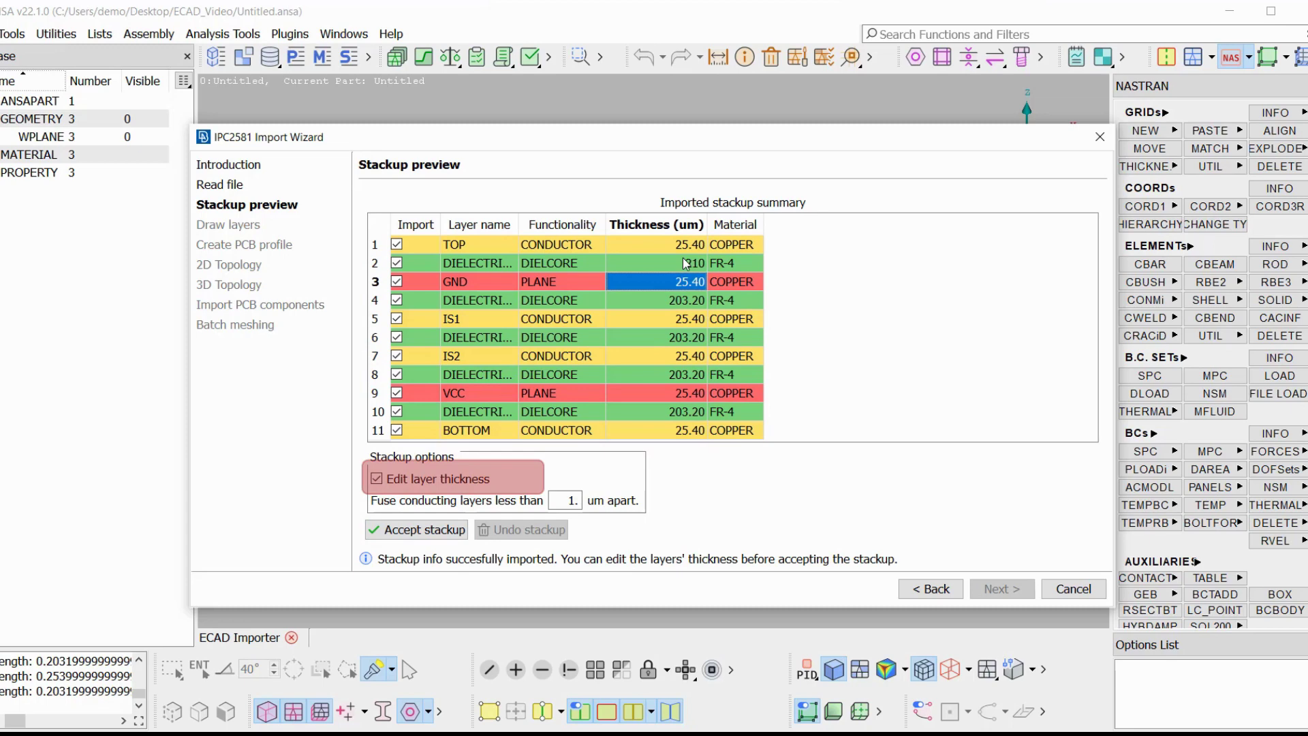
click(426, 530)
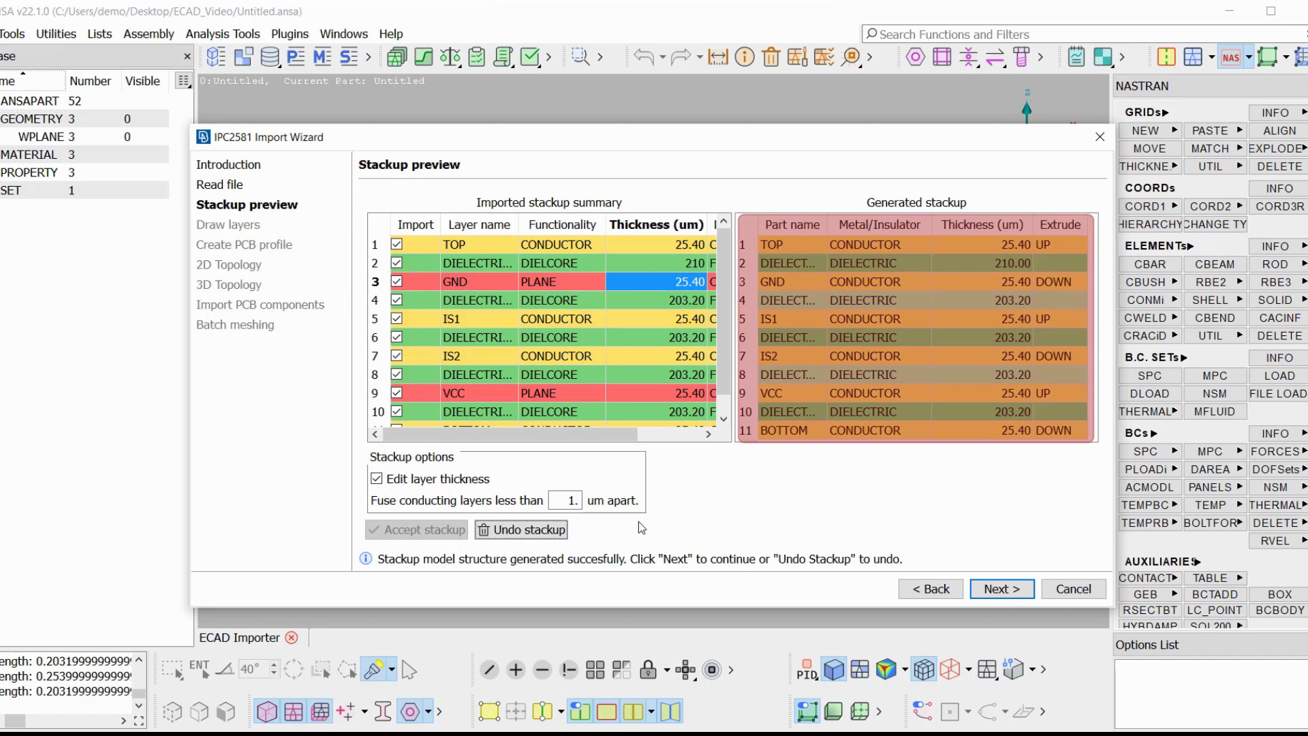
click(556, 532)
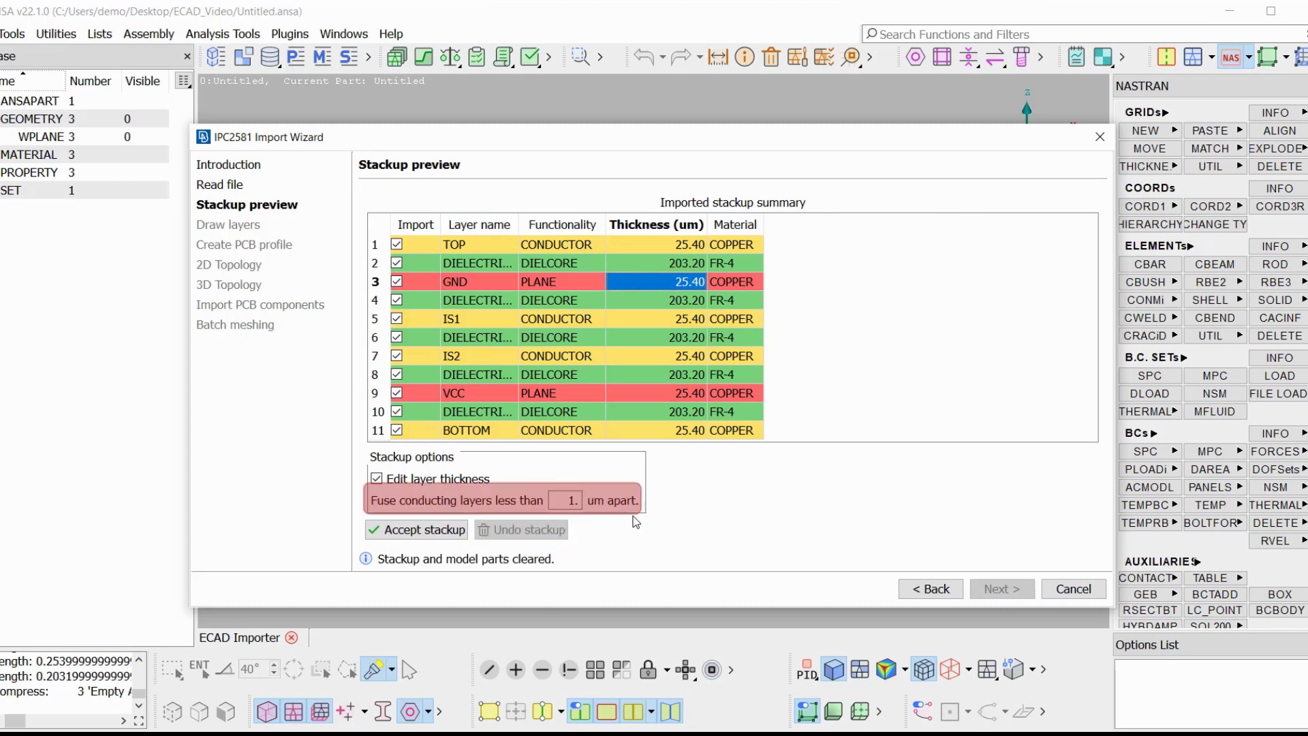
Try 0.5 um on dielectric layer 6, then undo and accept the stackup with original thicknesses.
double_click(687, 339)
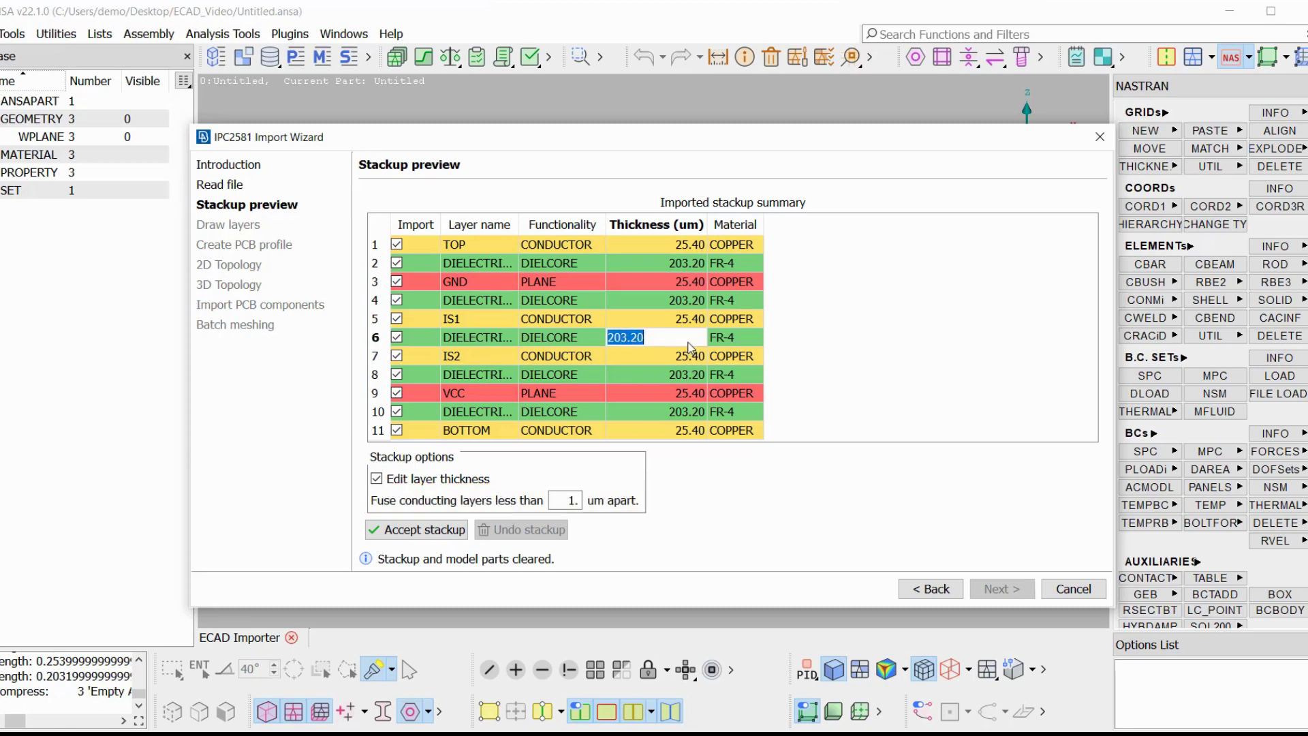
text(0.5)
key(Return)
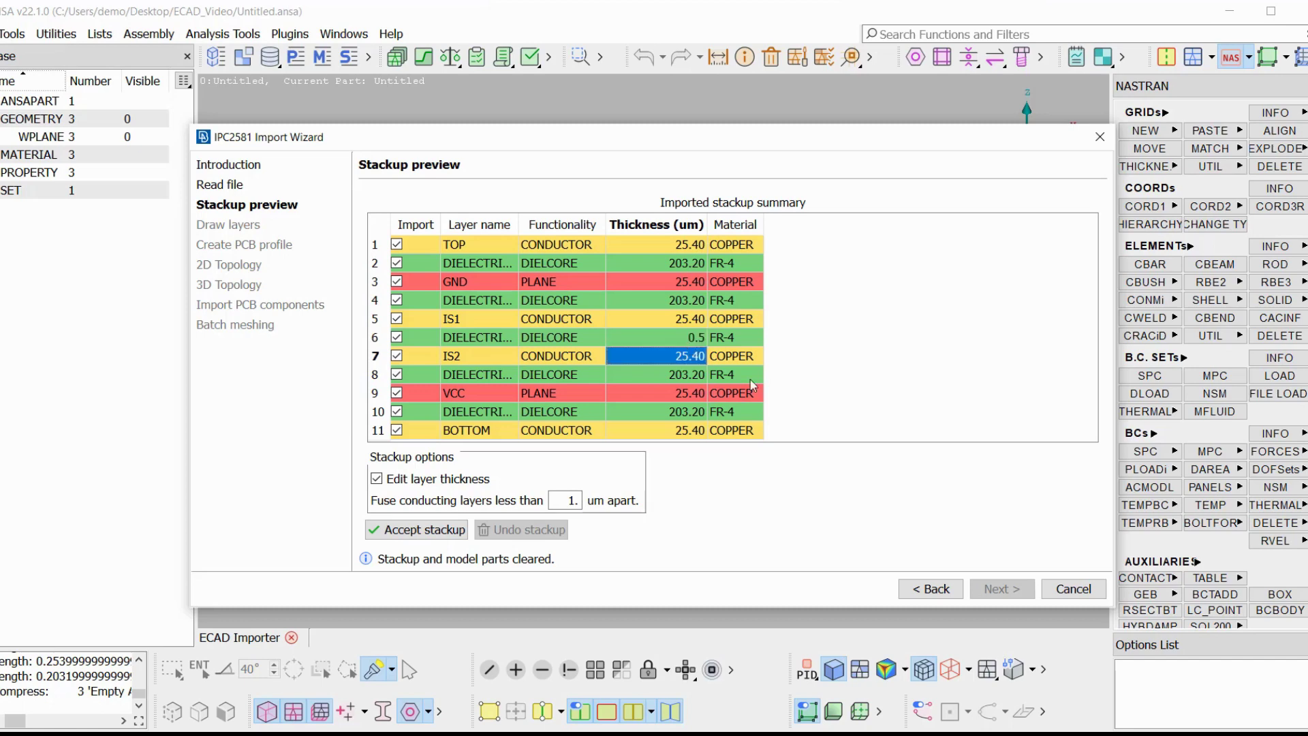
key(Return)
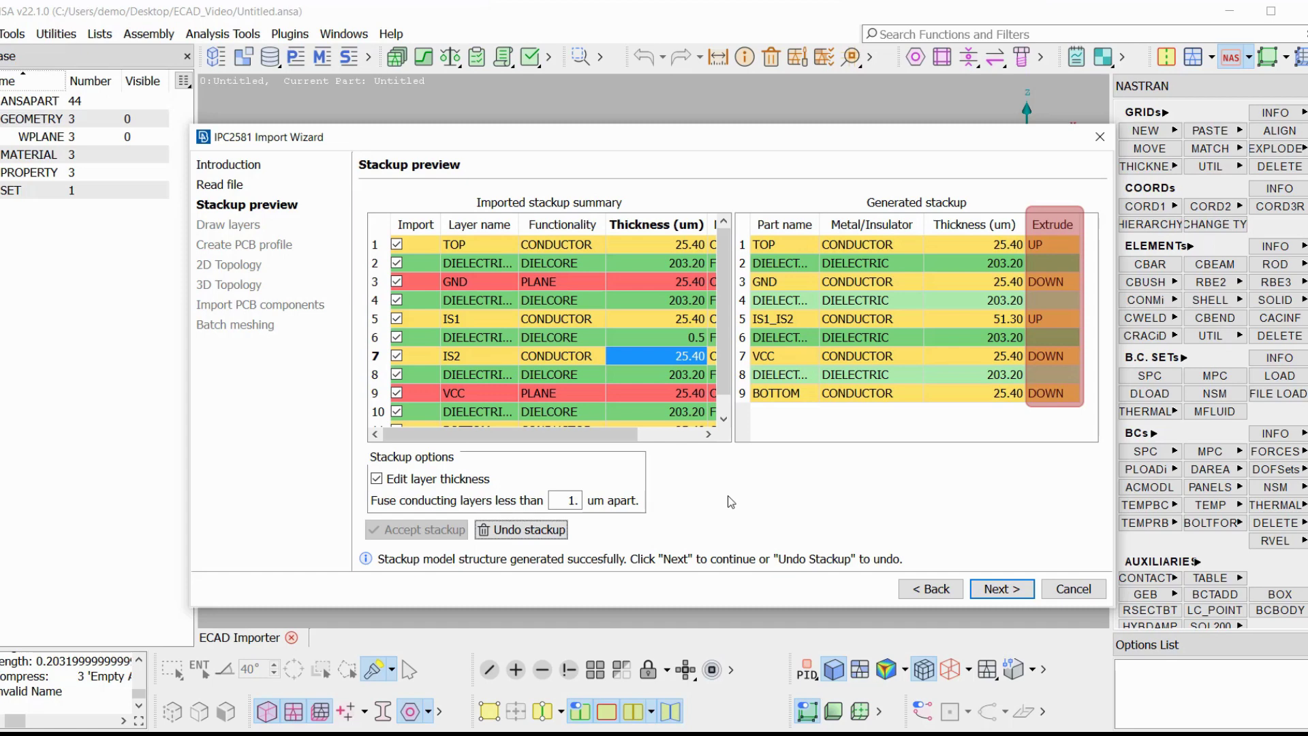
click(534, 531)
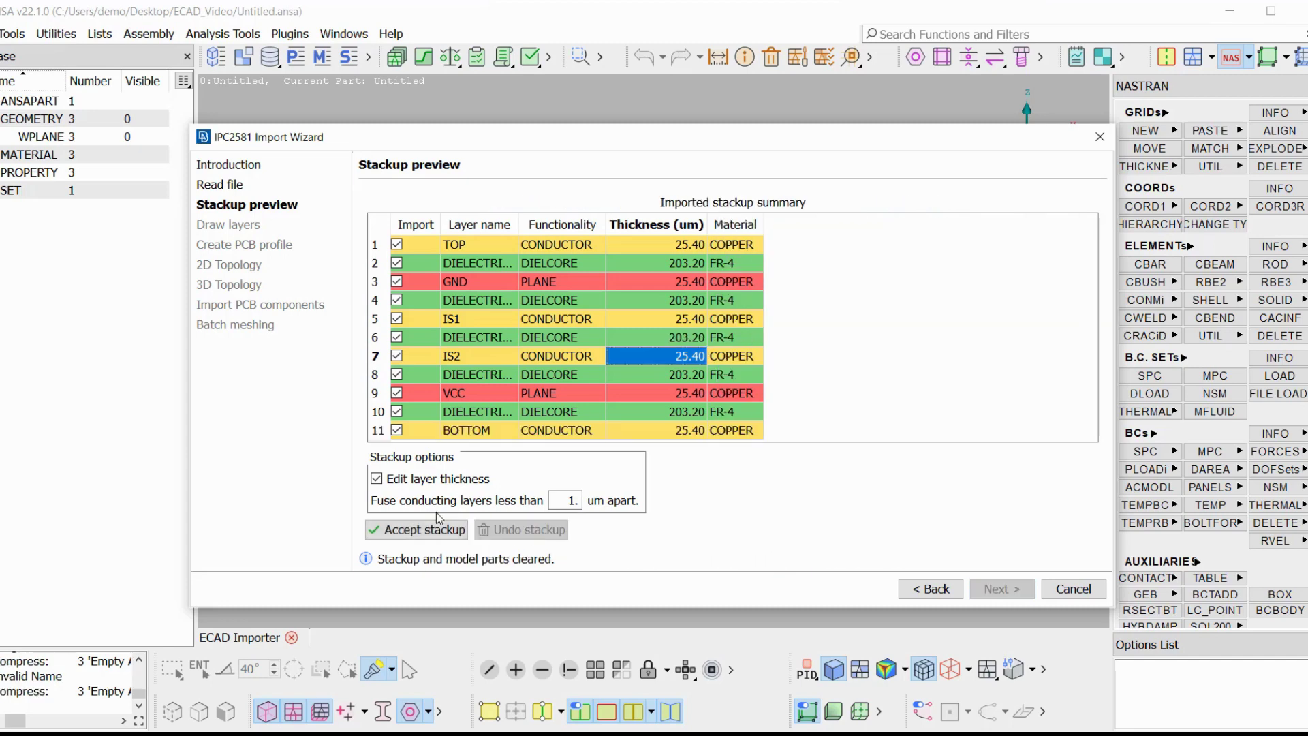
click(419, 529)
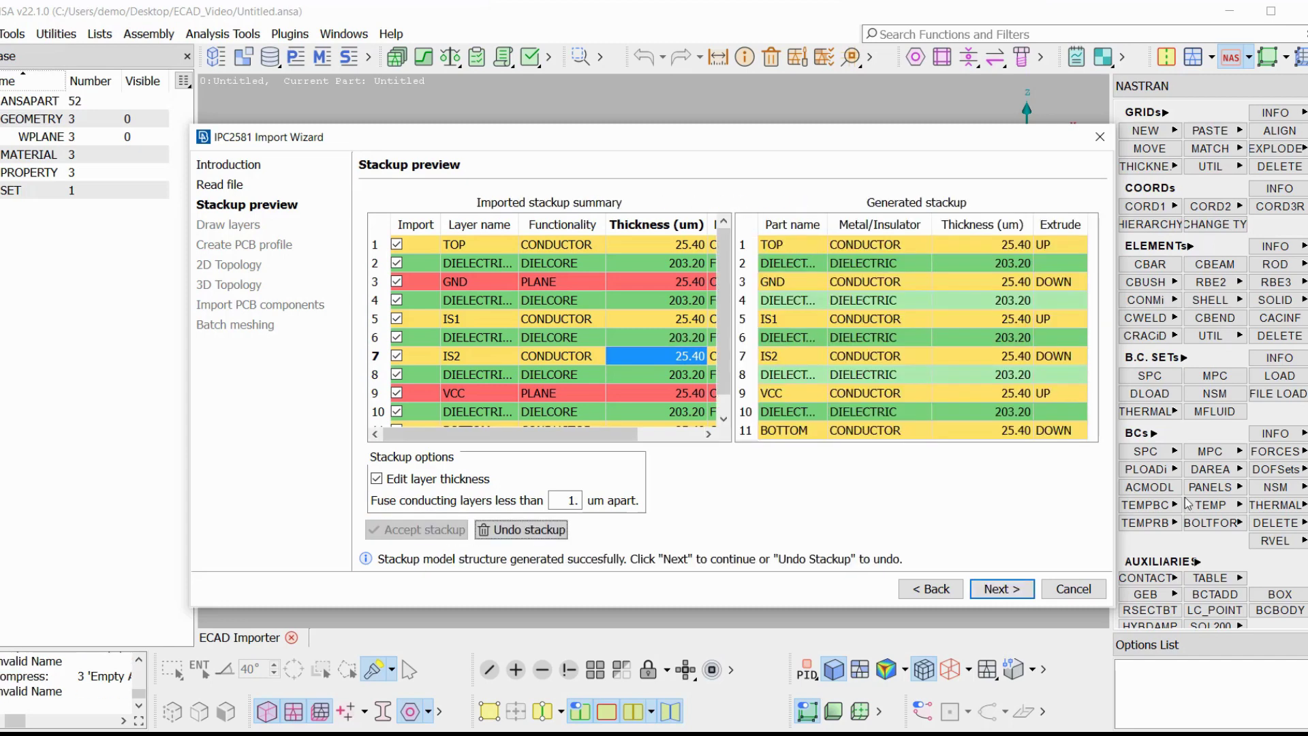
Move to the 2D layer features step and briefly show, then hide, the advanced options.
click(1000, 588)
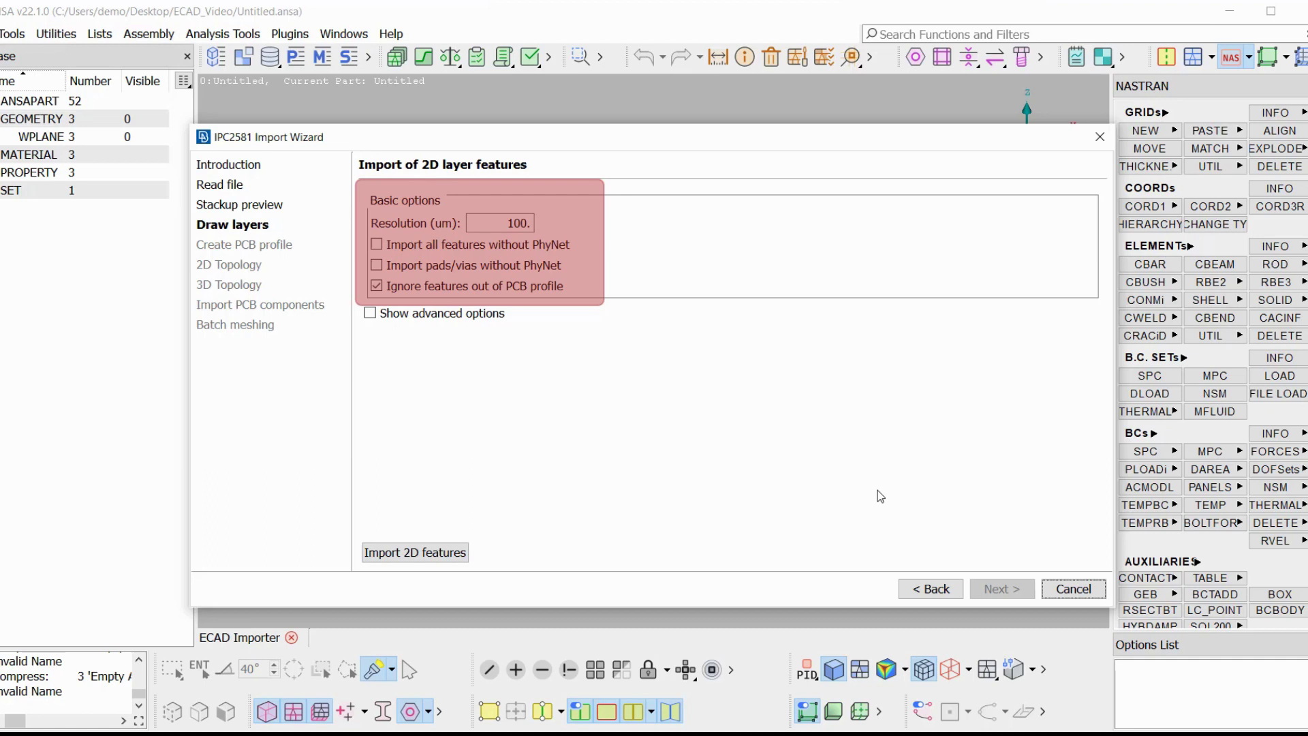
click(387, 314)
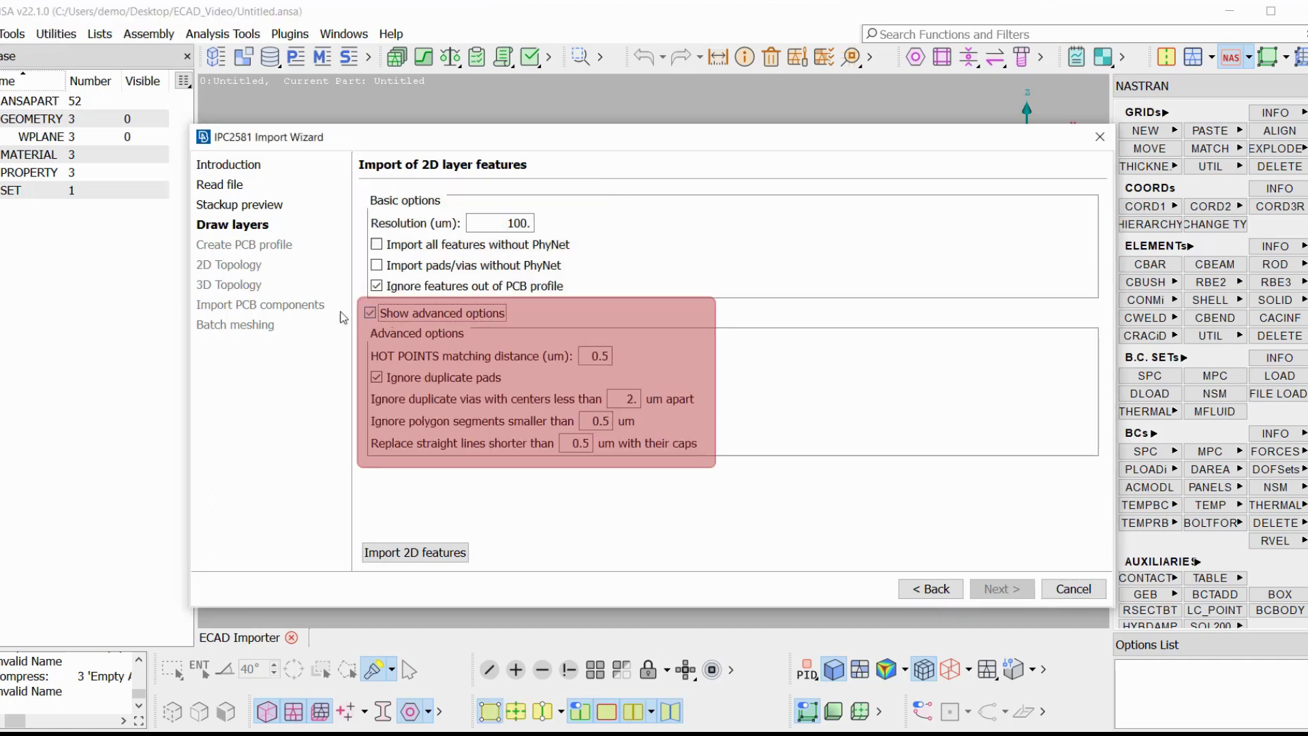
click(370, 313)
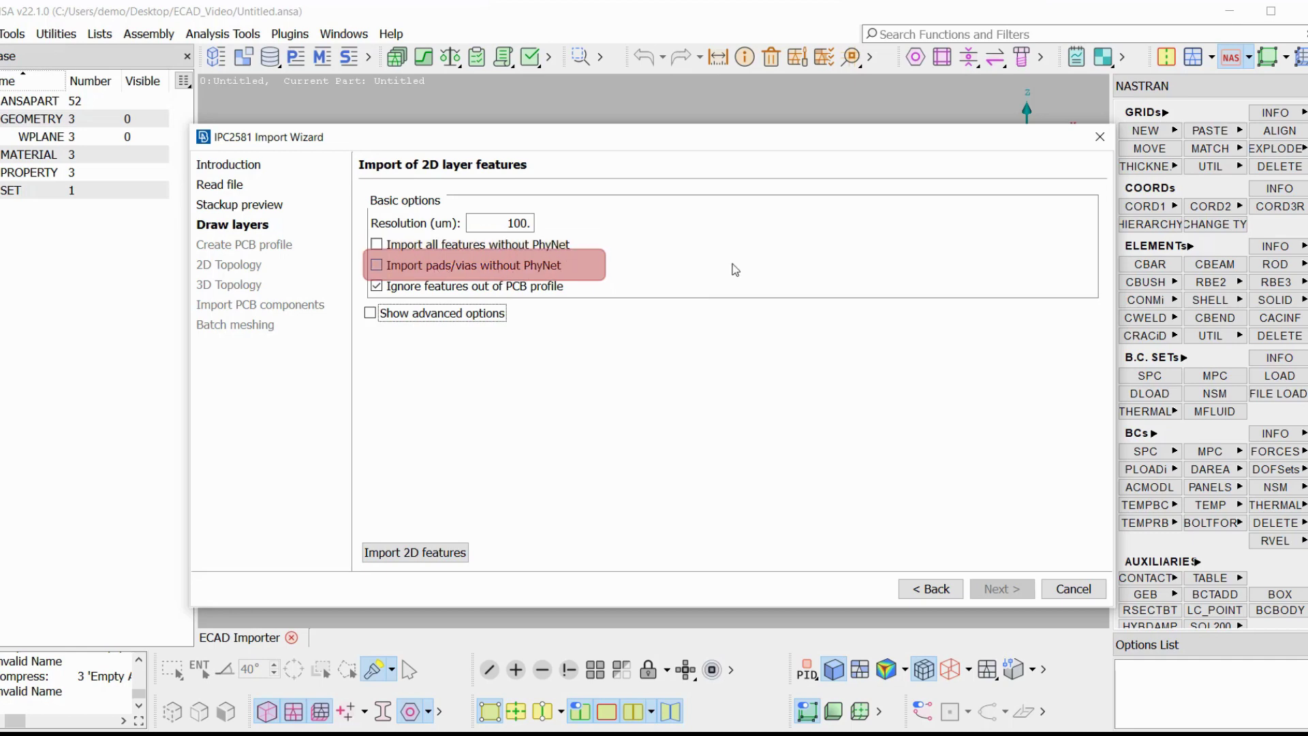
Import the 2D layer features and advance to the PCB profile step.
mouse_move(761, 278)
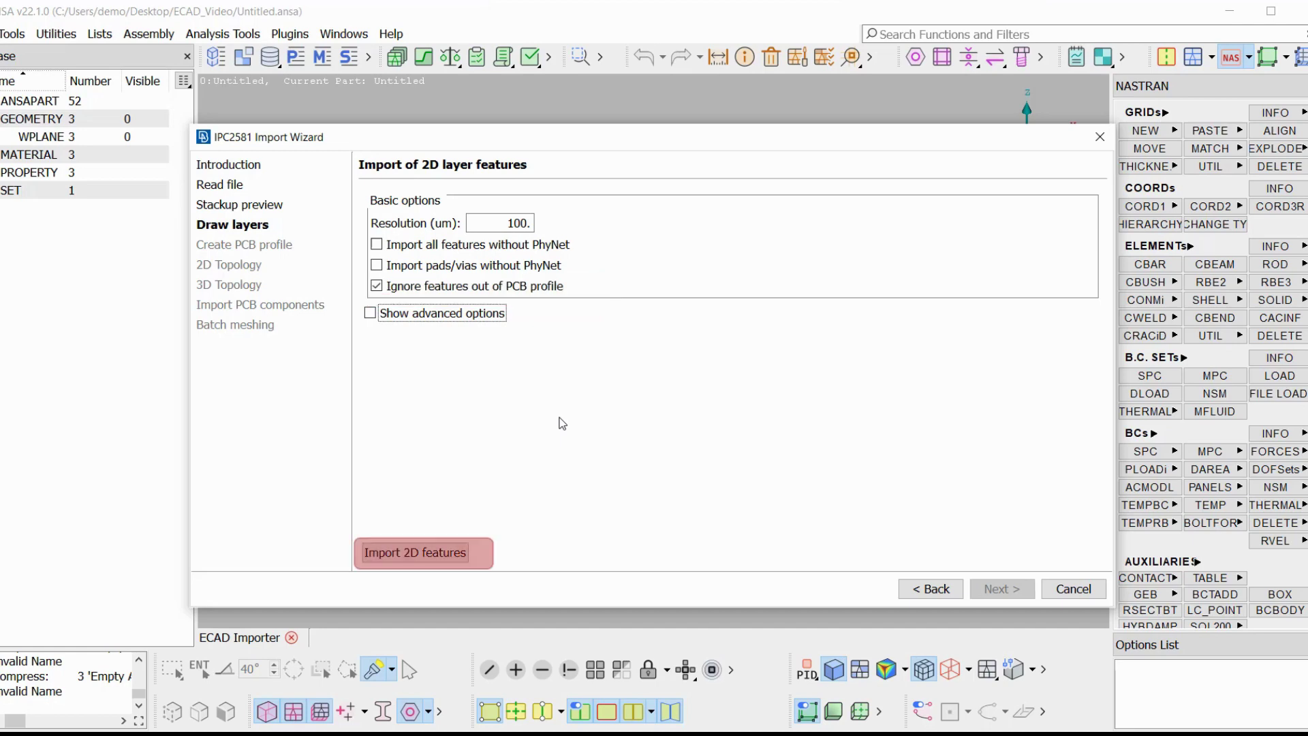
click(443, 557)
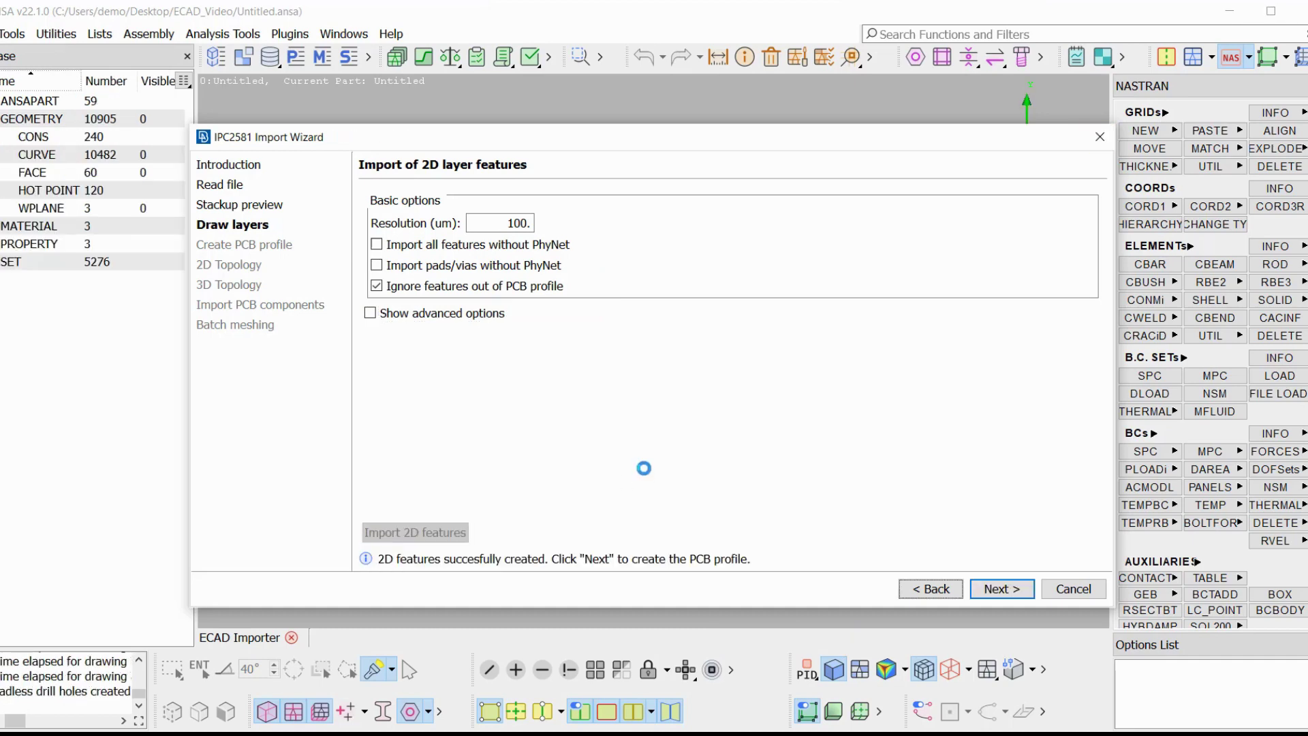
click(715, 136)
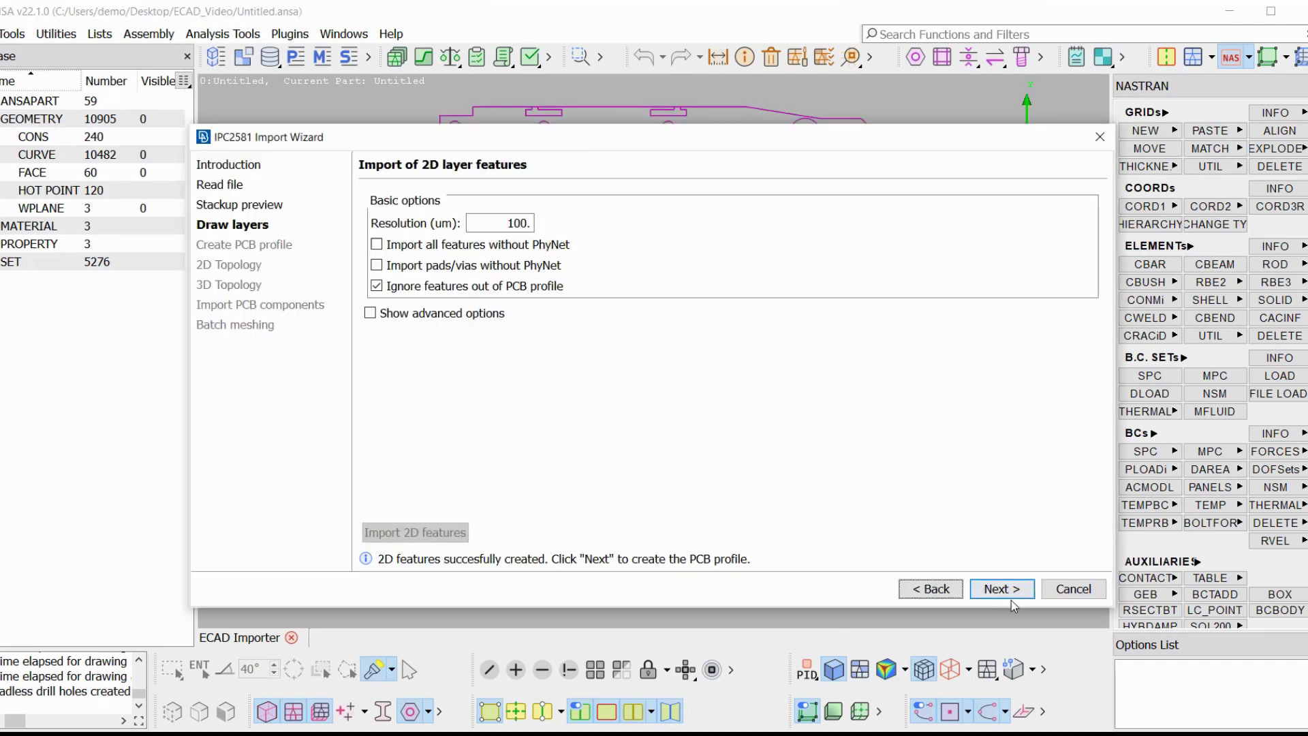
click(1003, 589)
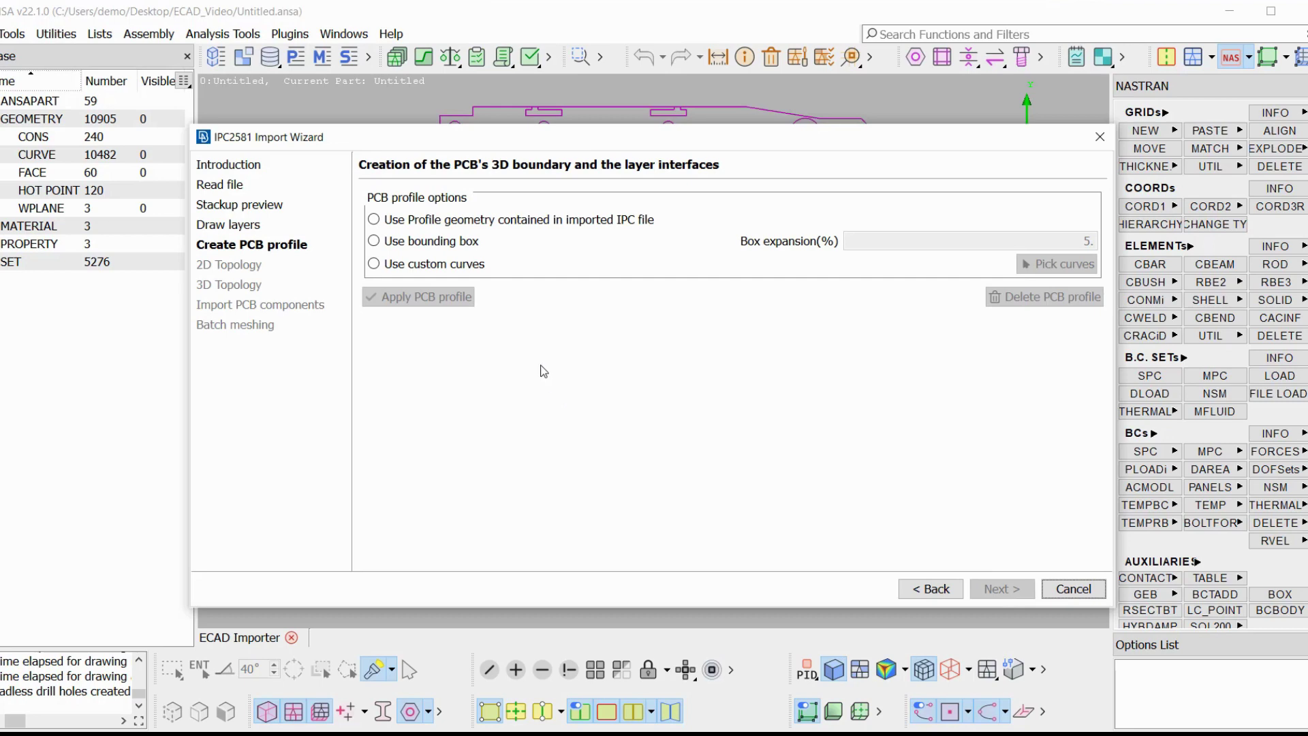
Apply the PCB profile using the profile geometry contained in the IPC file, then view the board.
click(492, 221)
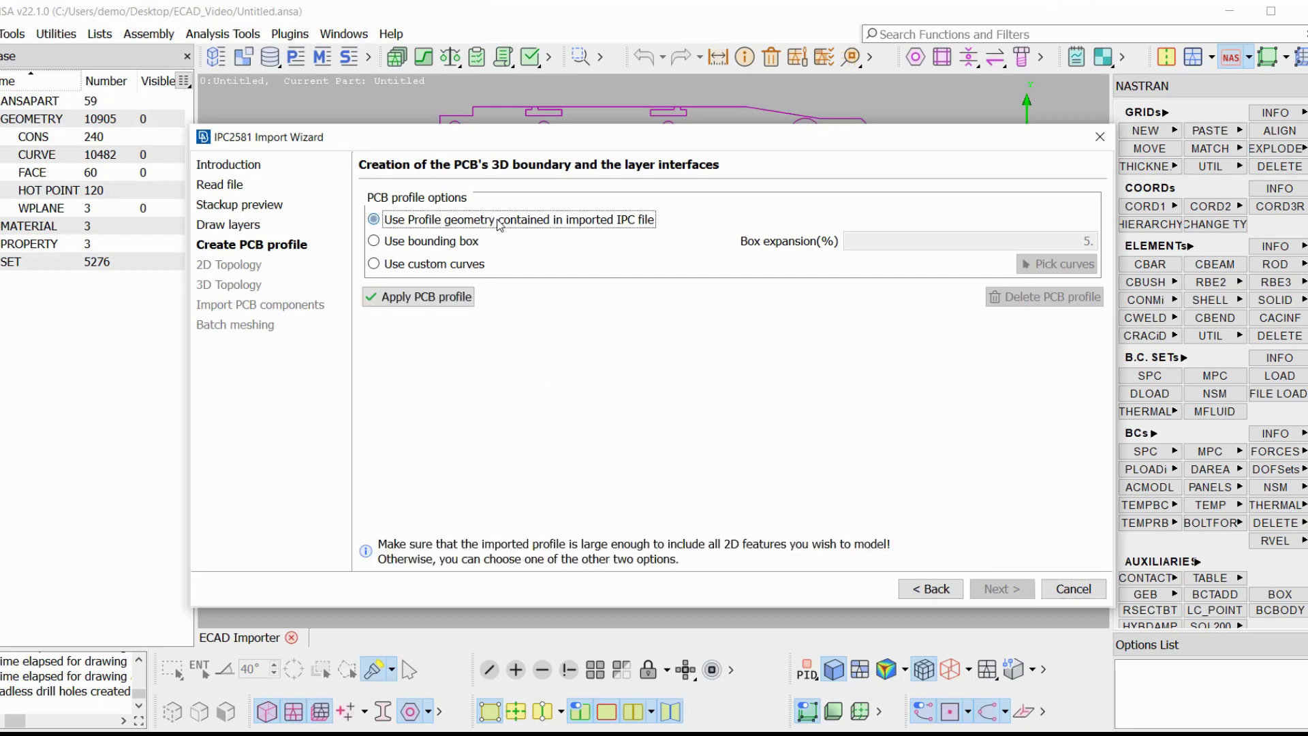
click(417, 297)
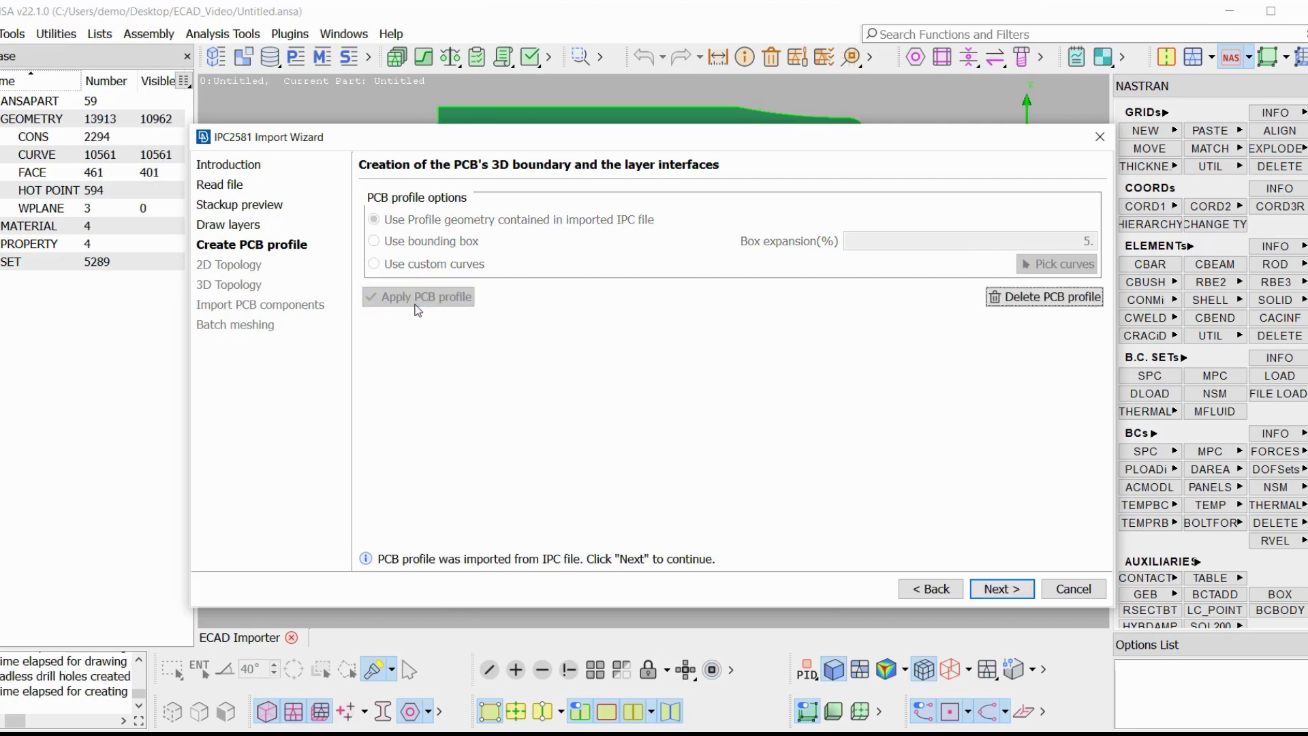
double_click(619, 134)
scroll(669, 365, up, 5)
Replace the IPC profile with a PCB profile built from the bounding box.
click(1031, 303)
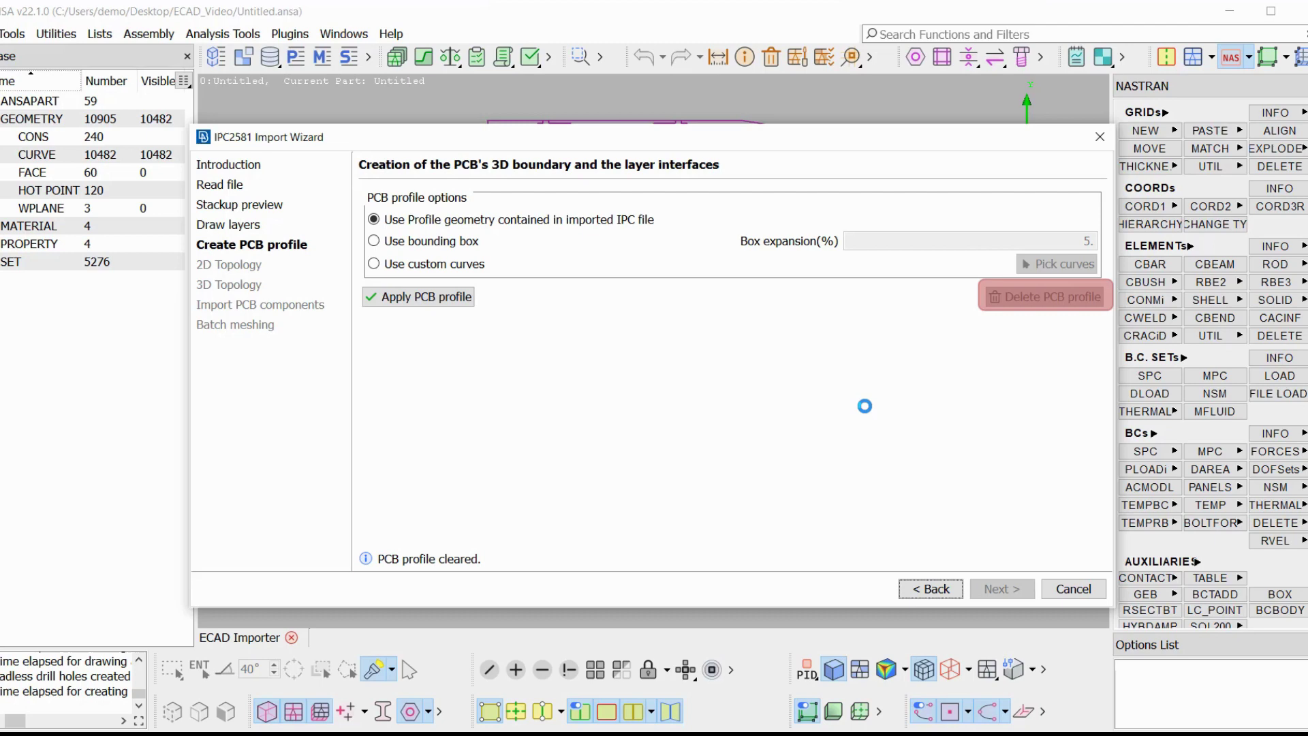
click(464, 242)
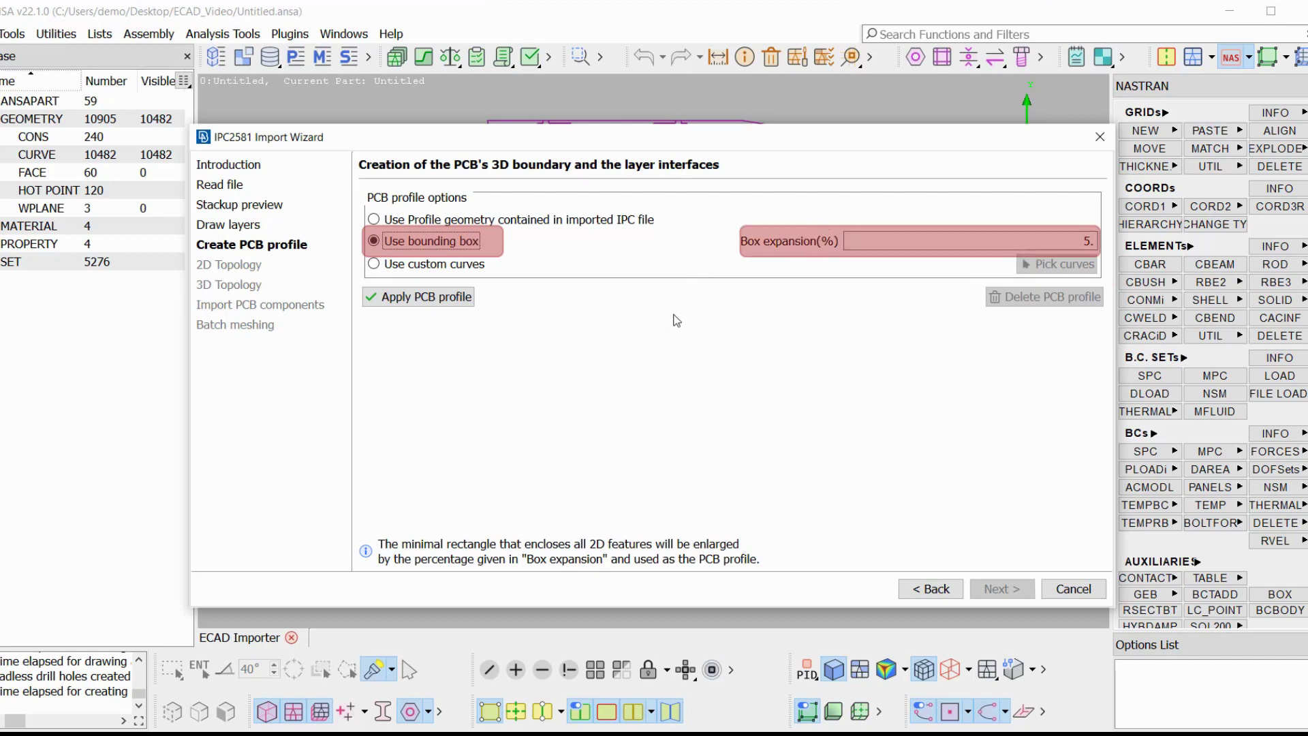
click(459, 308)
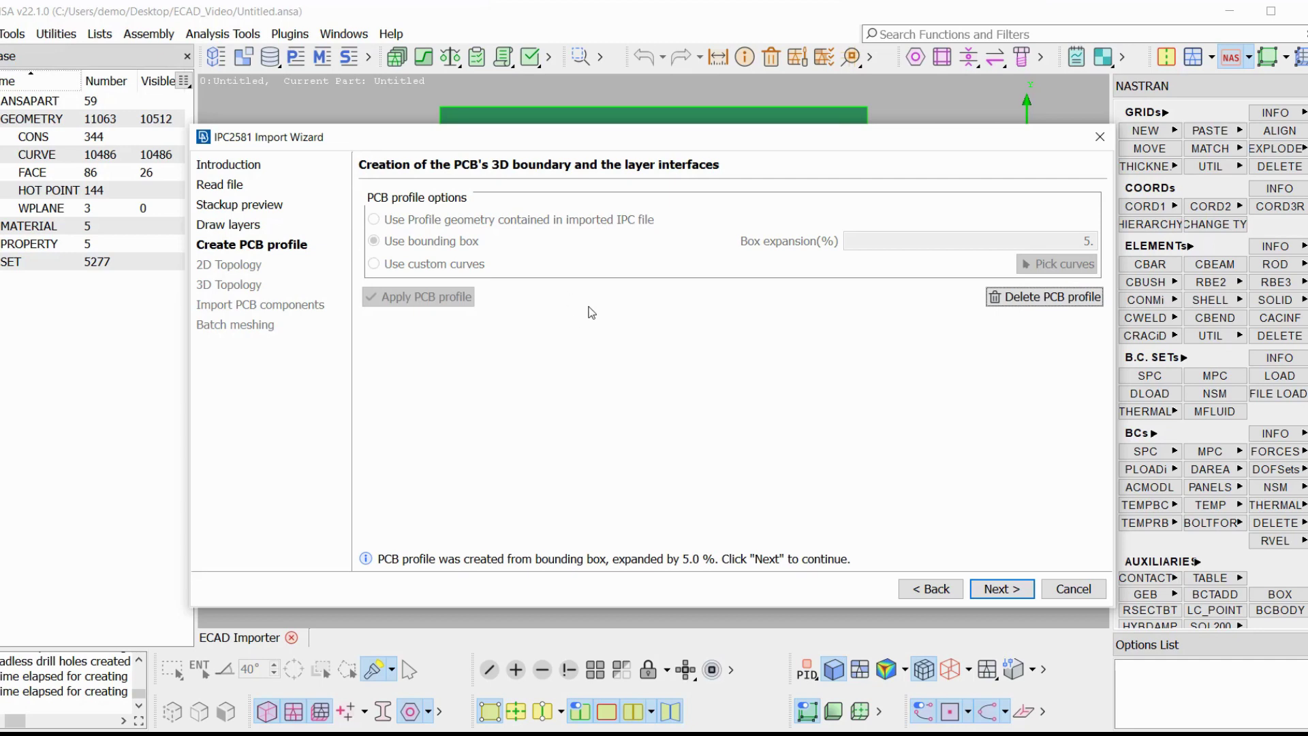
Inspect the bounding-box profile edge-on, return to top view, and restore the wizard.
double_click(648, 139)
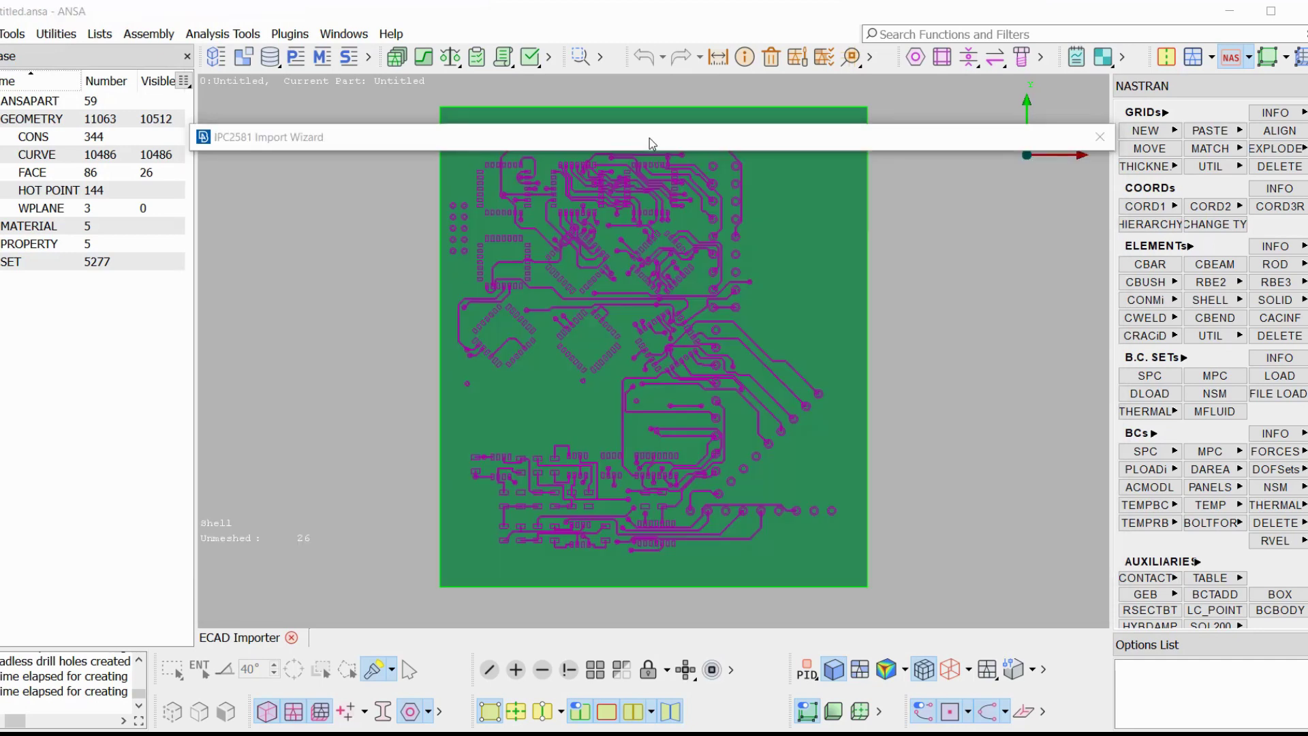
scroll(733, 340, up, 5)
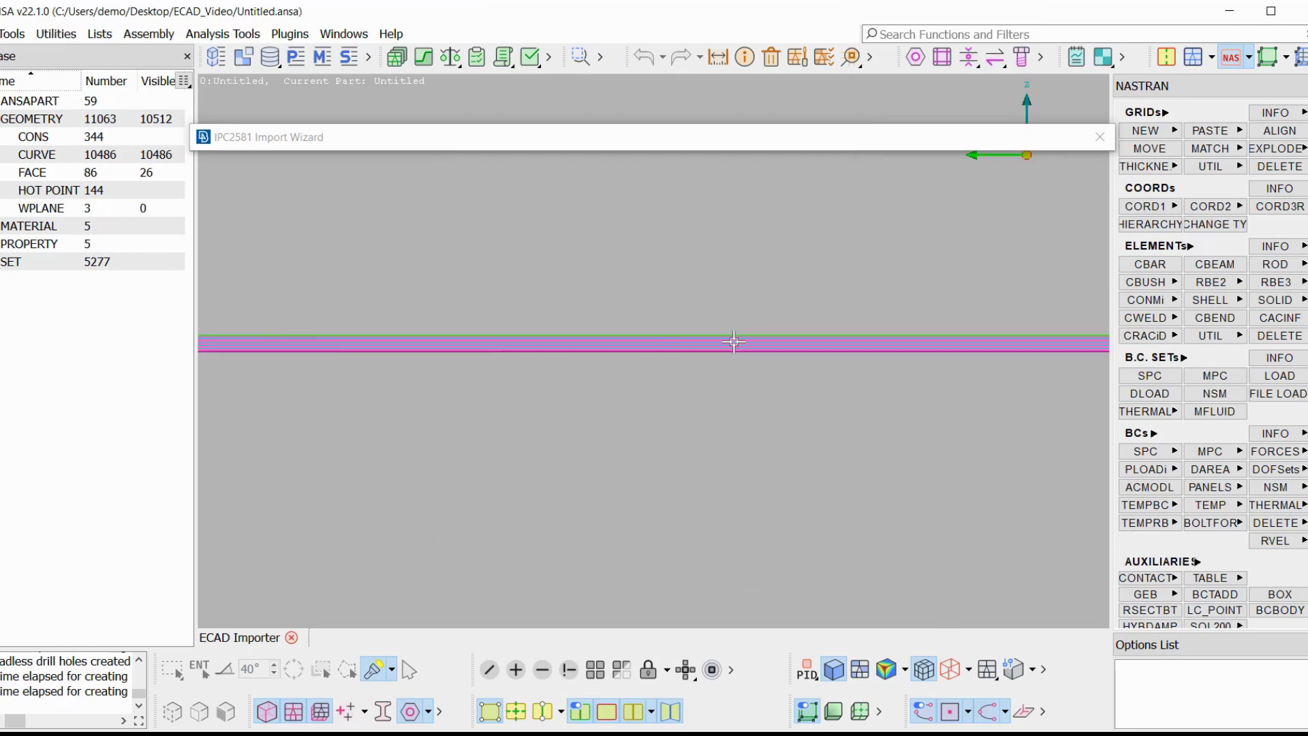
key(F1)
double_click(681, 137)
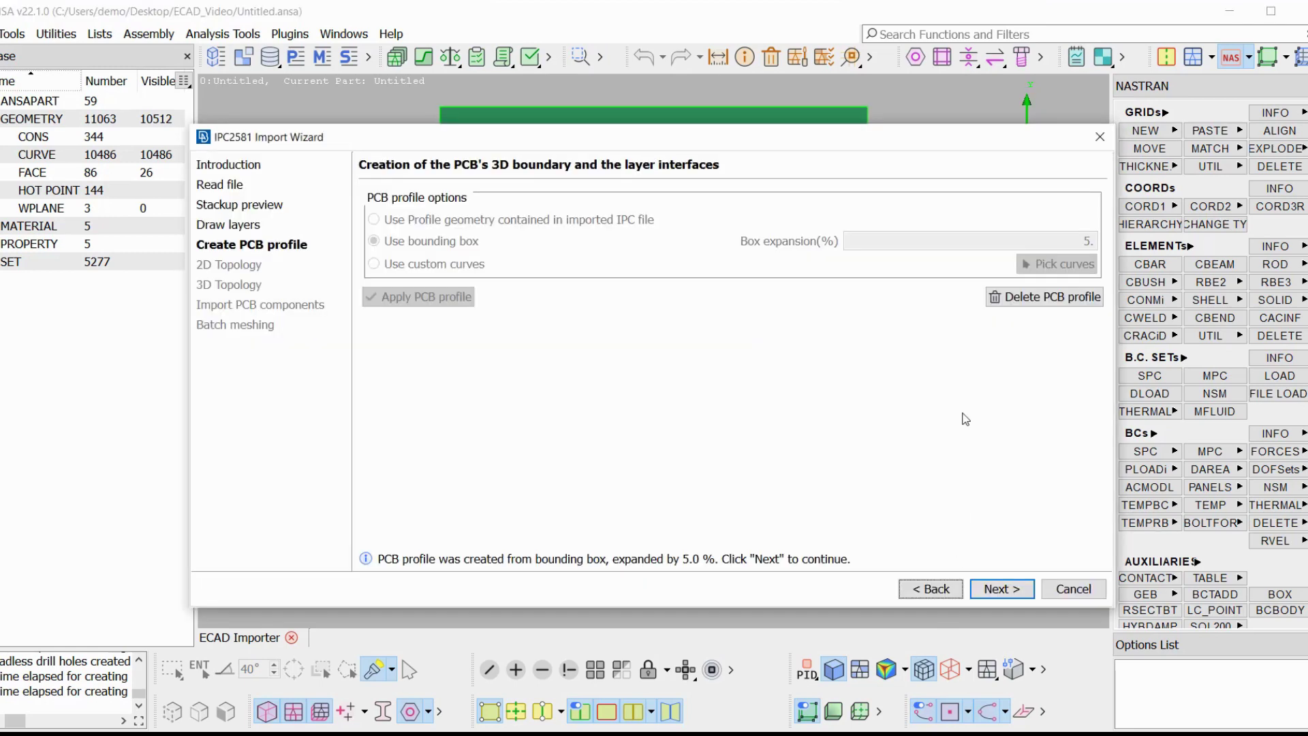
Delete the bounding-box profile and switch the profile source to custom curves.
click(1019, 298)
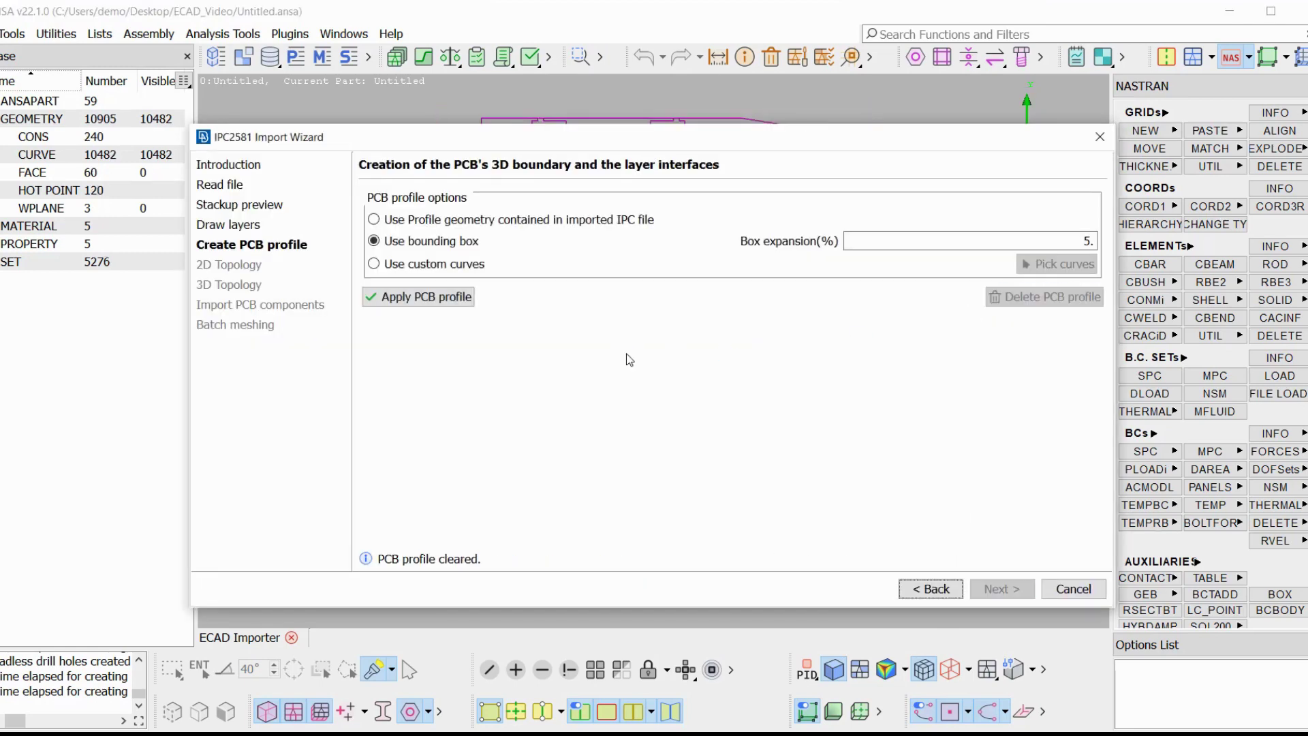
click(431, 266)
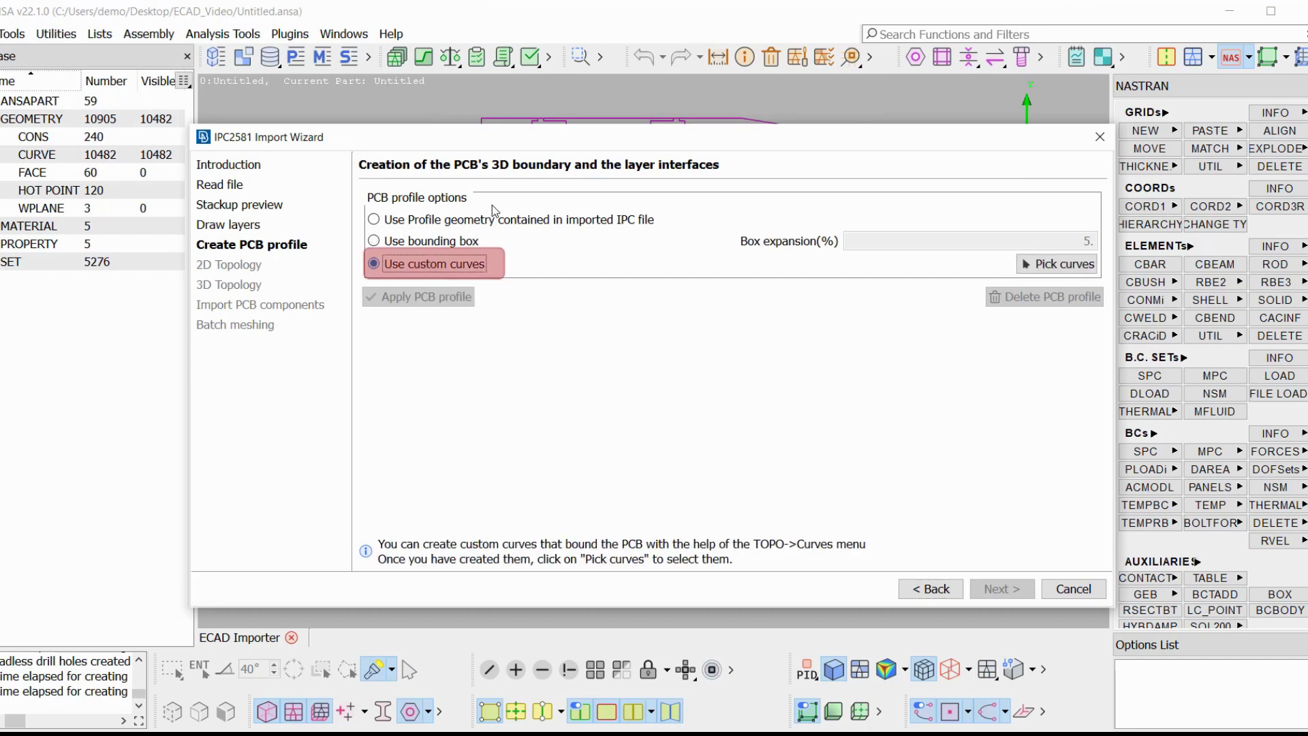
double_click(580, 140)
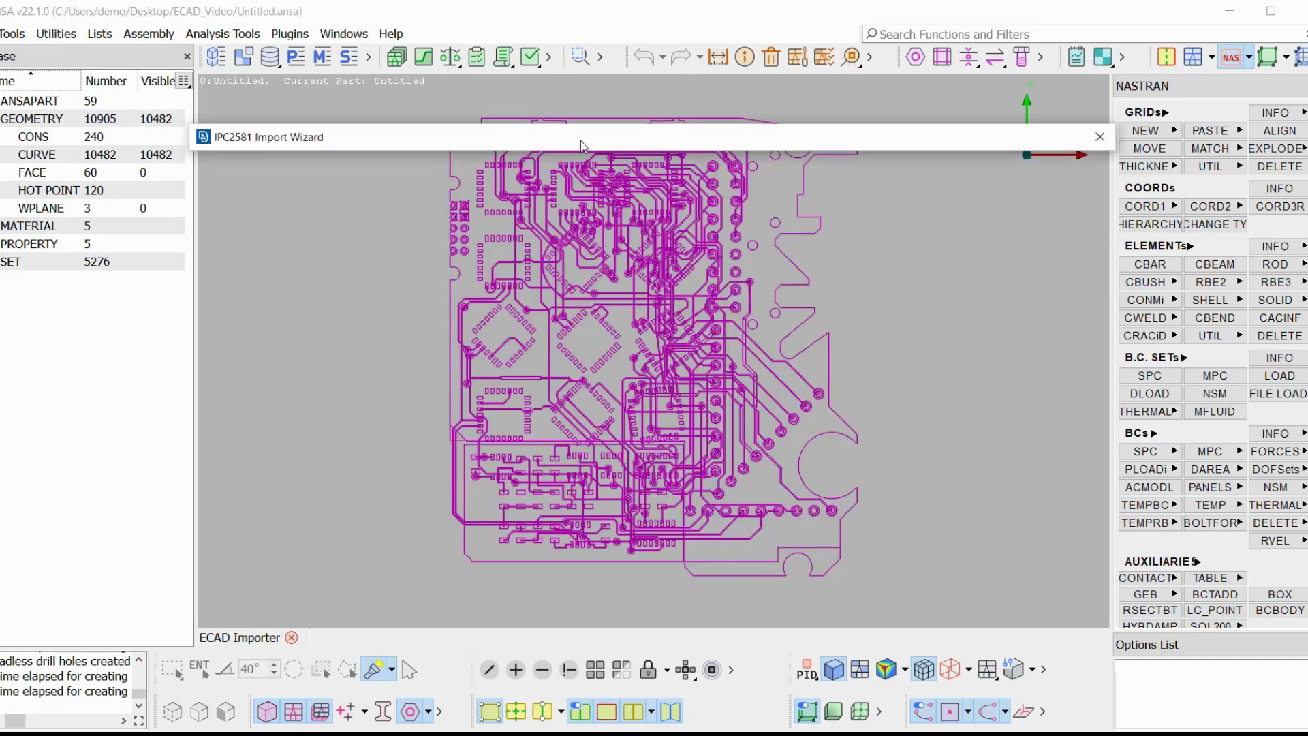
drag(580, 140, 568, 79)
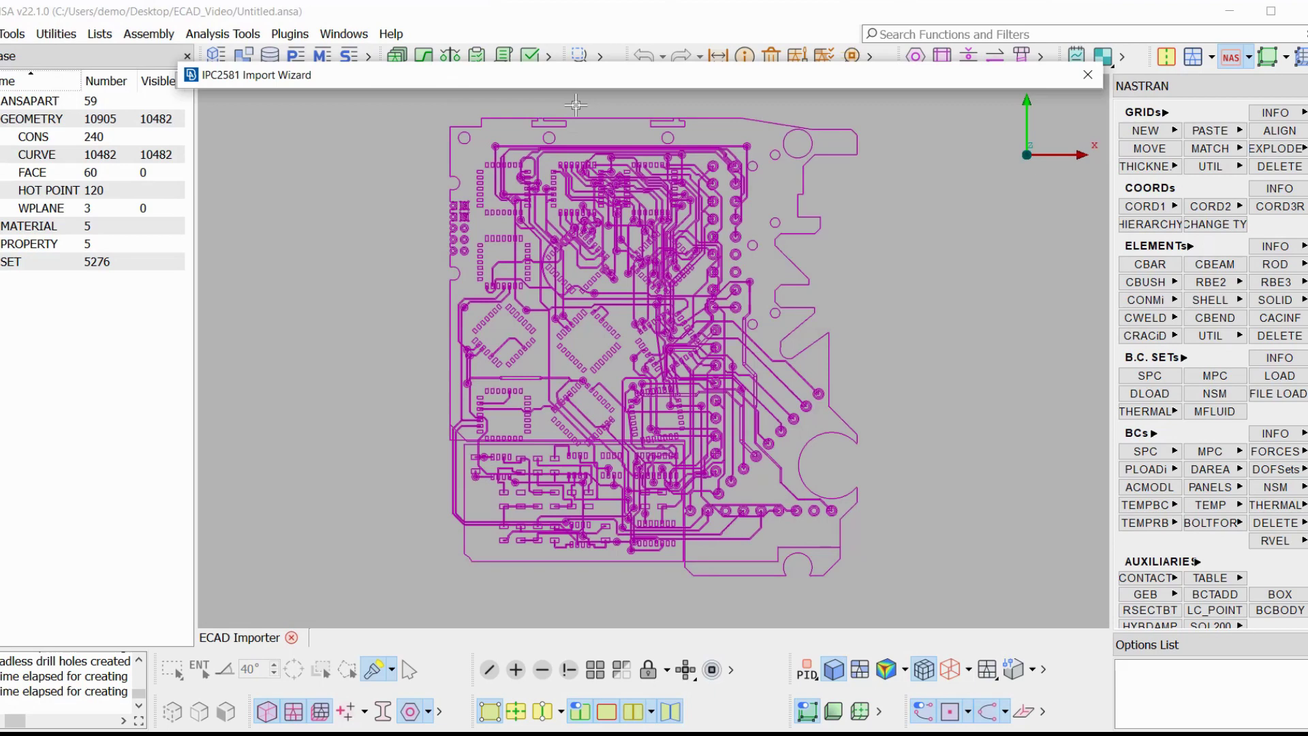
Draw a rectangle of curves around the whole board in the Lateral boundaries part.
click(1166, 57)
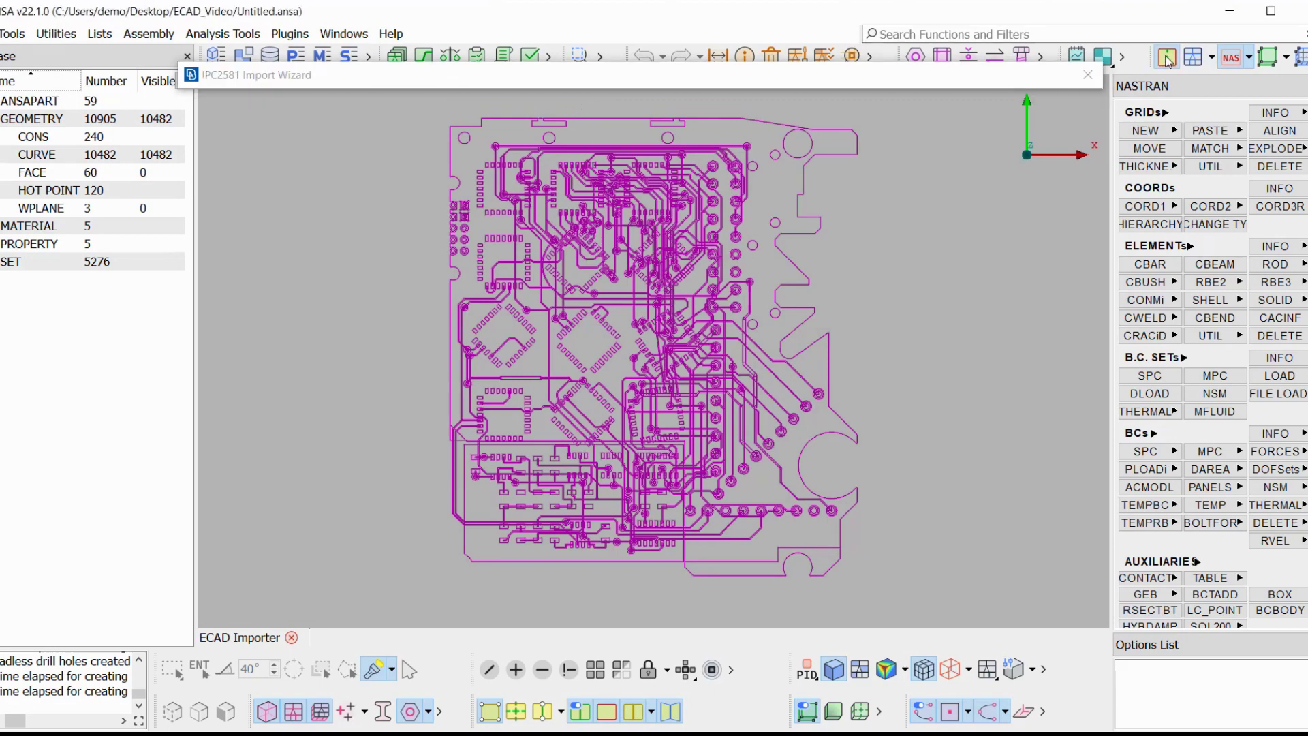
click(1158, 502)
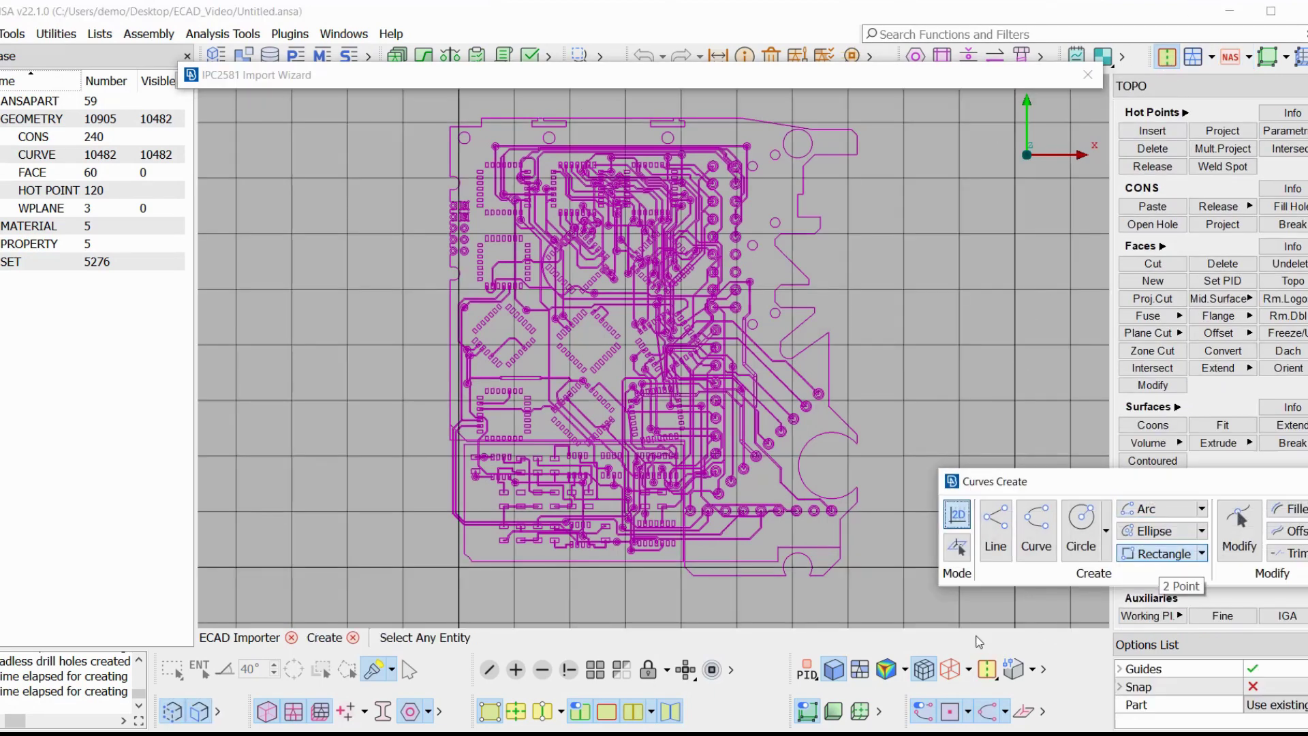
click(1158, 553)
click(422, 101)
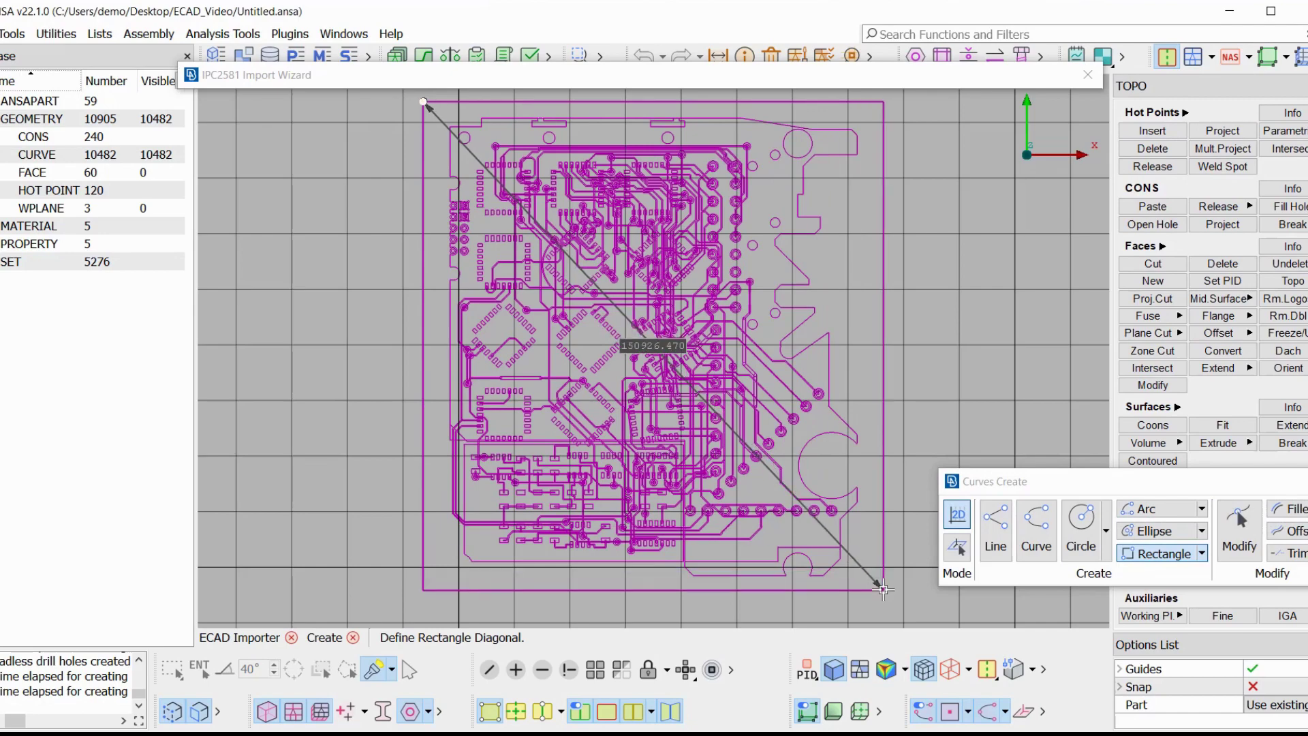
click(883, 590)
double_click(215, 252)
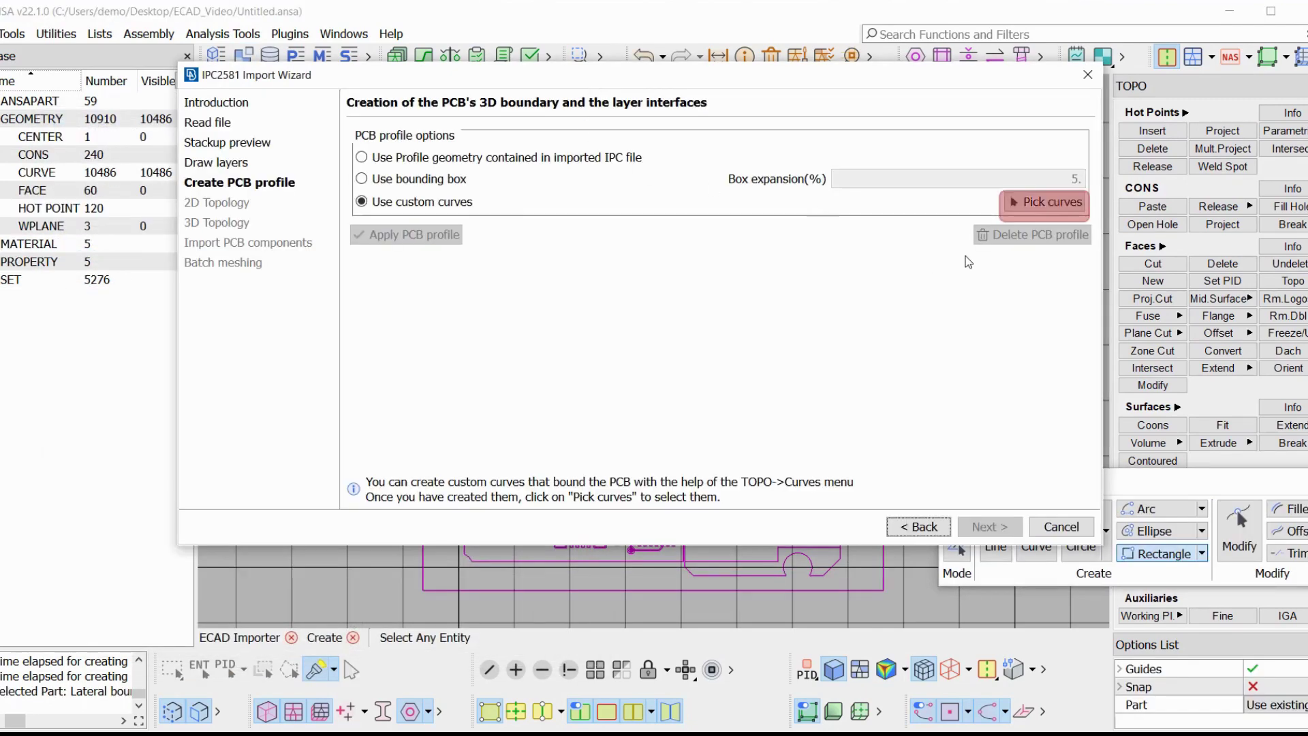
Pick the rectangle's four edges and apply them as the PCB profile.
click(1023, 207)
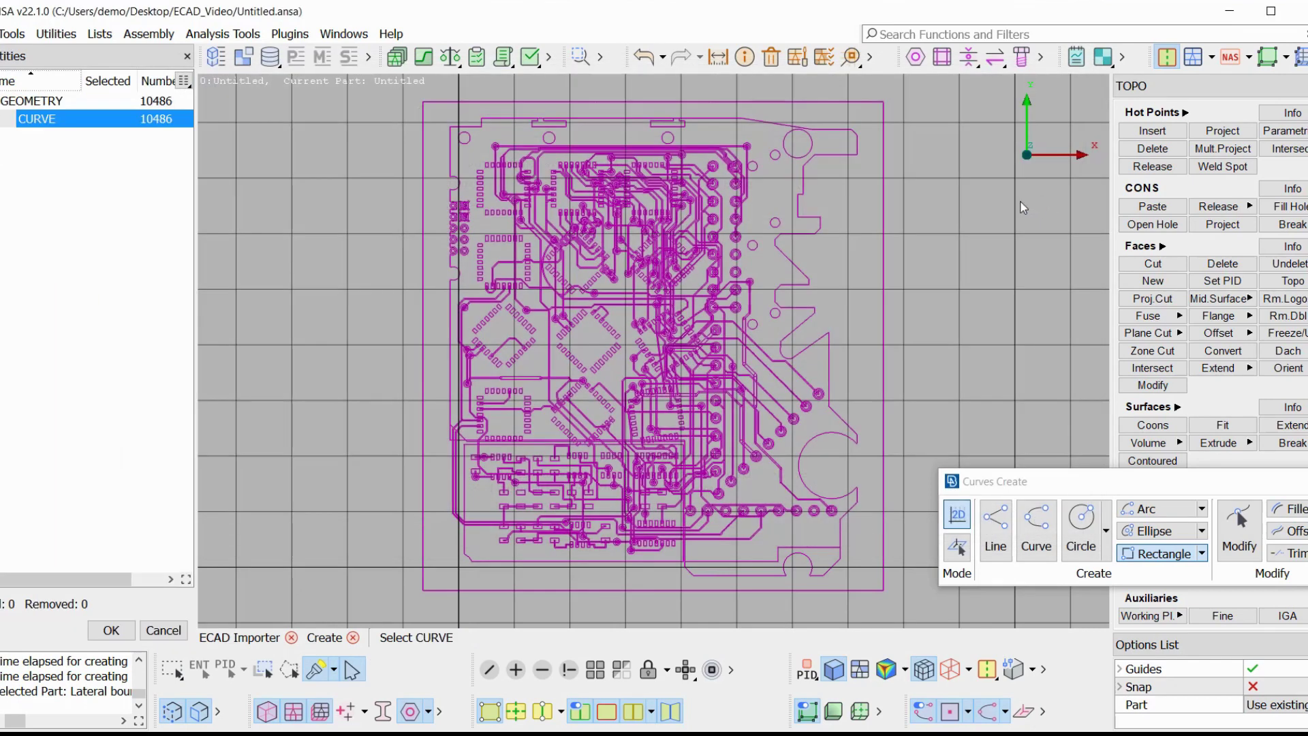
click(790, 102)
click(882, 124)
click(450, 589)
click(424, 545)
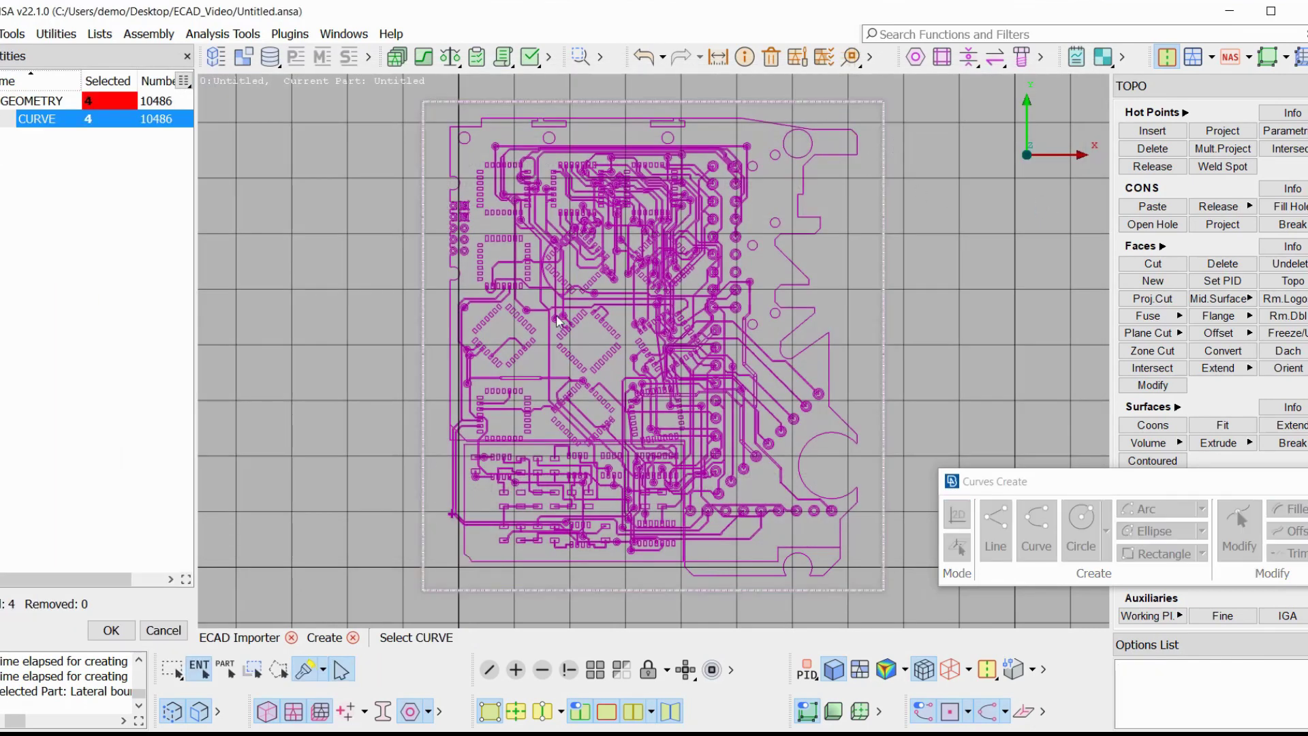
middle_click(1025, 261)
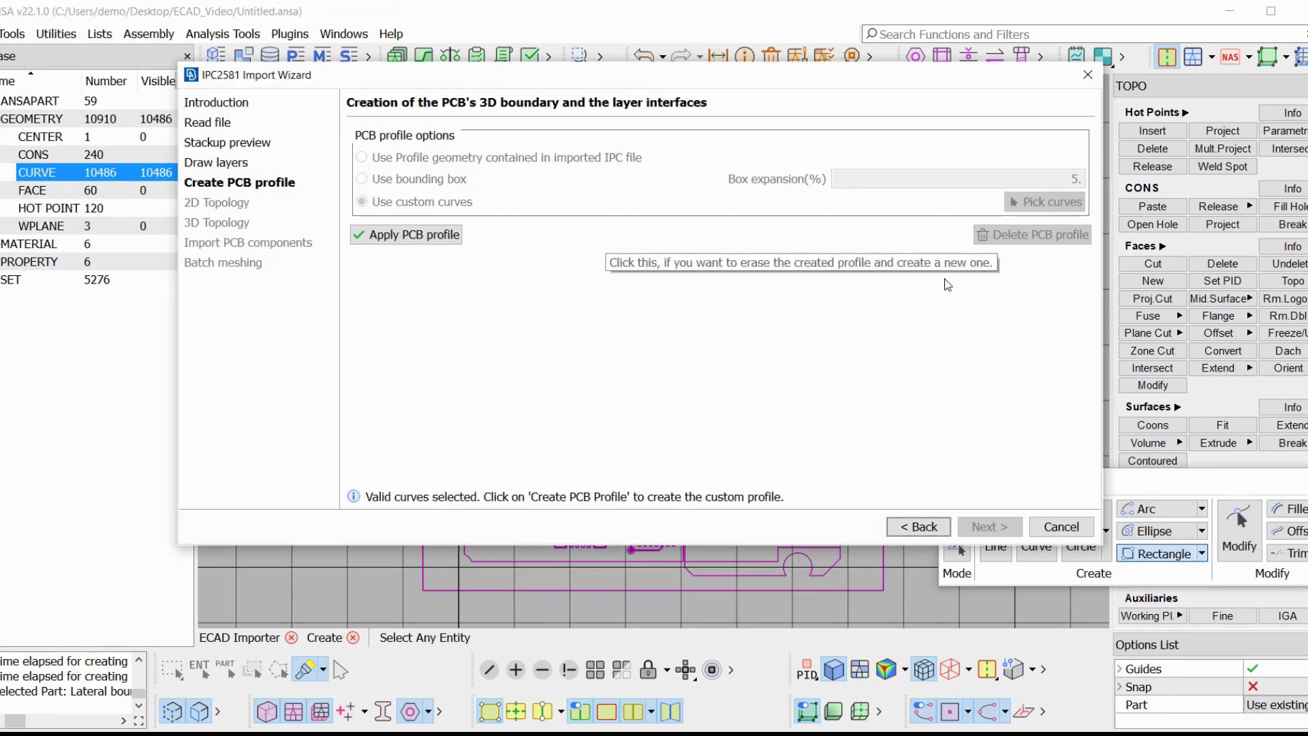
click(403, 234)
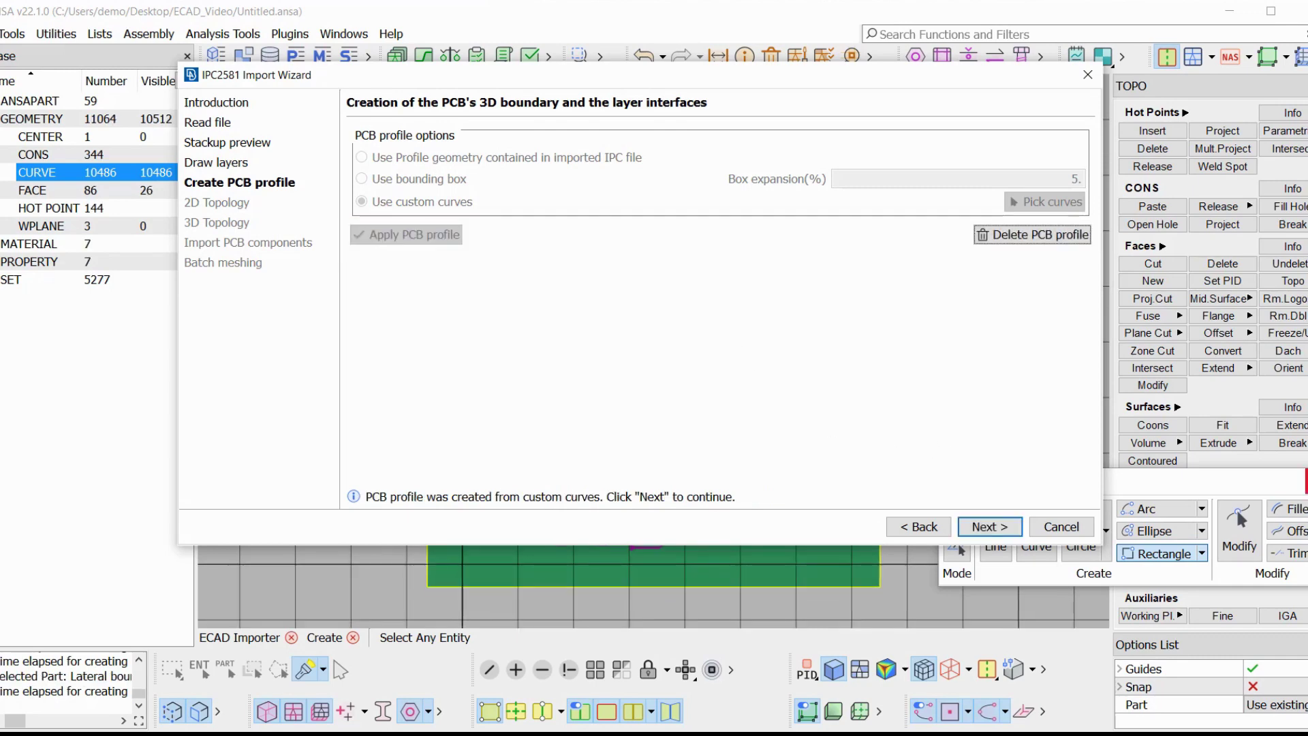
key(Escape)
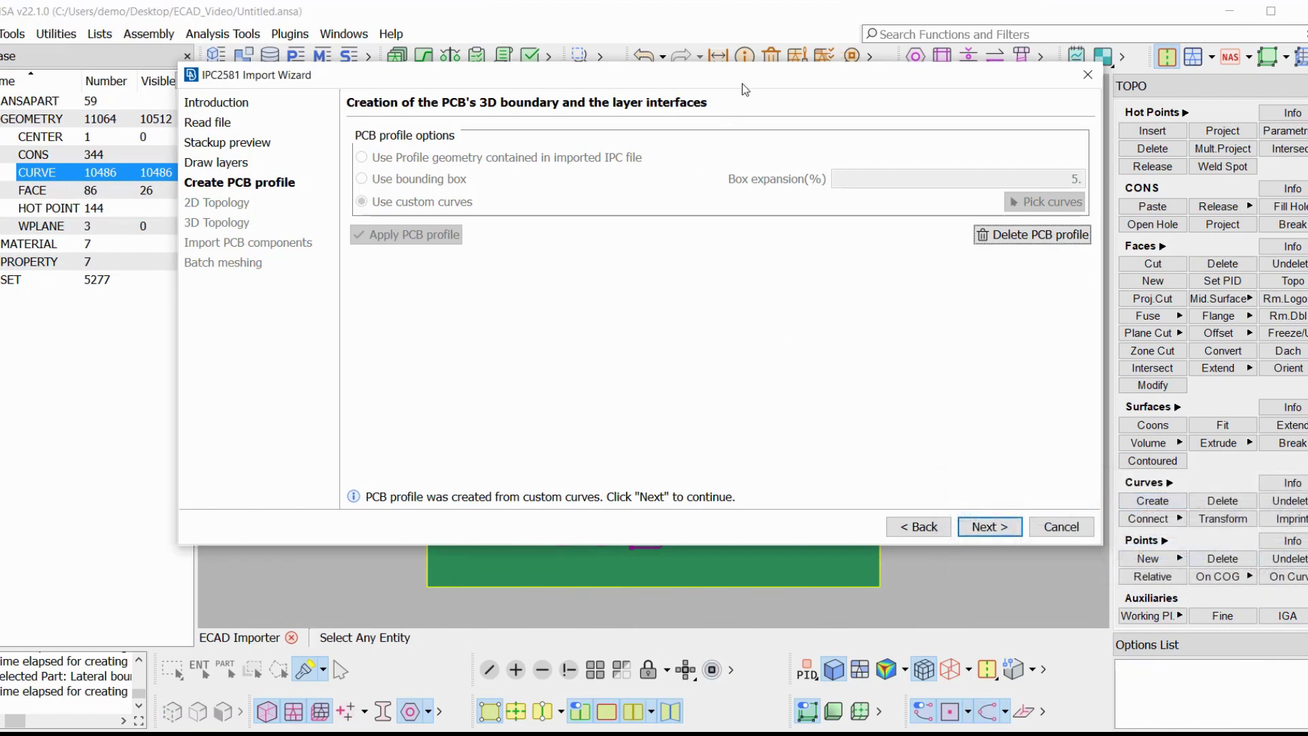
key(Tab)
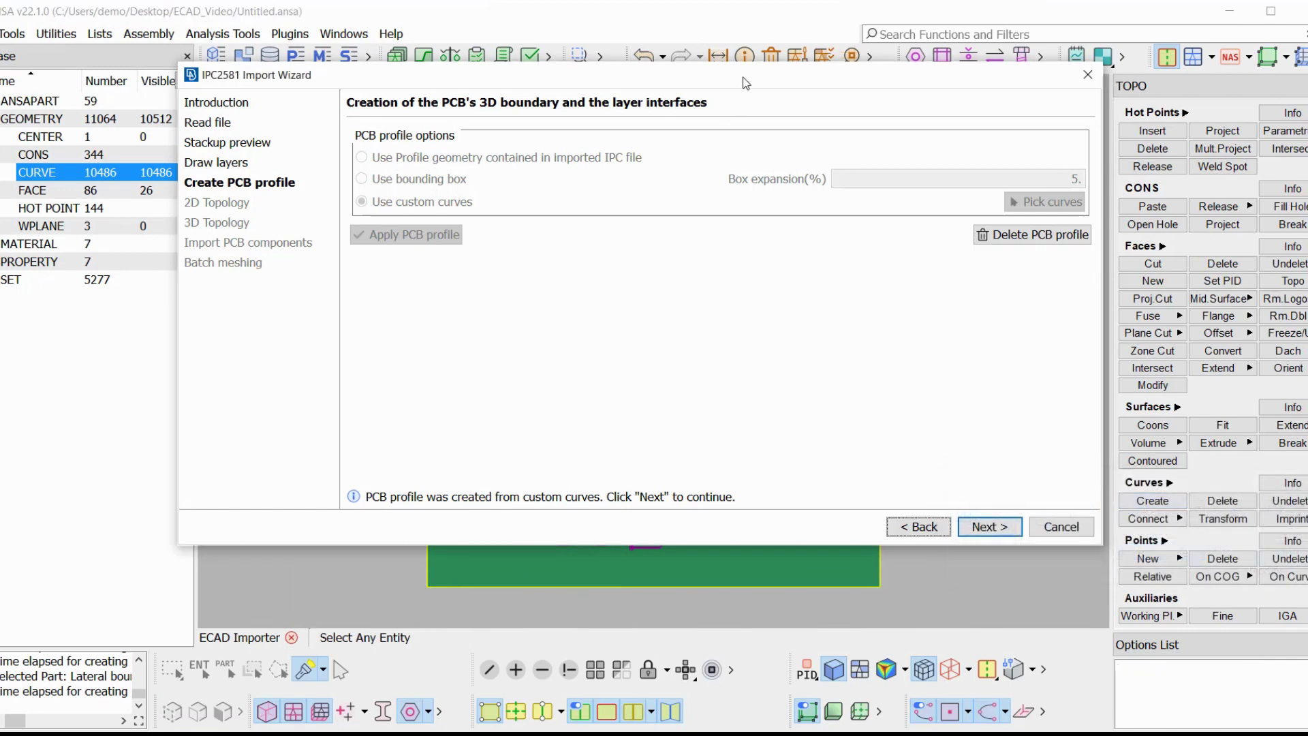
Swap the custom-curve profile for the IPC file's profile geometry and advance to 2D Topology.
click(1016, 240)
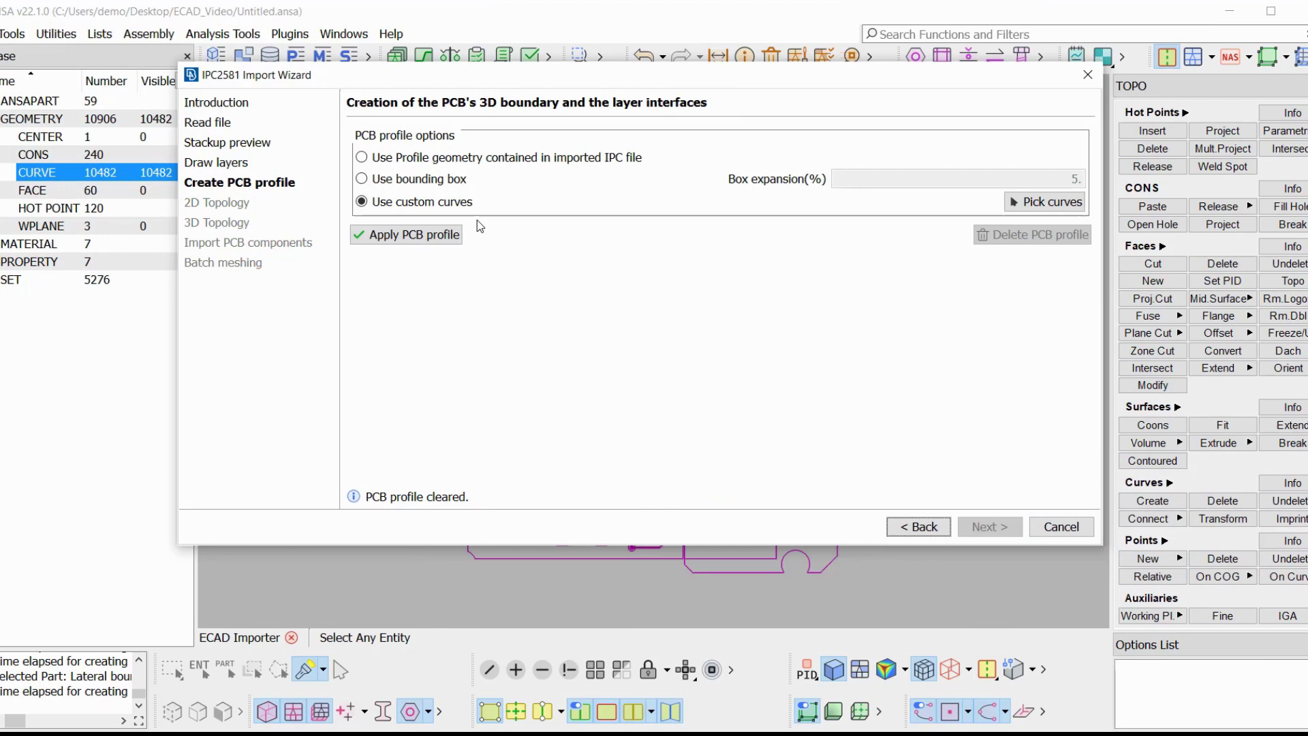
click(483, 158)
click(417, 232)
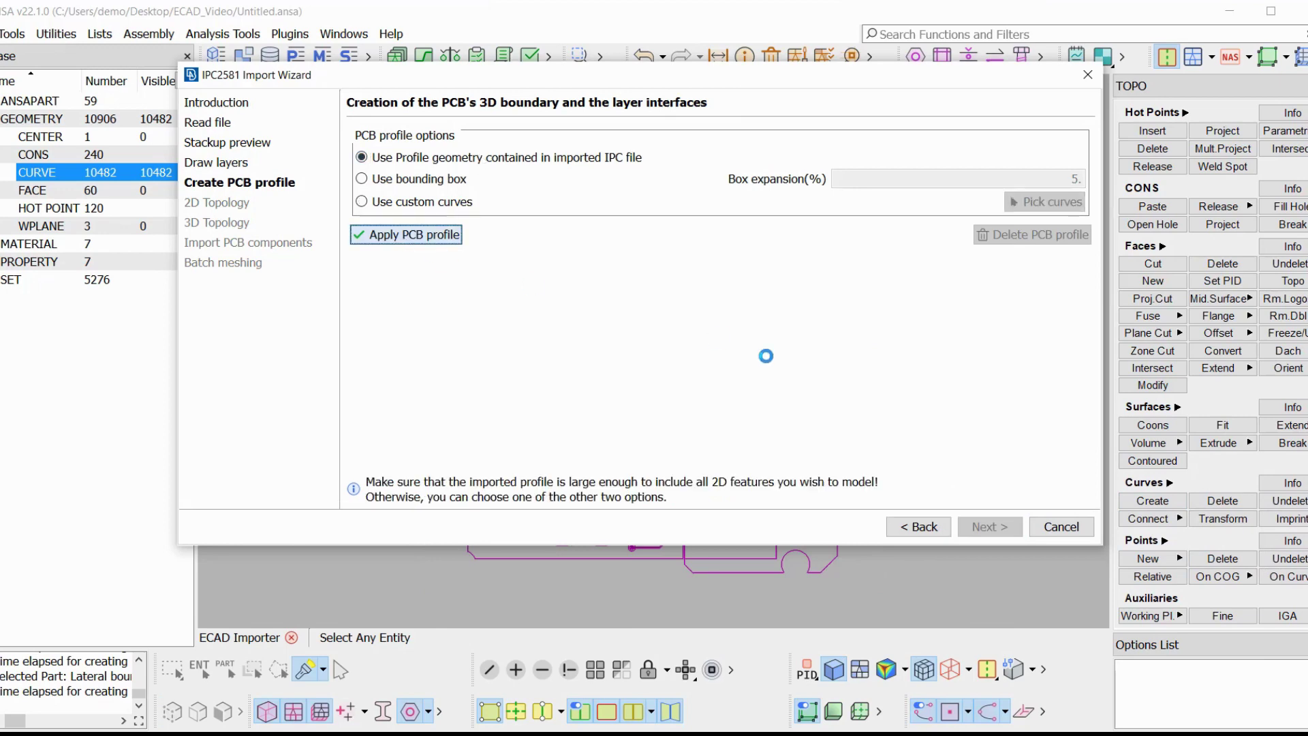
click(989, 527)
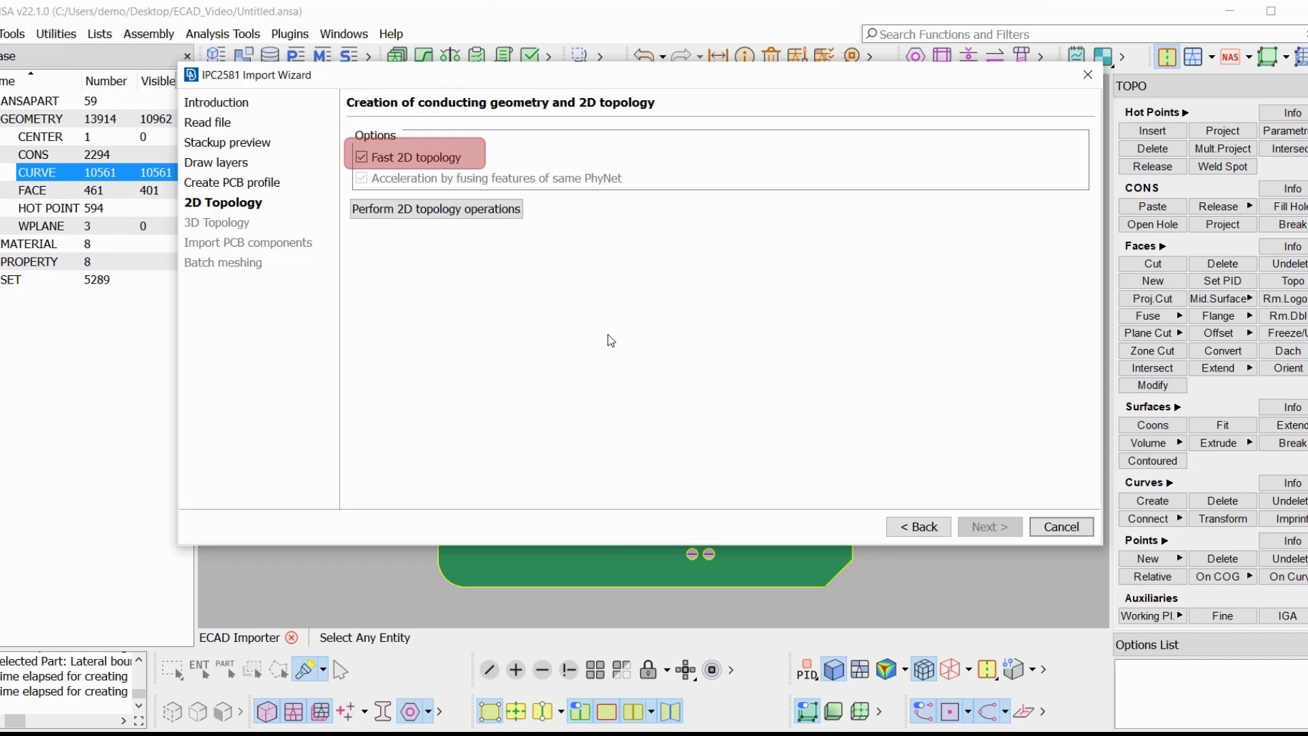
Run 2D topology operations with Fast 2D topology on and same-PhyNet feature fusing off.
click(415, 157)
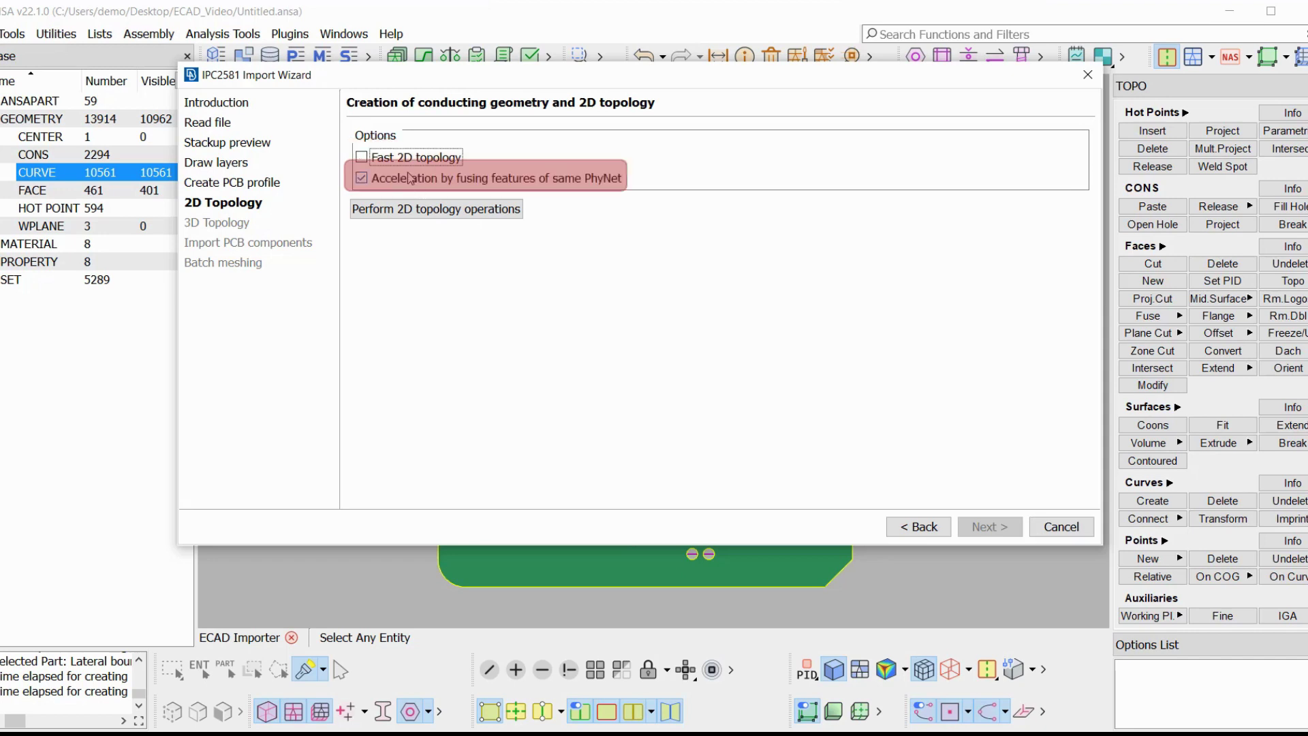
click(418, 181)
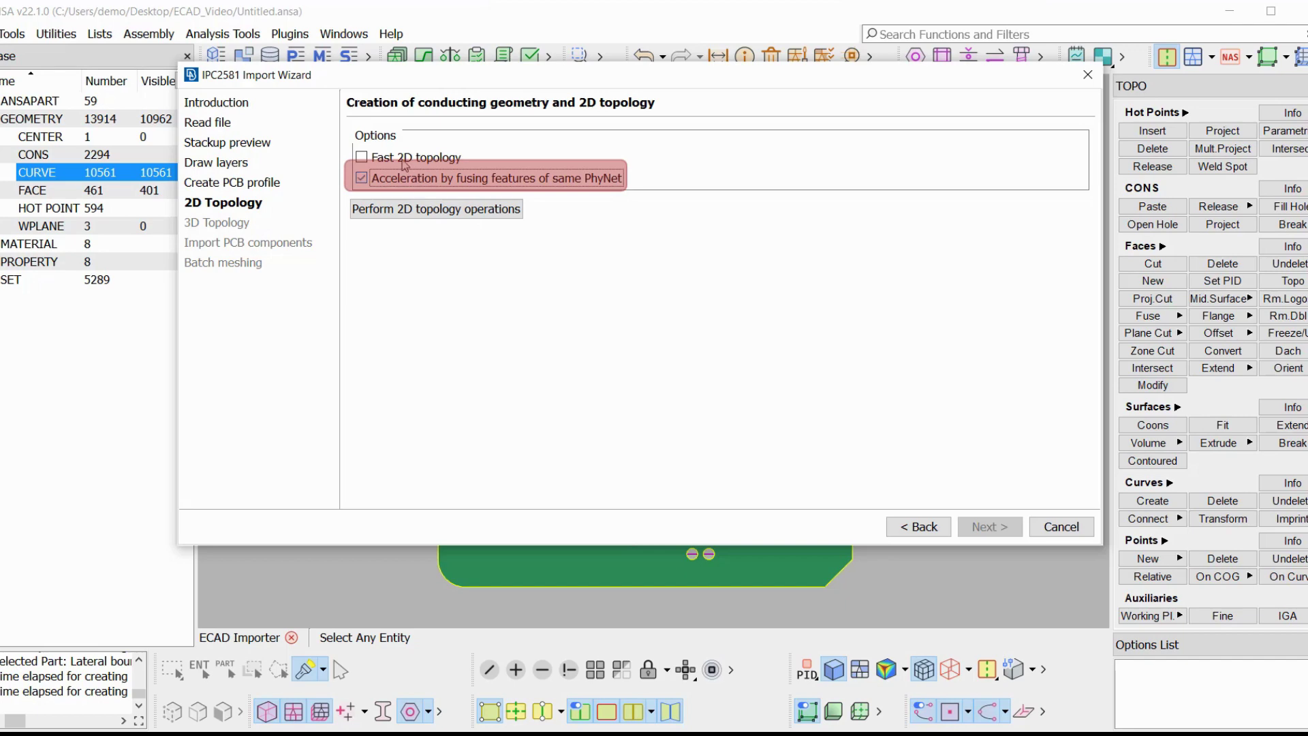
click(403, 159)
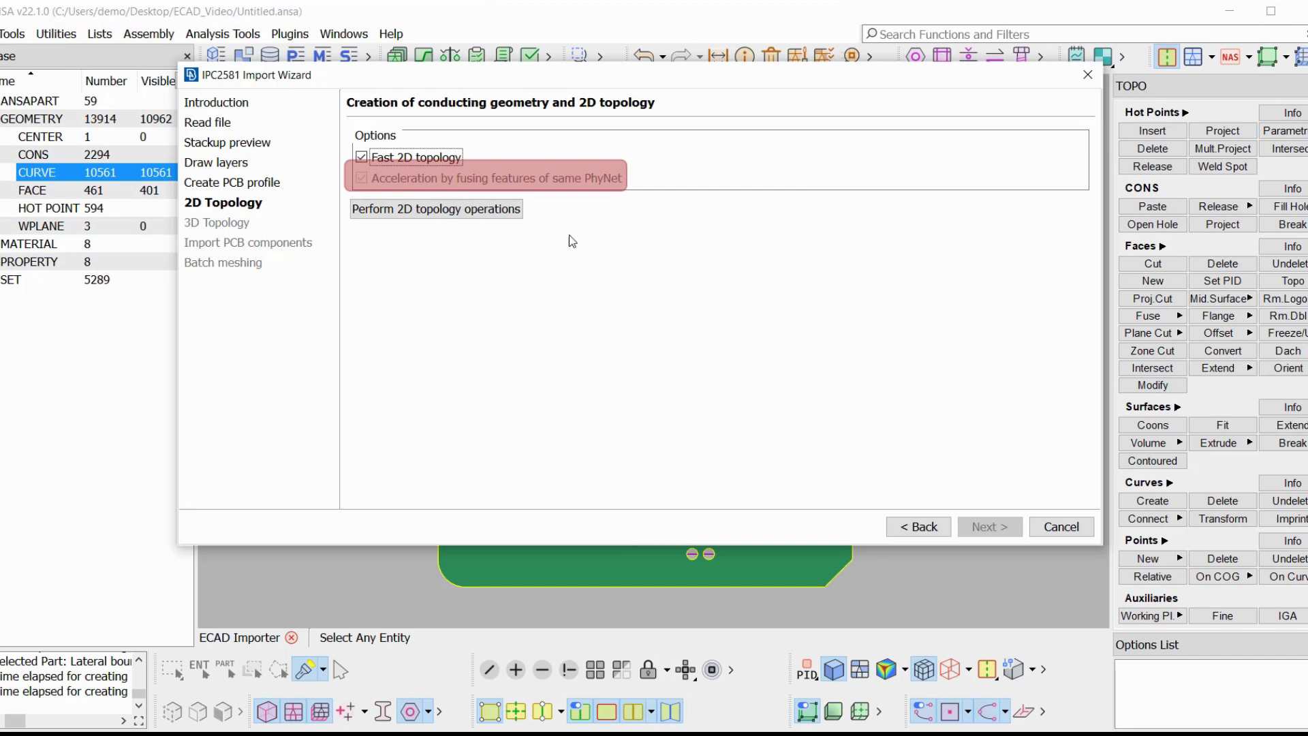
click(435, 208)
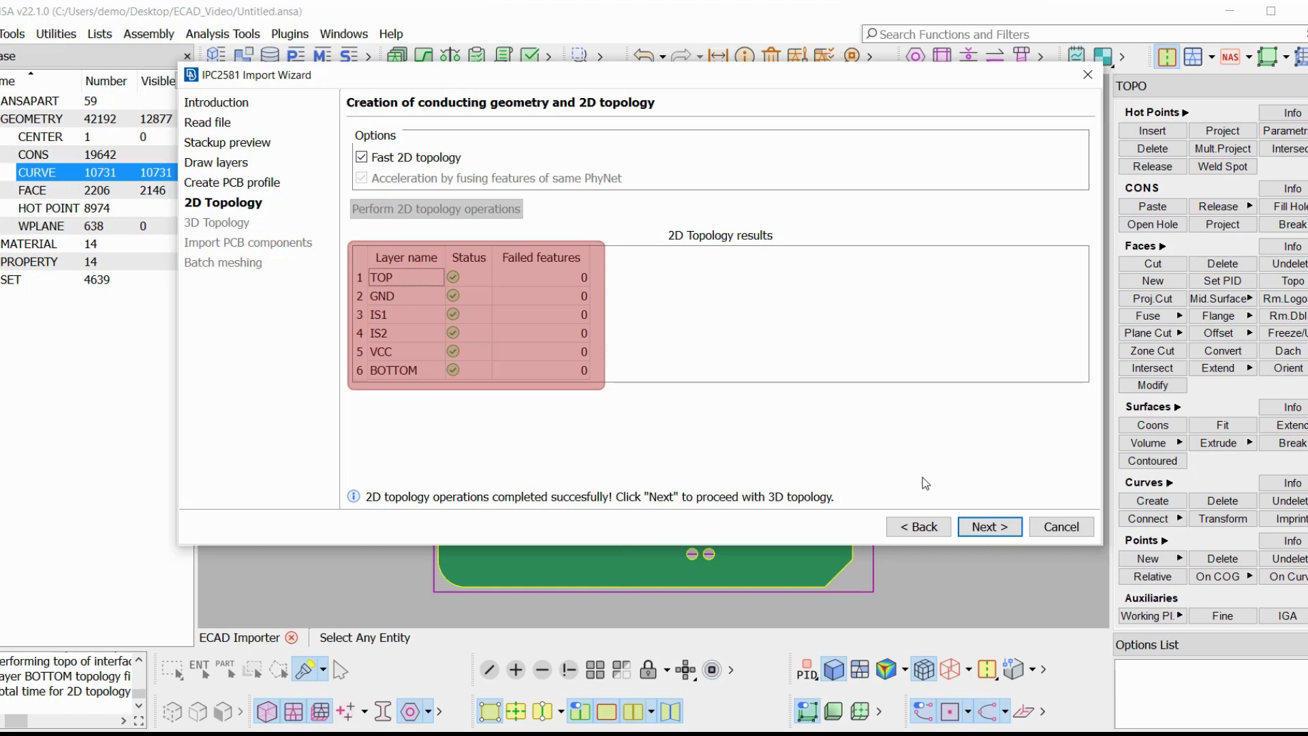
On the 3D Topology page, drill the board and place vias, then inspect the result.
click(989, 527)
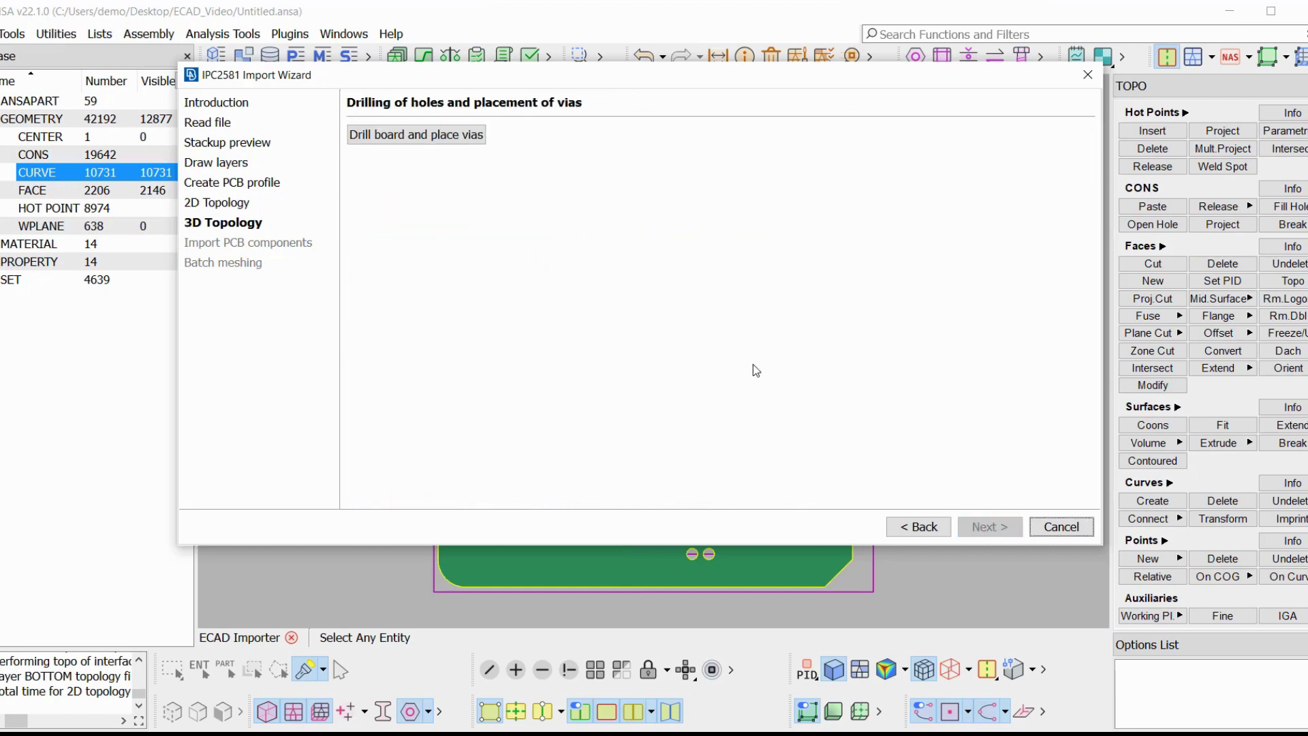
click(417, 135)
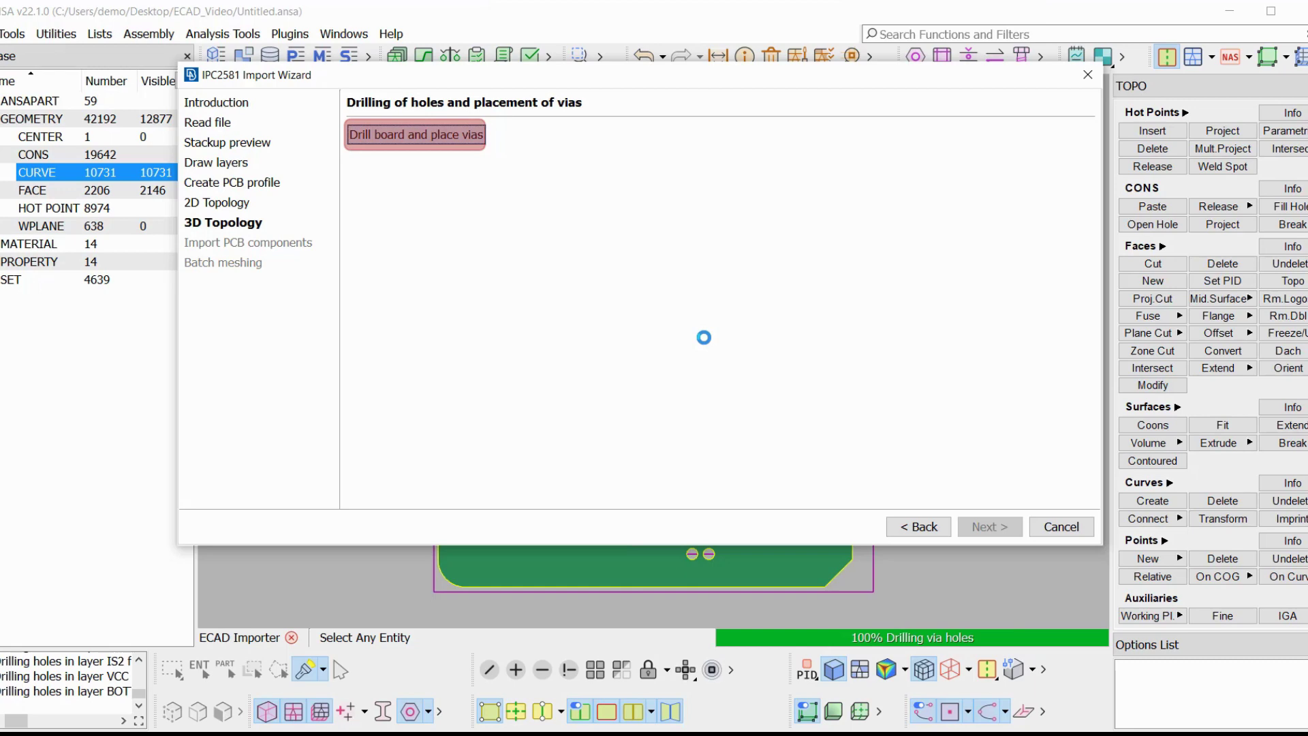
double_click(720, 71)
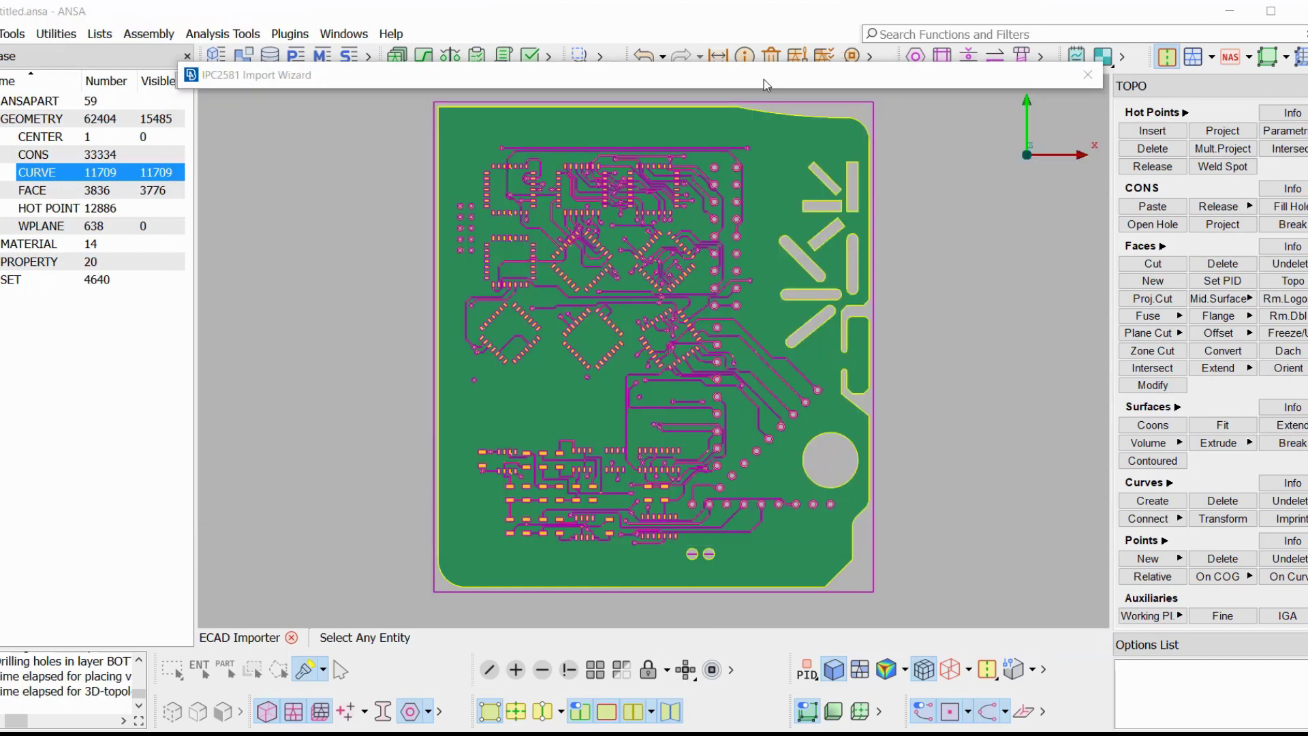
double_click(720, 71)
On the component packages page, set ELECTROMECH thickness to 5 and standoff to 0.2.
click(990, 527)
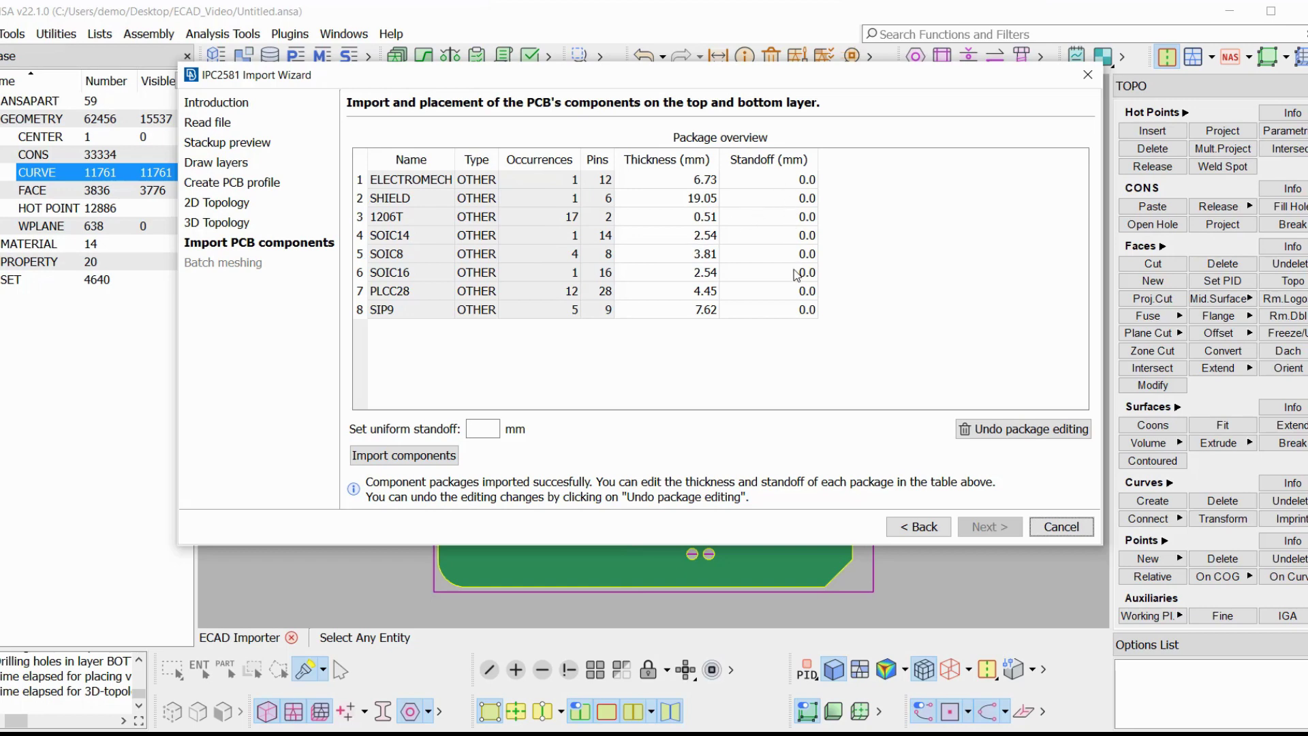
double_click(688, 179)
text(5)
double_click(801, 180)
text(0.)
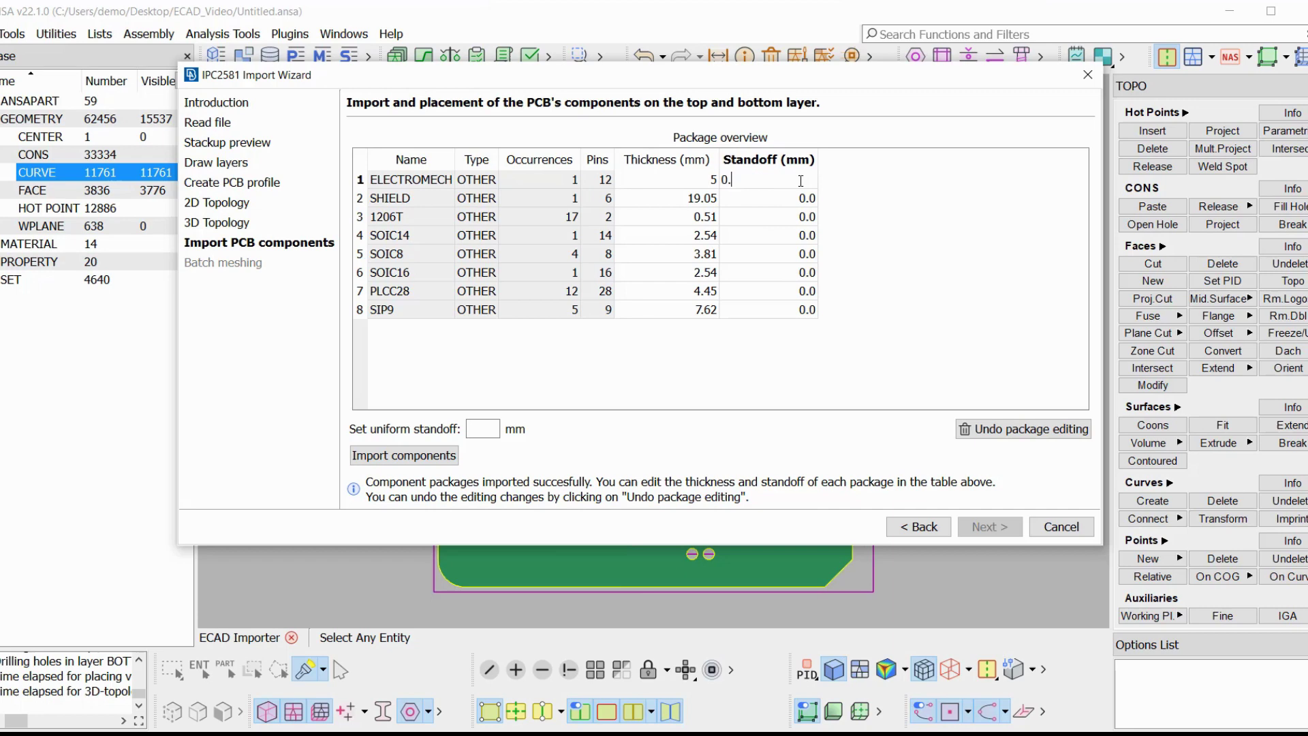
text(2)
key(Return)
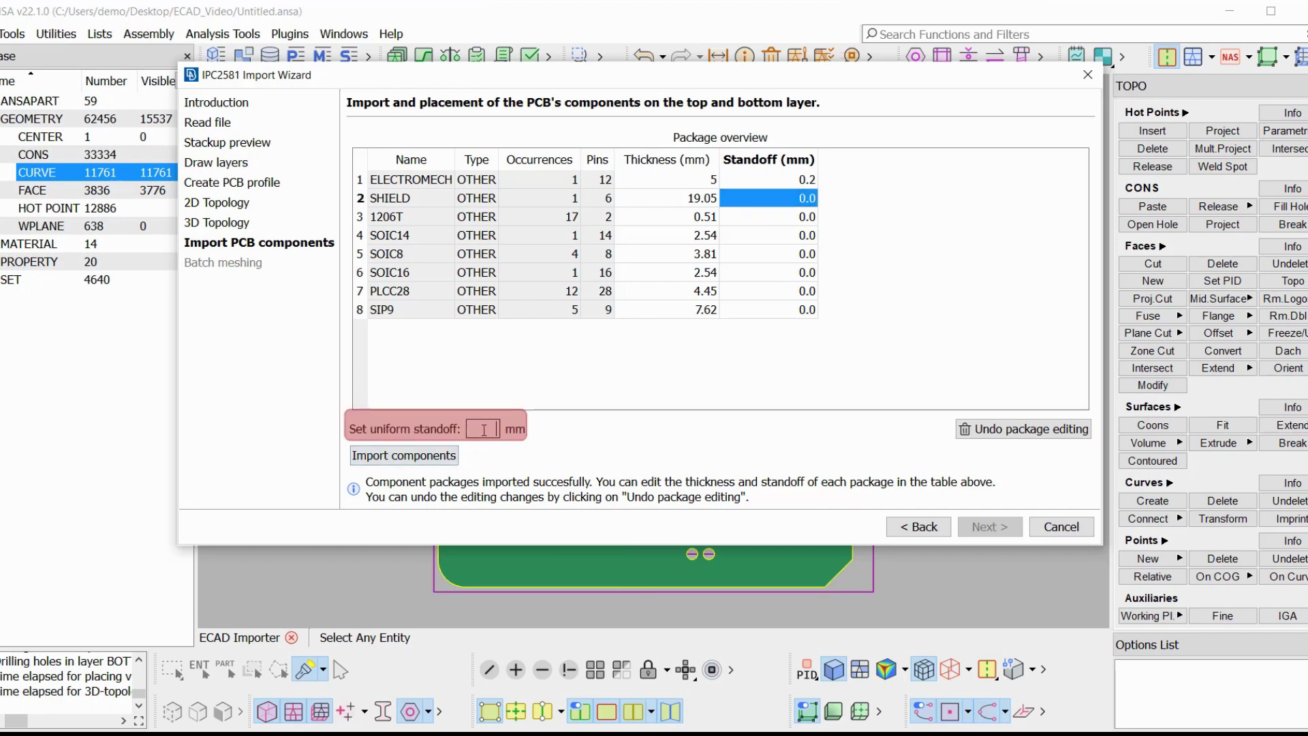
Enter a 0.1 uniform standoff, undo the package edits, and import the components.
click(484, 430)
text(0.1)
click(1023, 429)
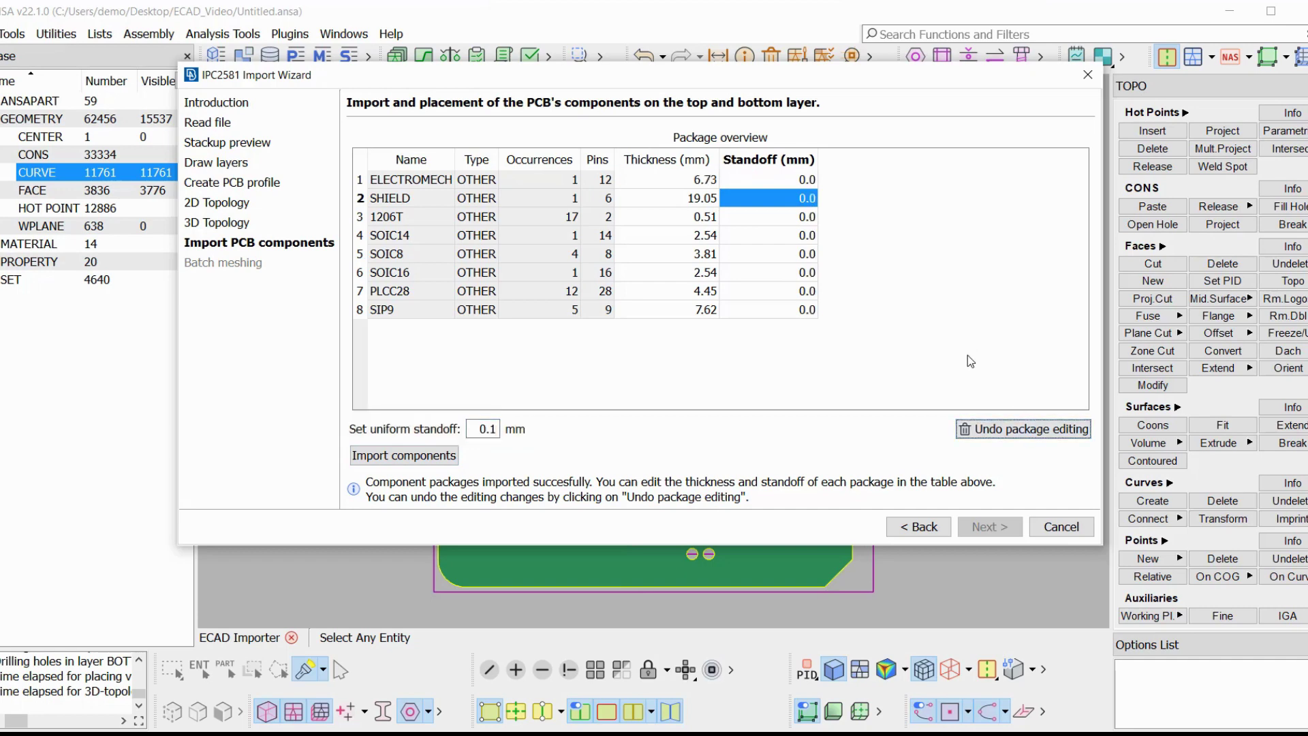
click(414, 458)
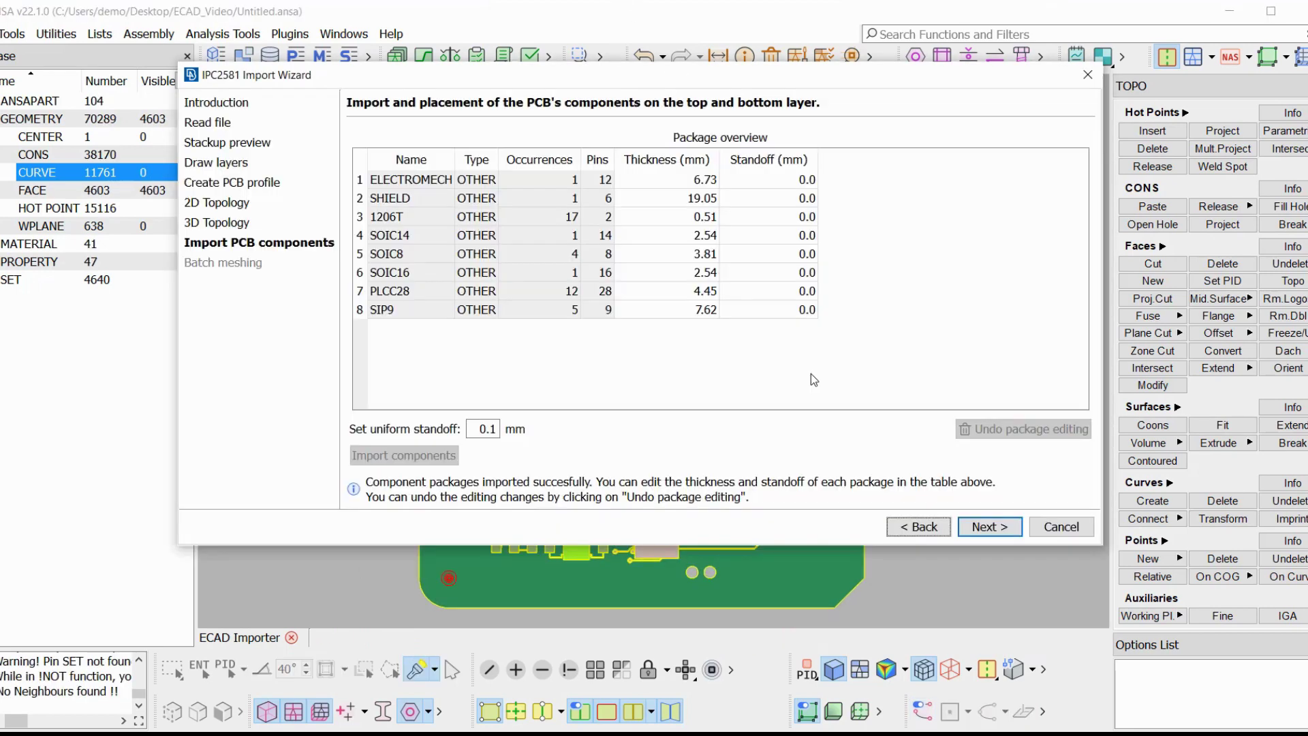
Pass the Batch meshing page and finish the IPC2581 Import Wizard.
click(991, 526)
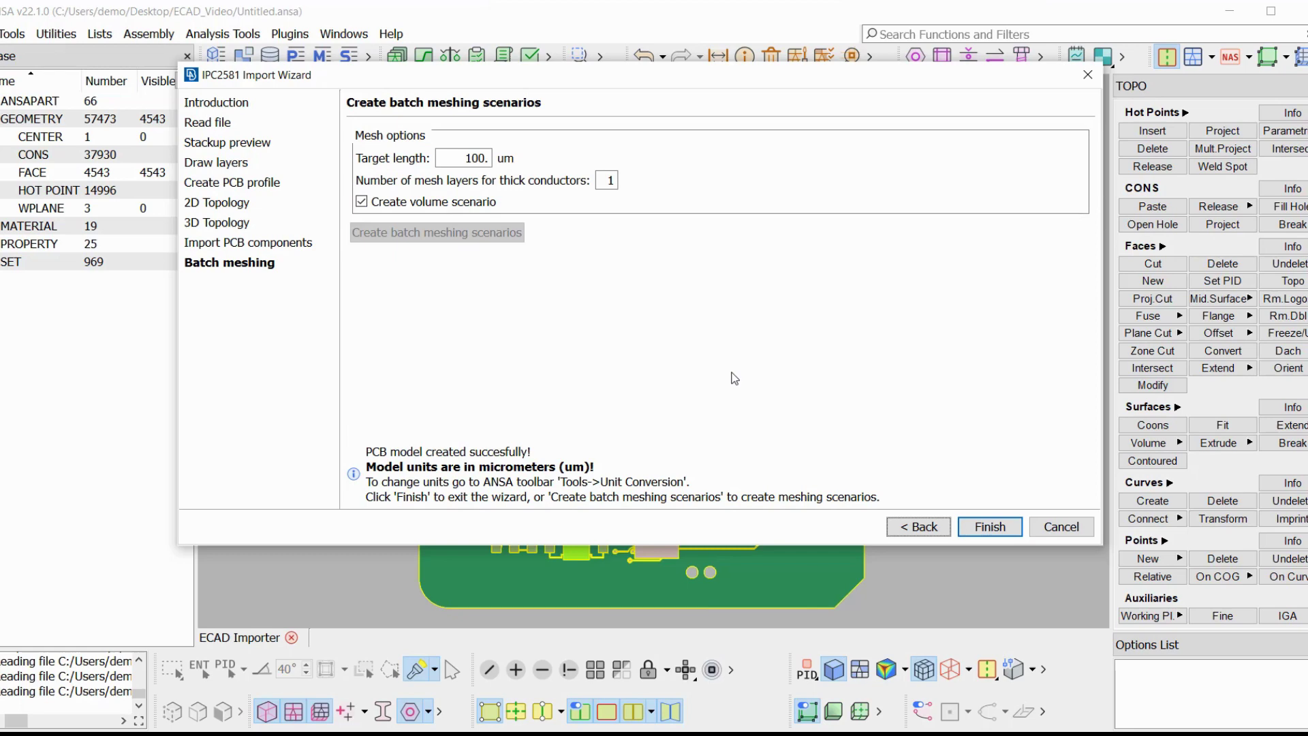
click(989, 526)
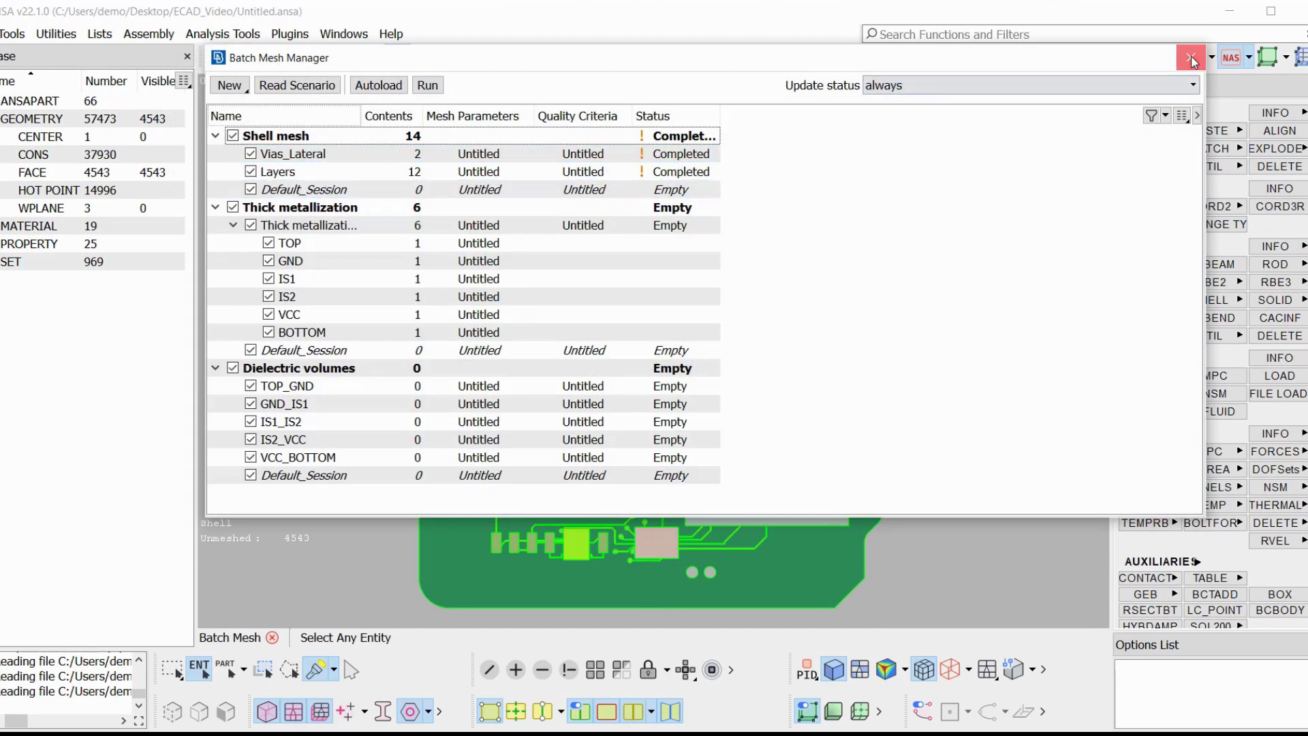
Close Batch Mesh Manager, isolate the connector, square component and yellow bar, and rotate to view them in 3D.
click(1191, 58)
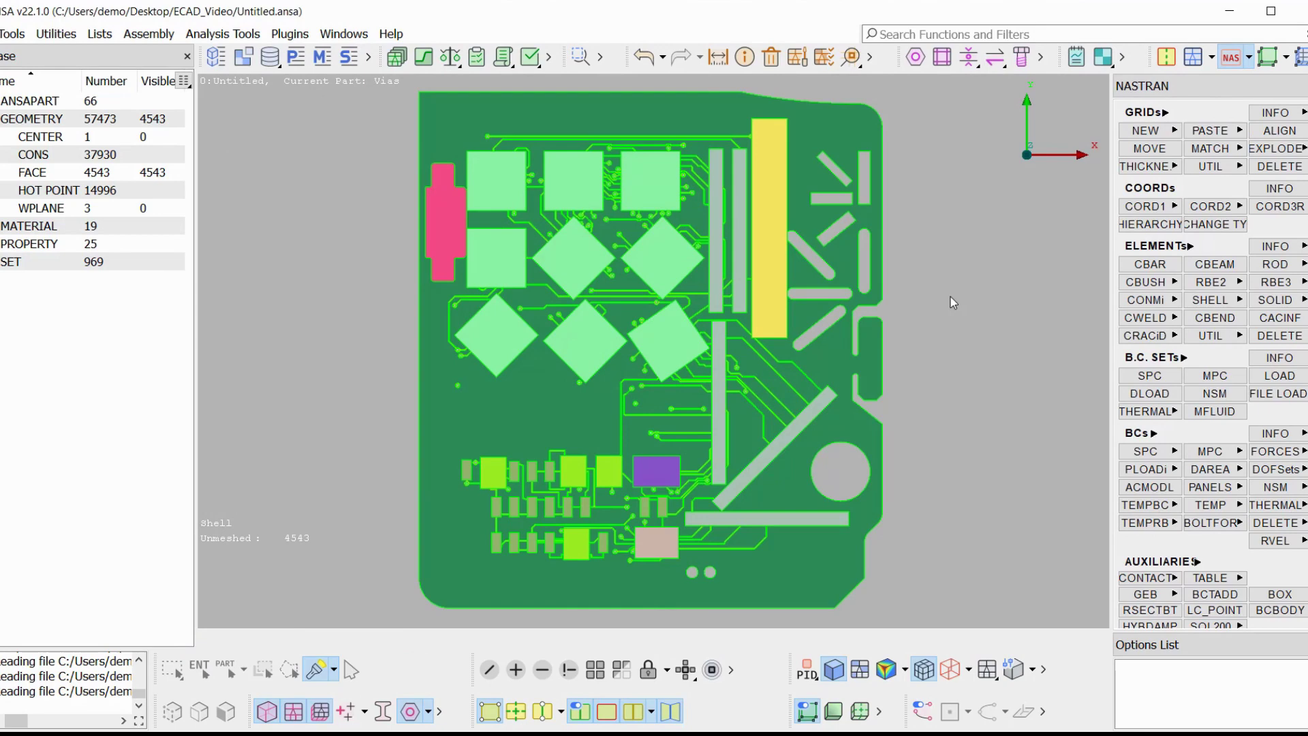
click(227, 668)
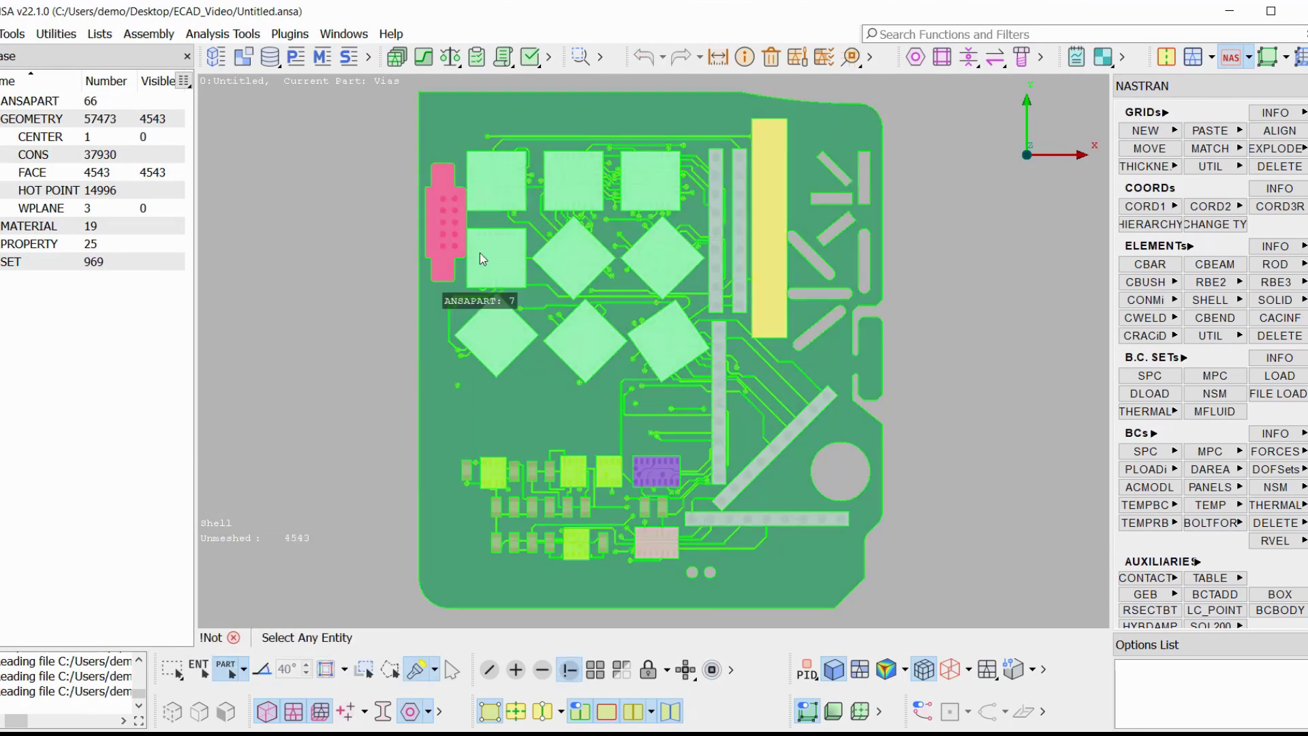
click(504, 179)
click(443, 218)
click(769, 231)
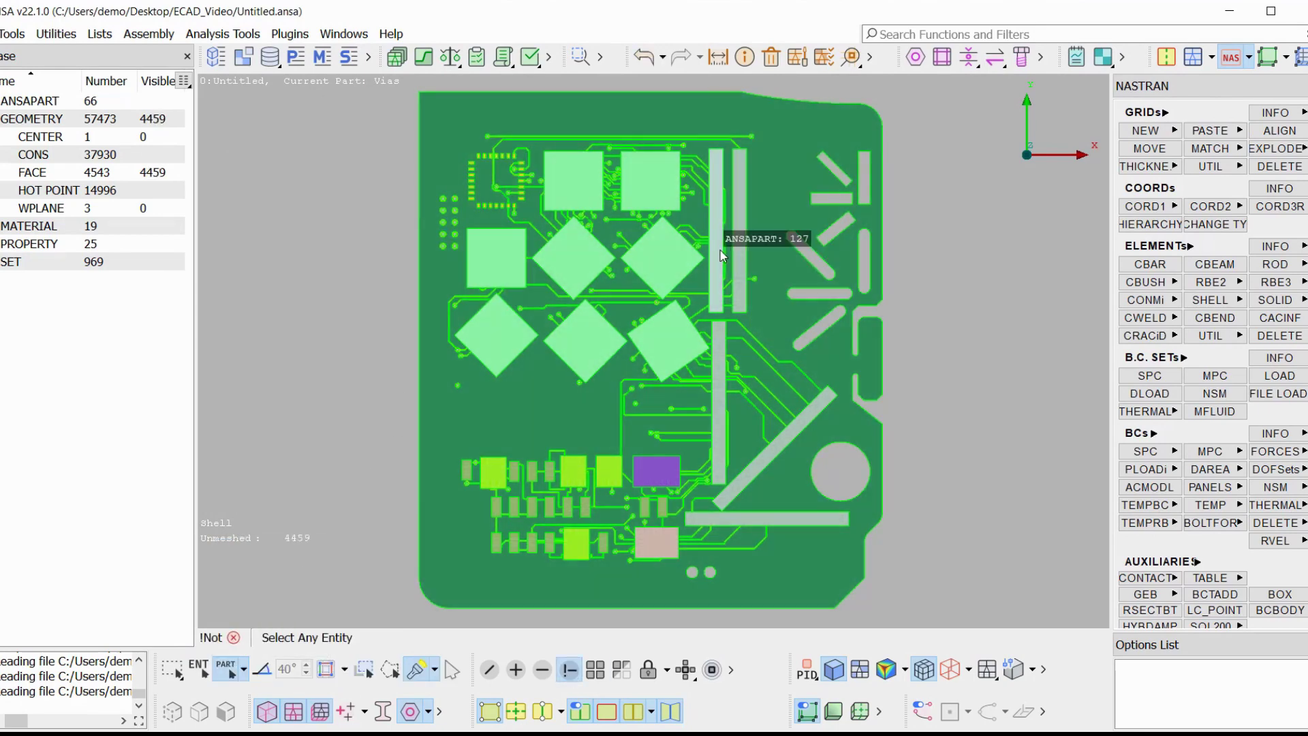
click(722, 256)
middle_click(722, 256)
ctrl+drag(722, 255, 1093, 220)
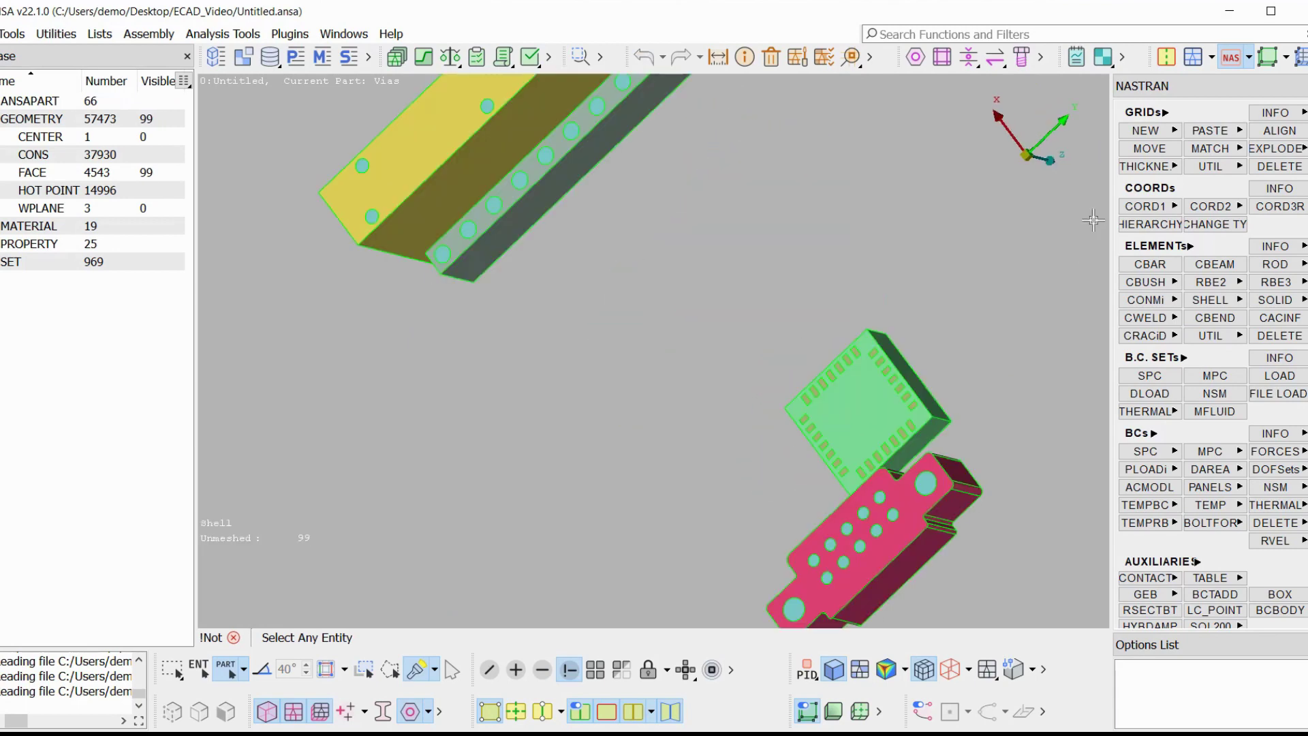
In TOPO, add the chip components back to the display and open the Properties list.
click(1166, 57)
scroll(874, 515, up, 3)
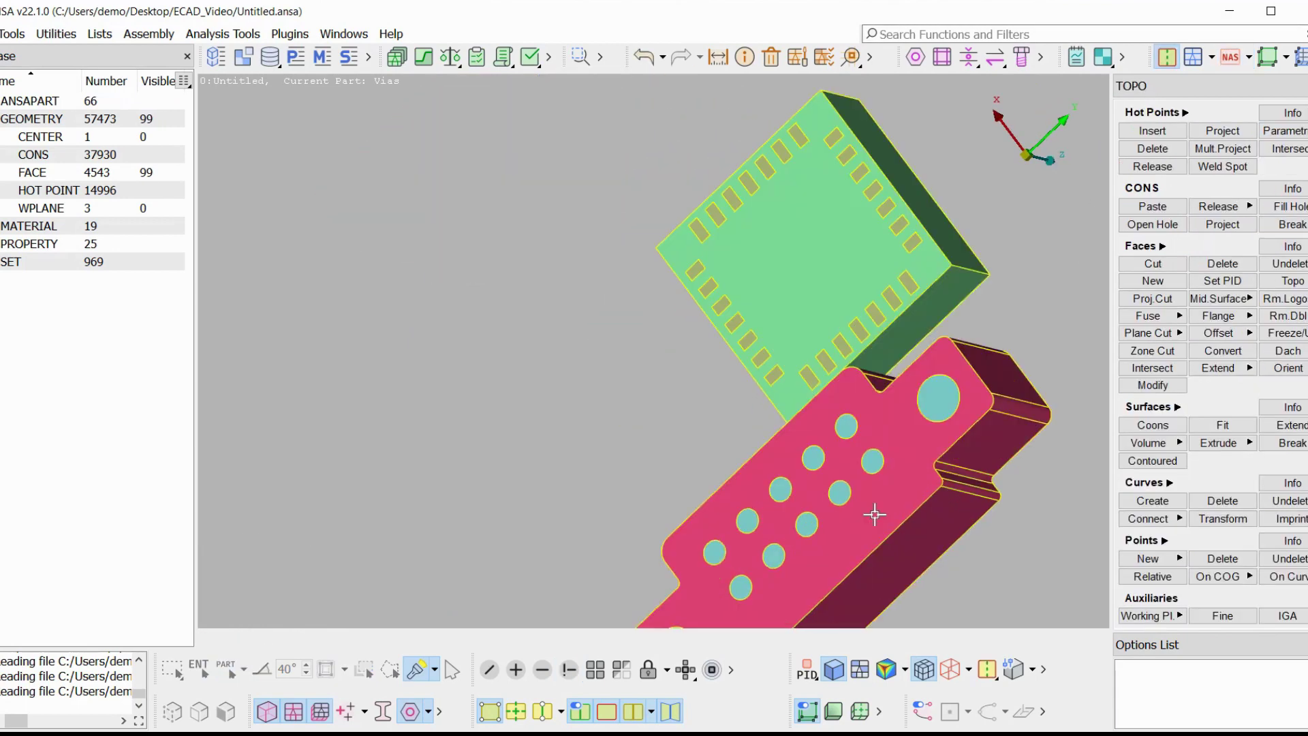
scroll(874, 515, down, 3)
key(plus)
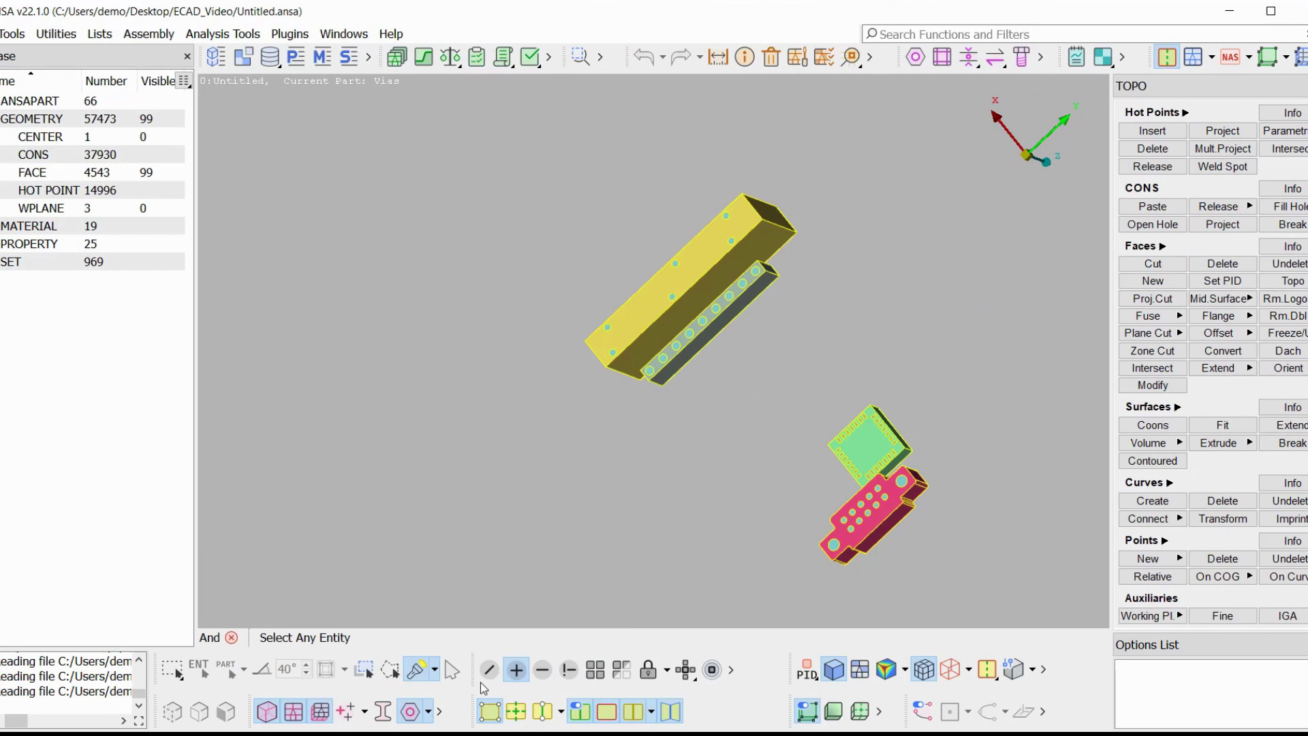
click(868, 443)
key(p)
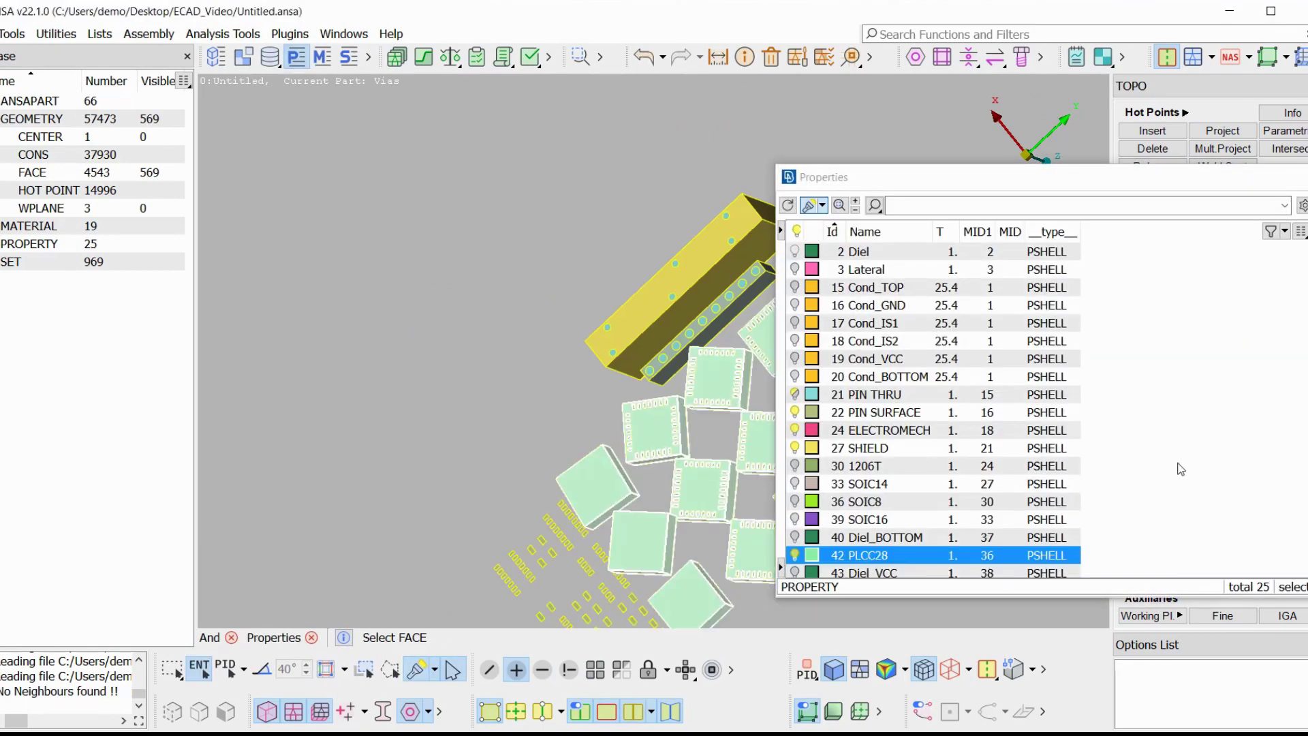
Show only the PIN THRU vias together with all their neighbouring solids.
click(1181, 469)
click(922, 395)
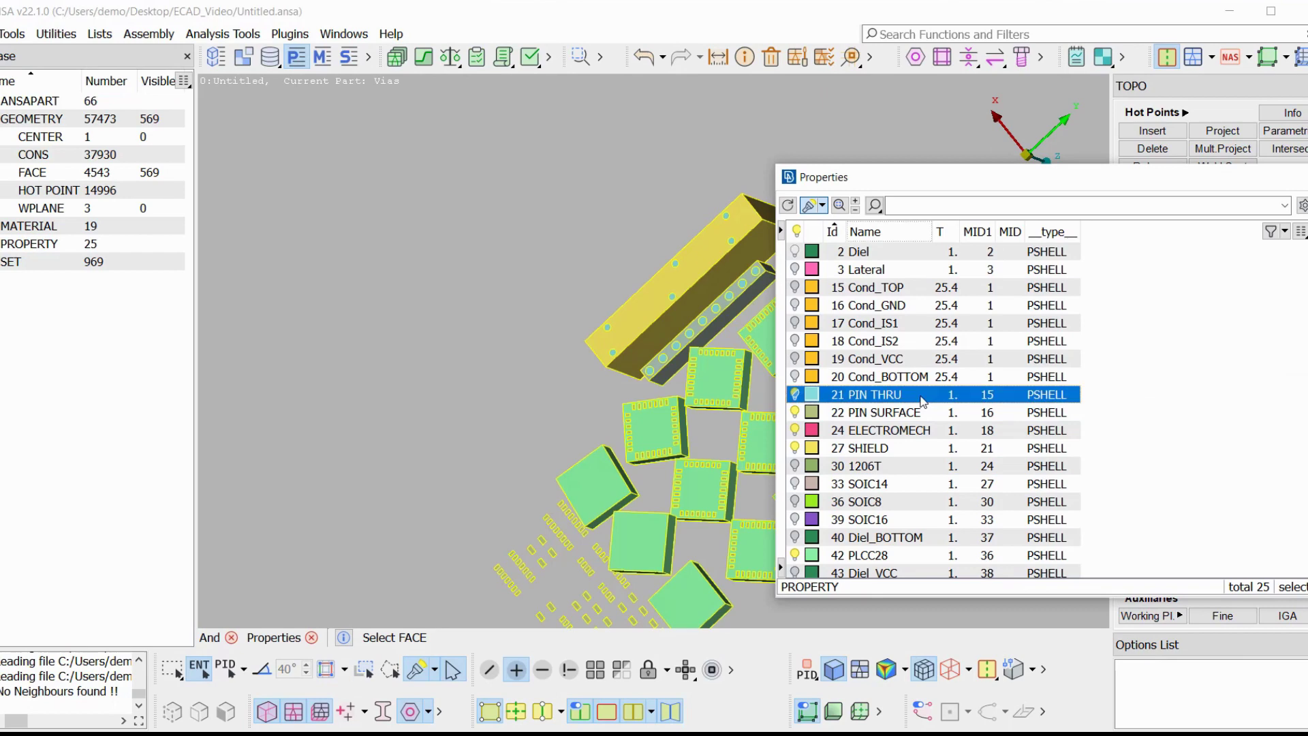
right_click(923, 399)
click(987, 443)
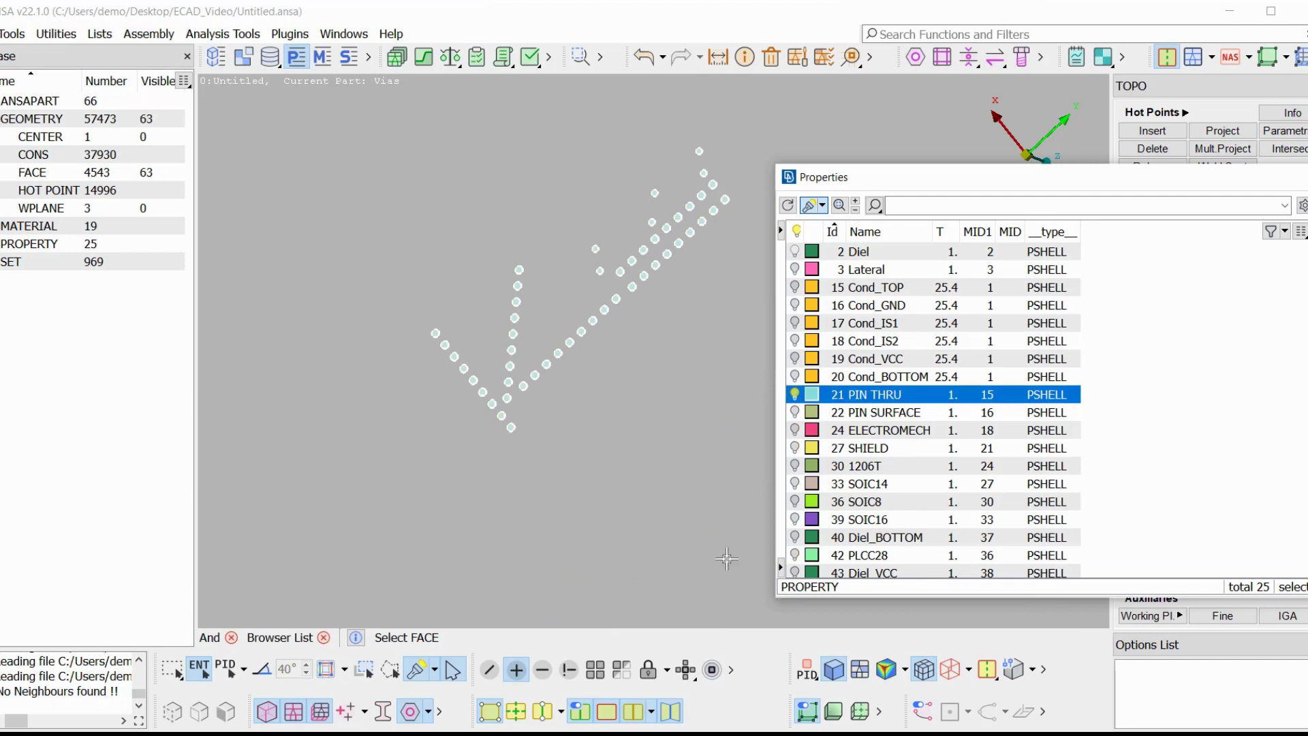
click(686, 669)
click(718, 709)
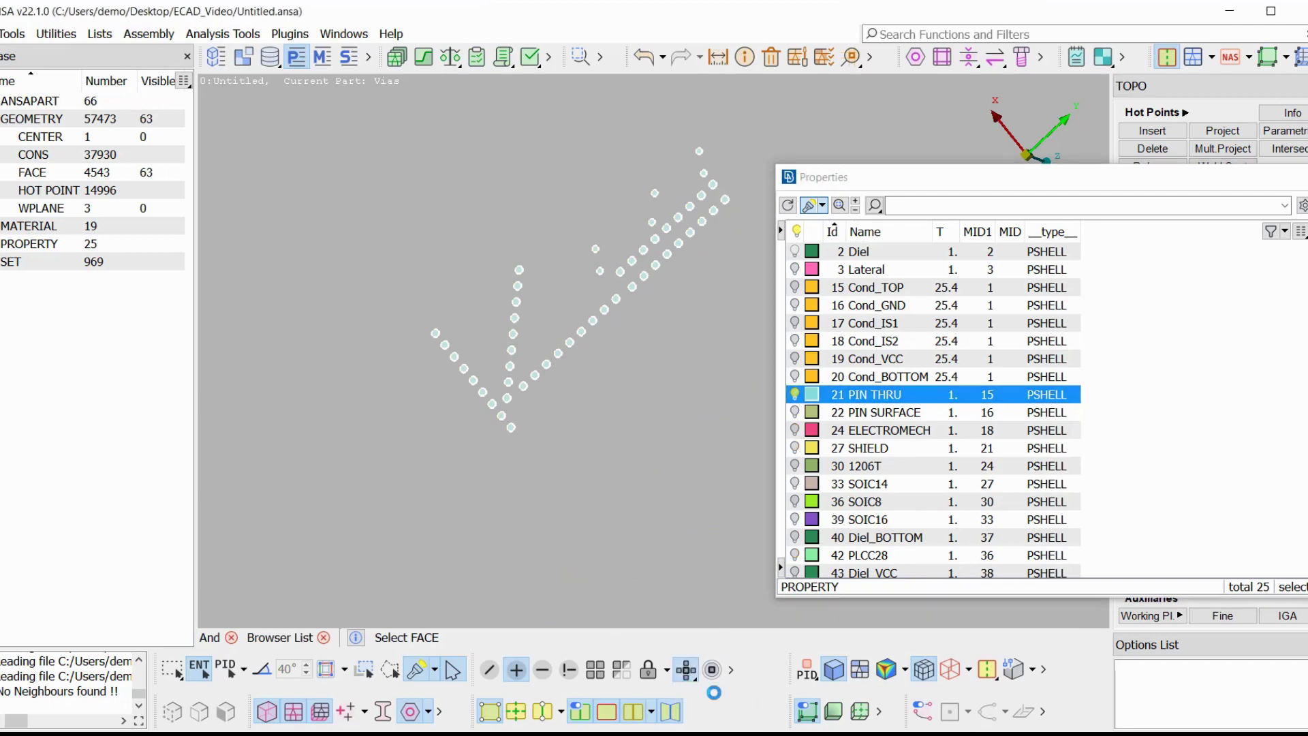
Show only the PIN SURFACE pads with all their neighbouring solids.
click(888, 413)
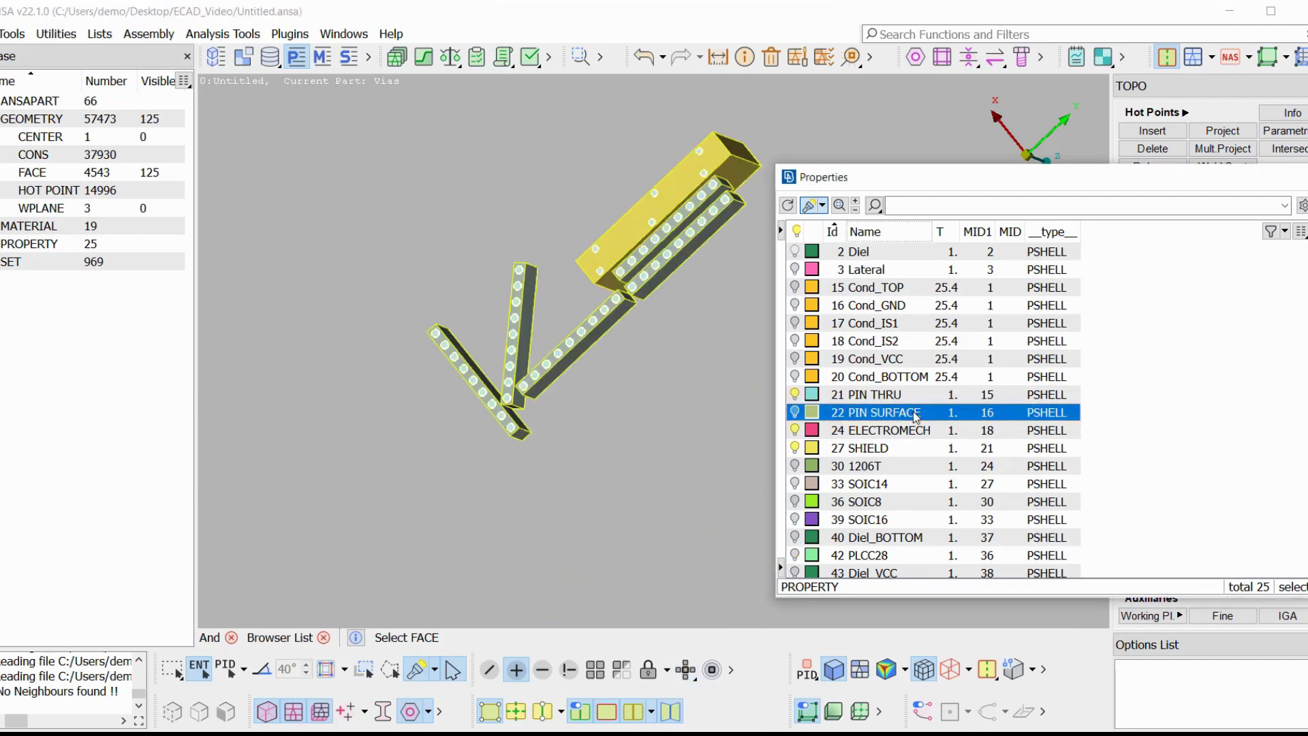
right_click(916, 412)
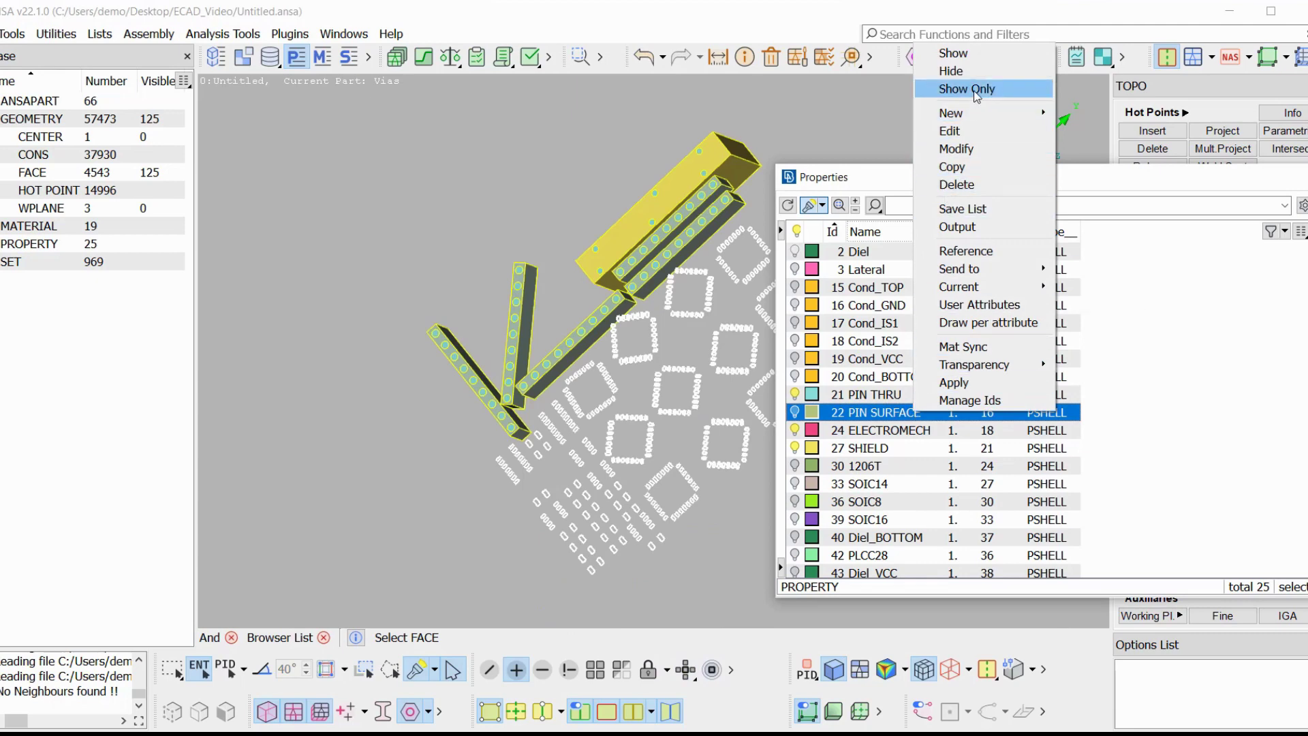
click(953, 89)
click(686, 670)
click(707, 711)
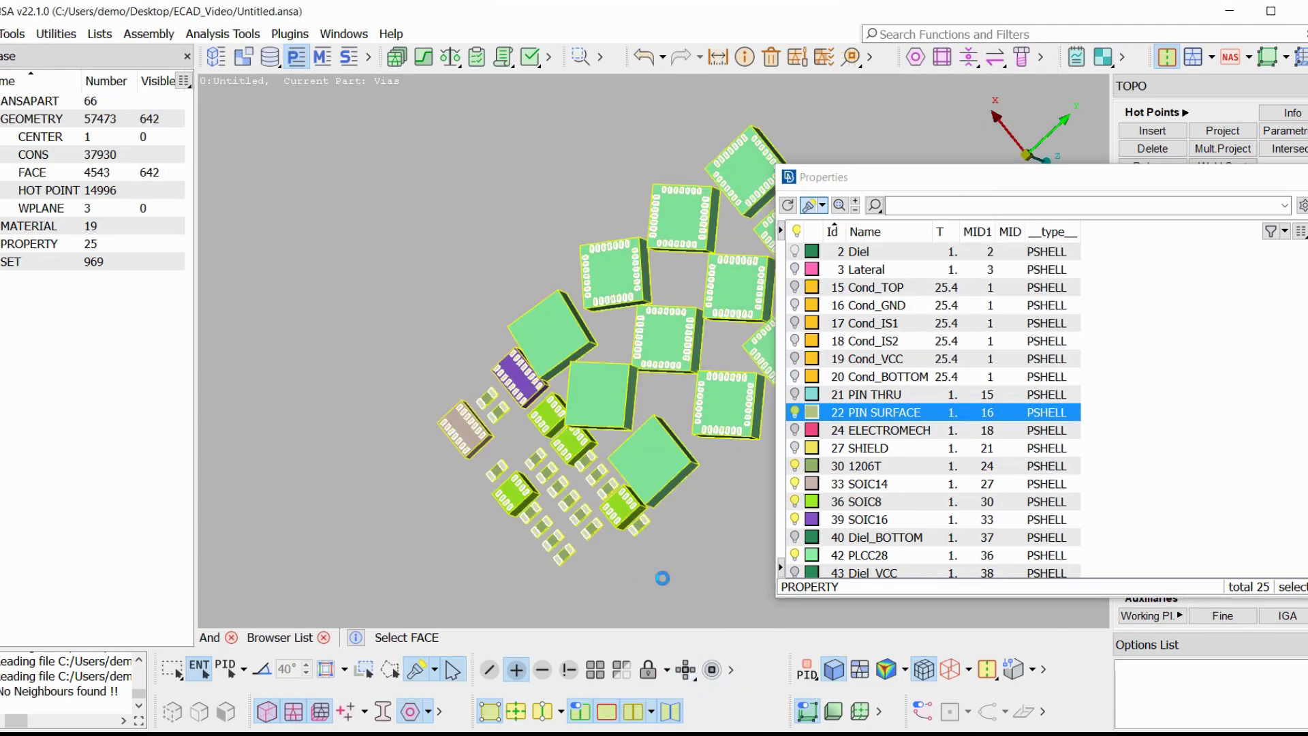
Show only the PEC property's vias, then clear the property selection.
scroll(906, 341, up, 1)
click(910, 252)
right_click(910, 252)
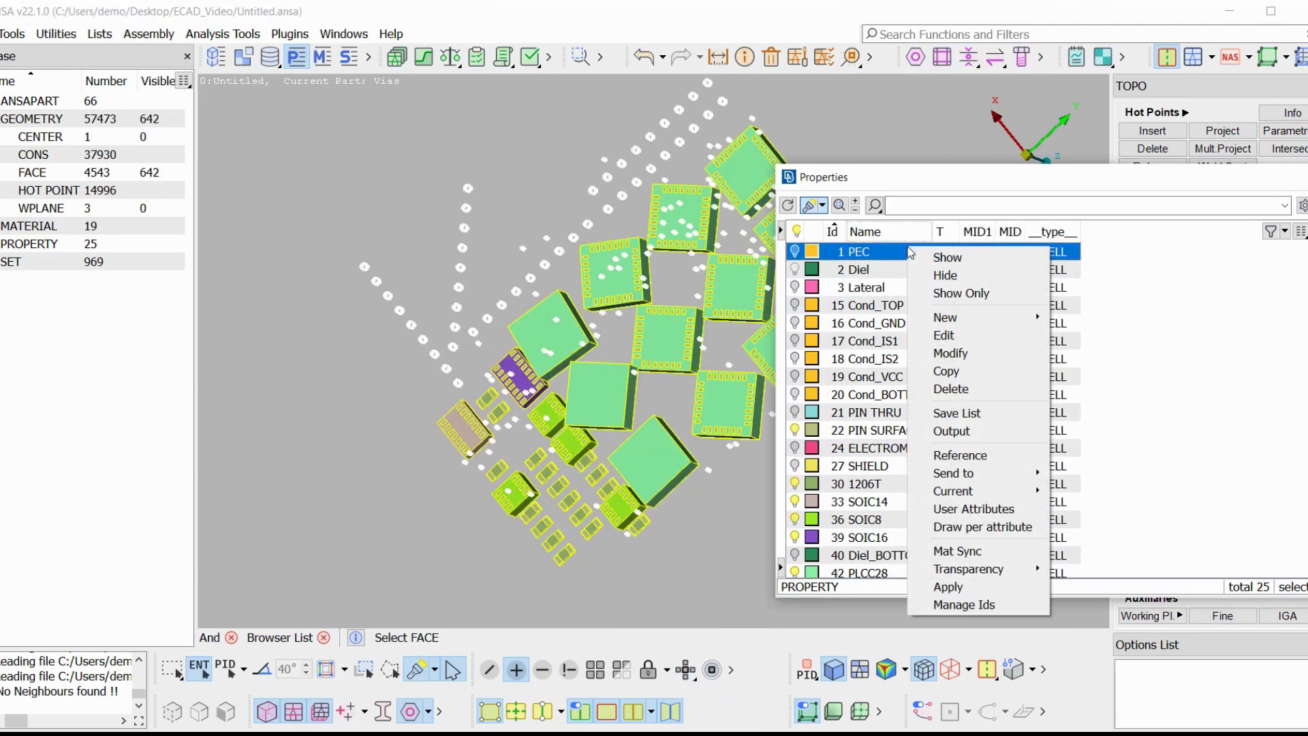
click(939, 291)
scroll(647, 395, up, 5)
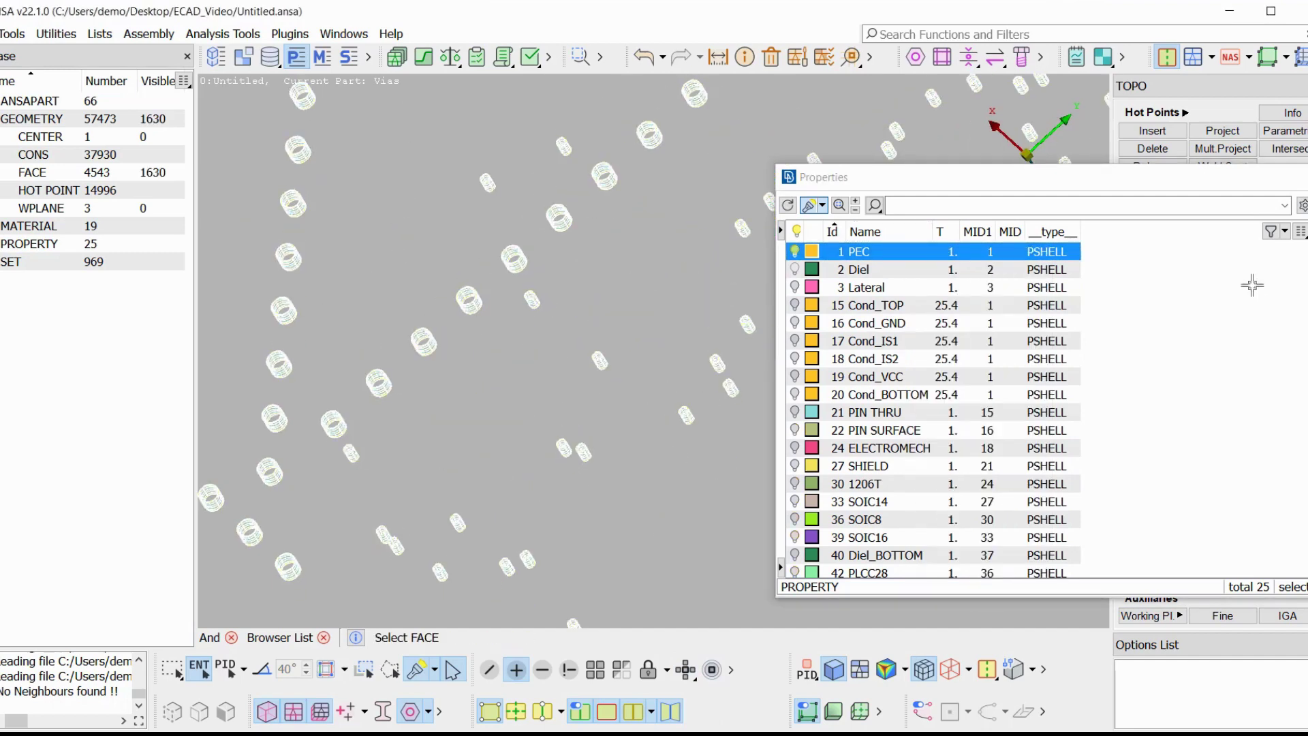
click(1235, 308)
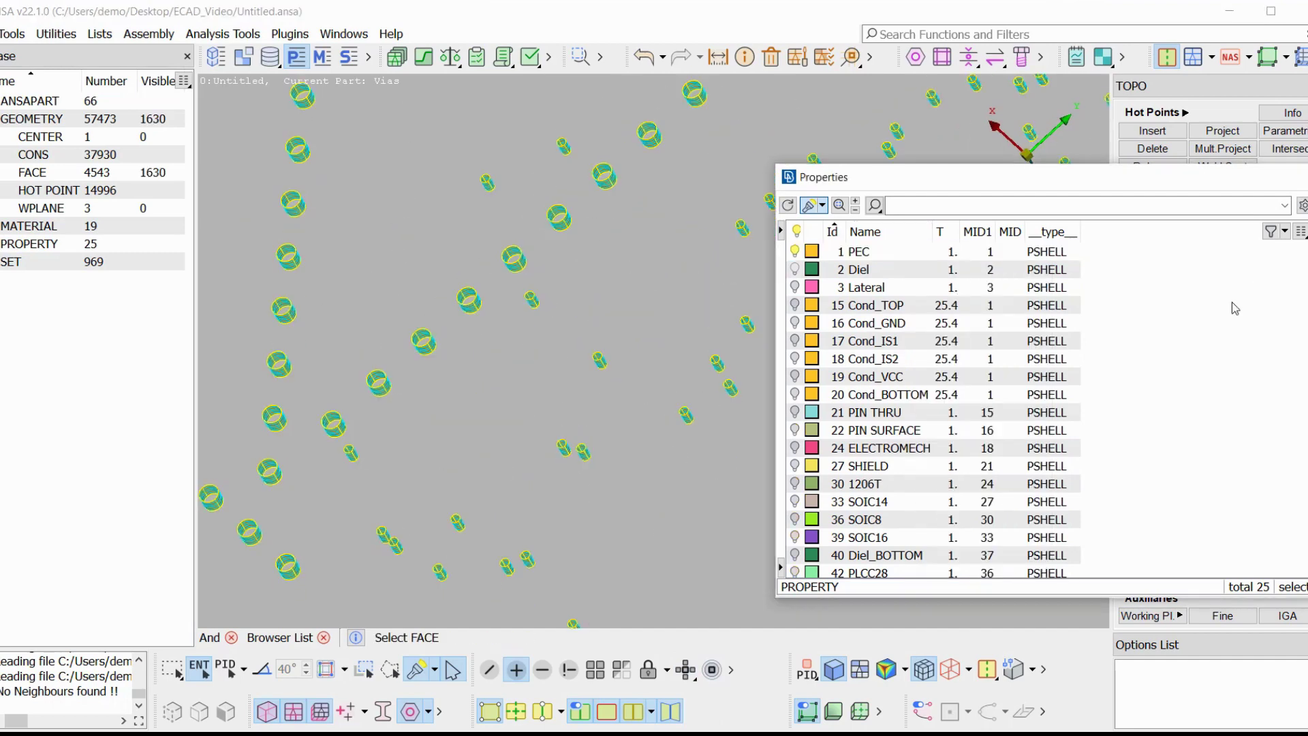
Filter the properties by 'diel' and show only the dielectric layers.
click(874, 205)
click(918, 204)
text(diel)
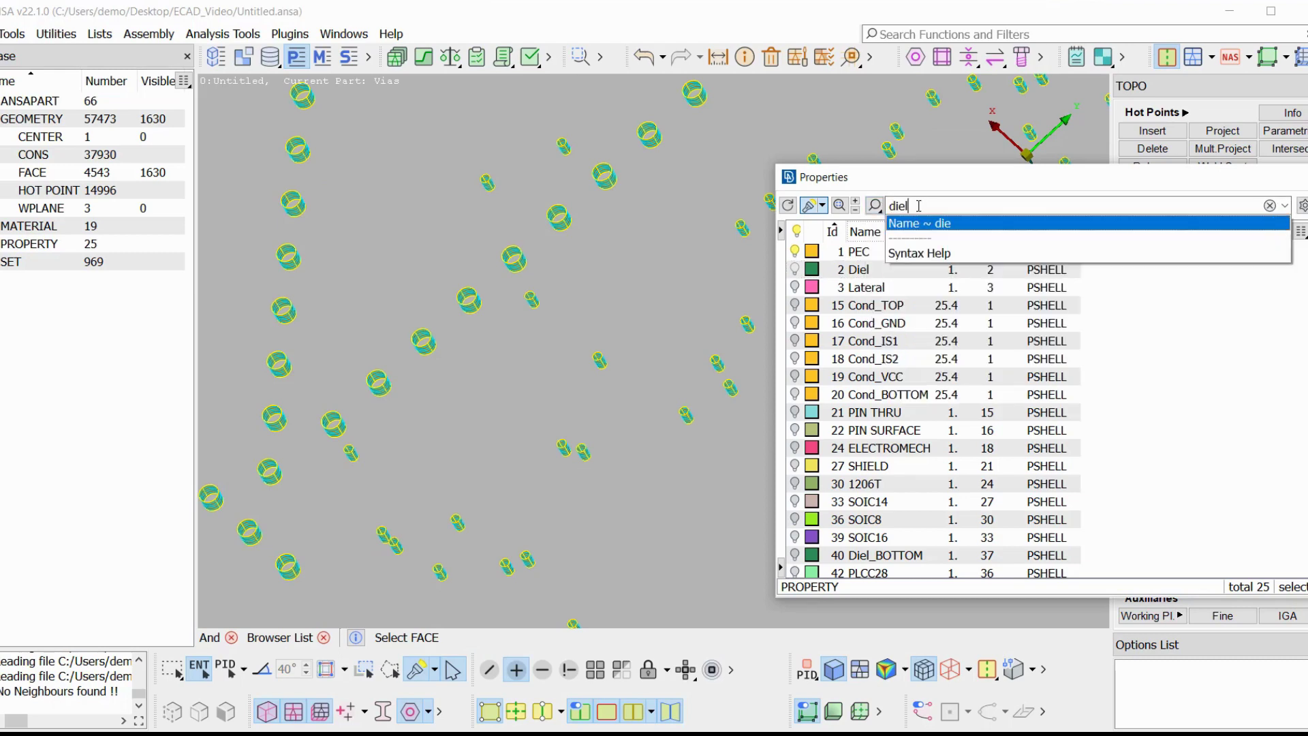
key(Return)
drag(878, 269, 879, 358)
right_click(858, 274)
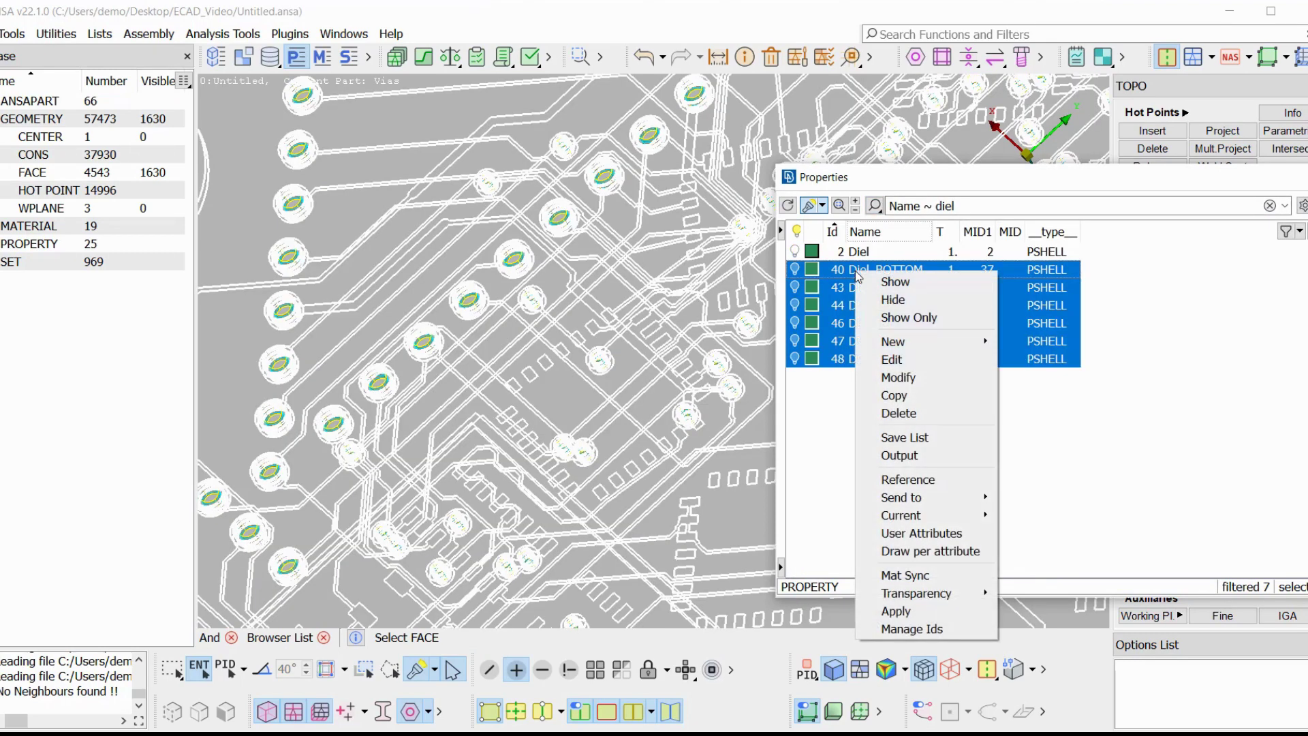
click(892, 317)
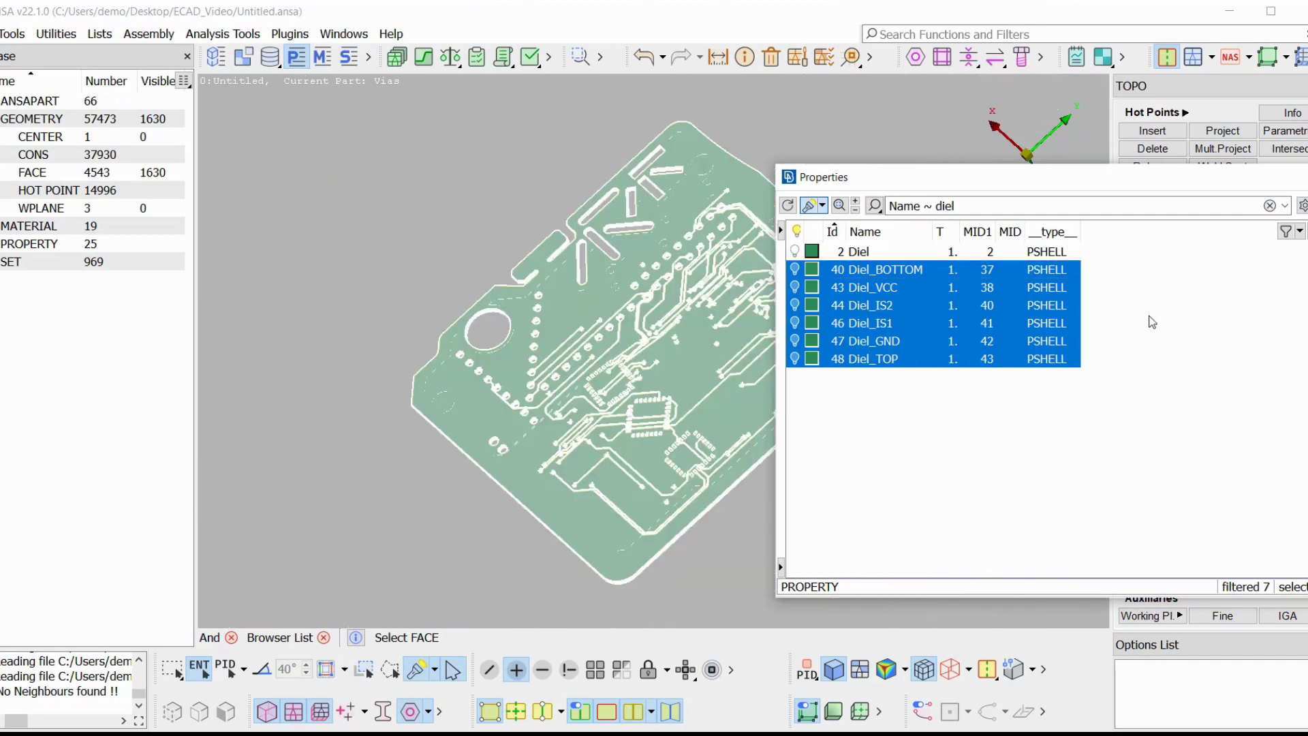
click(1152, 322)
Clear the filter, show only the Lateral outline, then only the SOIC14 package.
click(1269, 205)
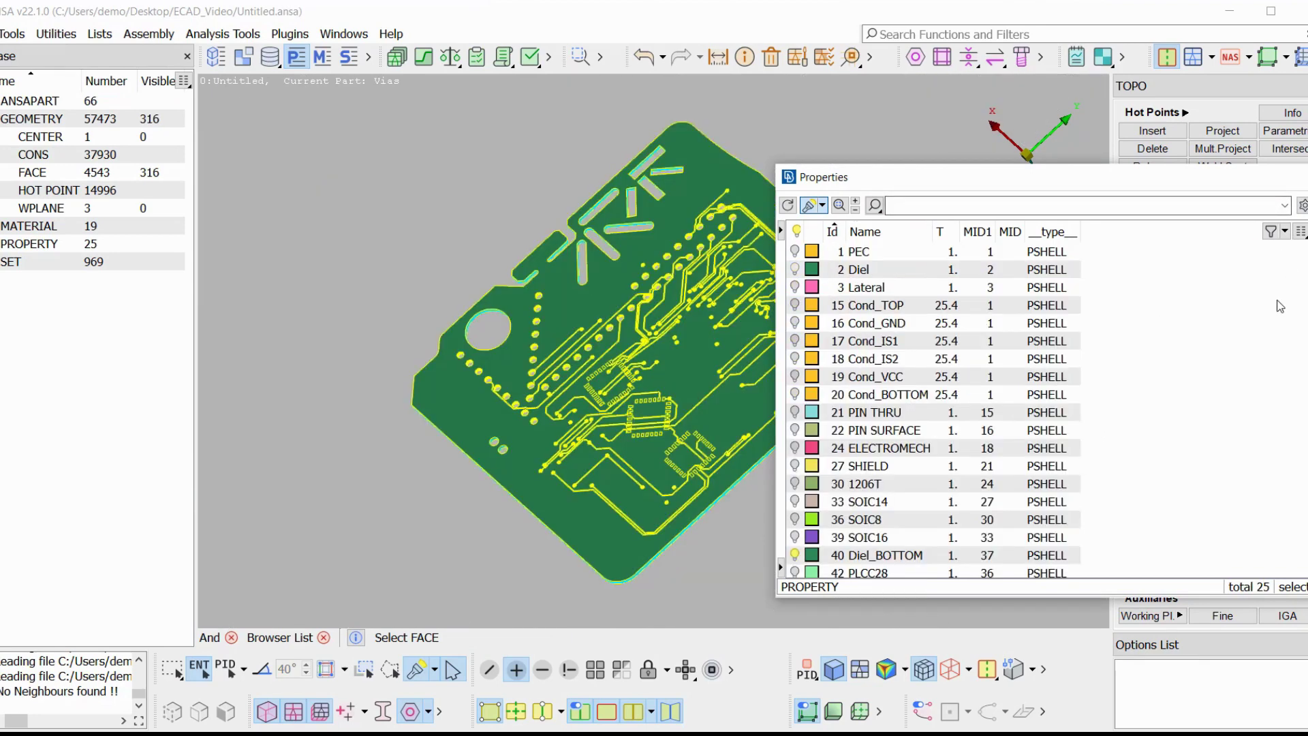
right_click(881, 287)
click(931, 331)
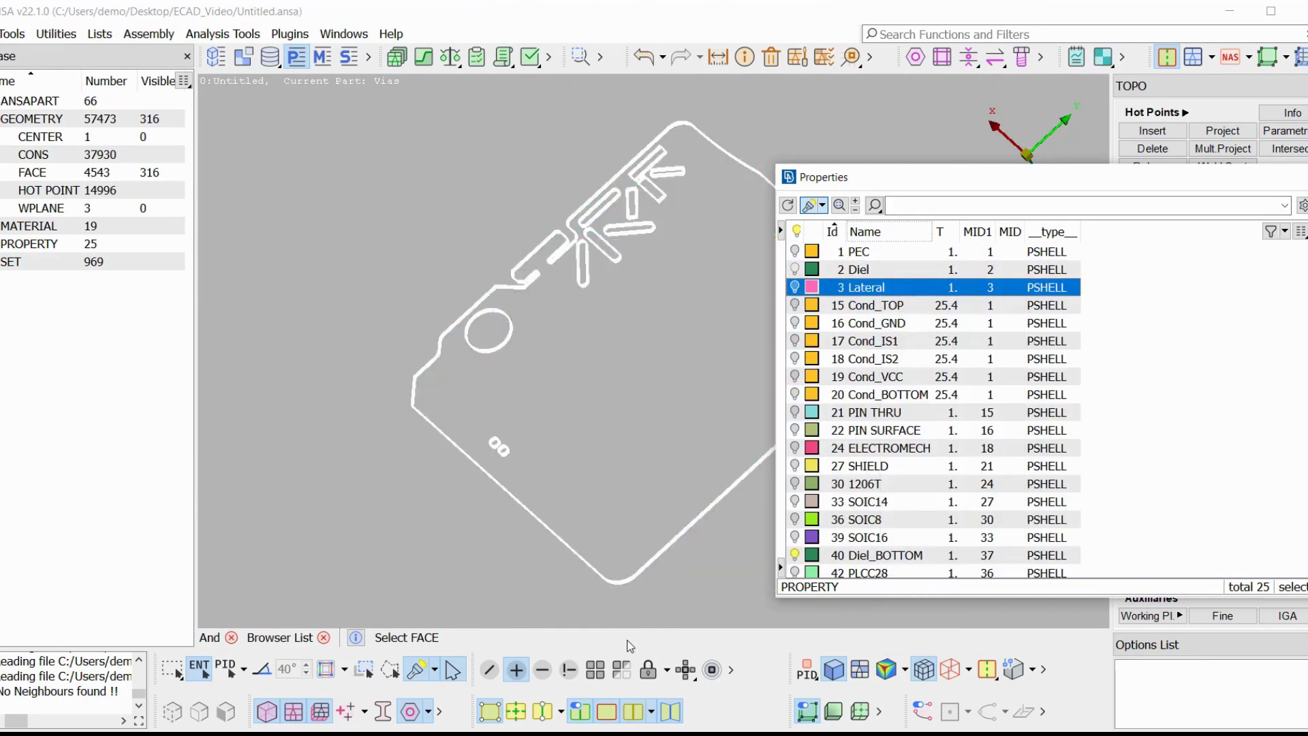
click(1245, 385)
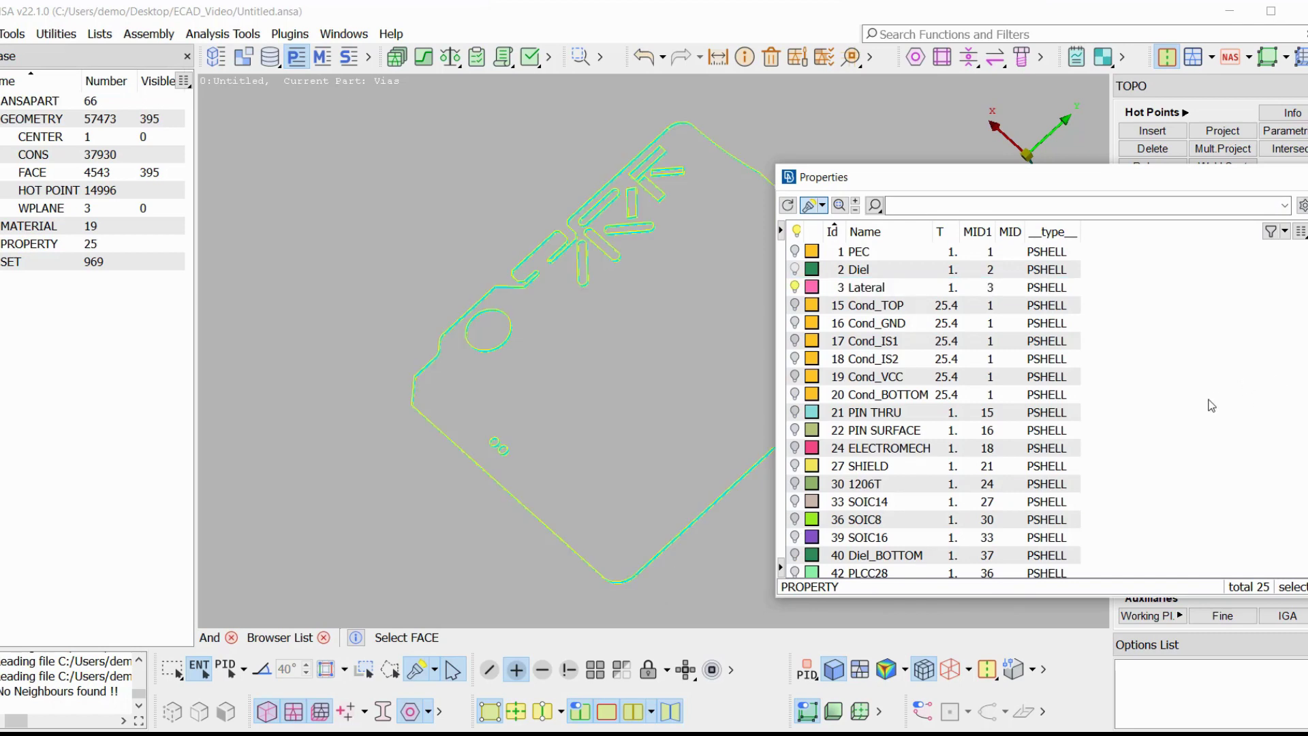
scroll(886, 409, down, 1)
right_click(878, 448)
click(928, 126)
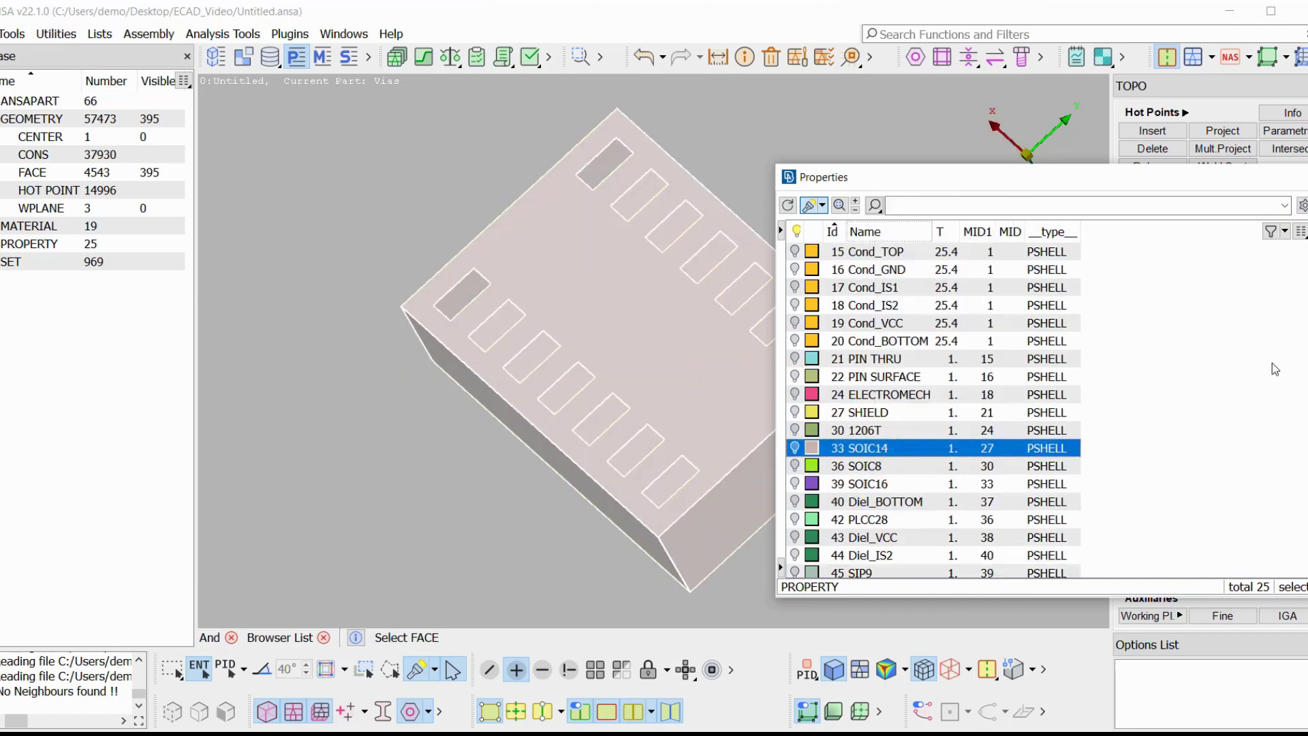
click(1270, 449)
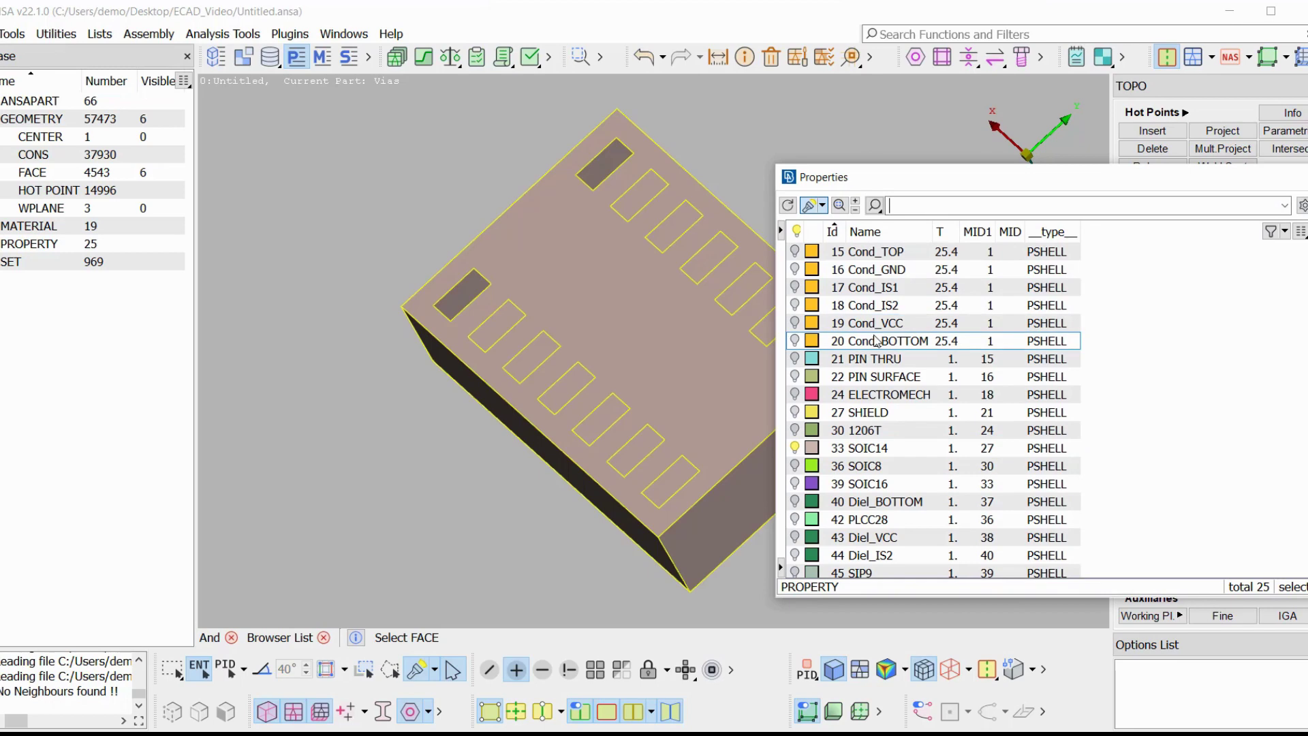
Select the six Cond conductor layer properties and close the properties list.
drag(878, 341, 864, 261)
scroll(879, 293, up, 1)
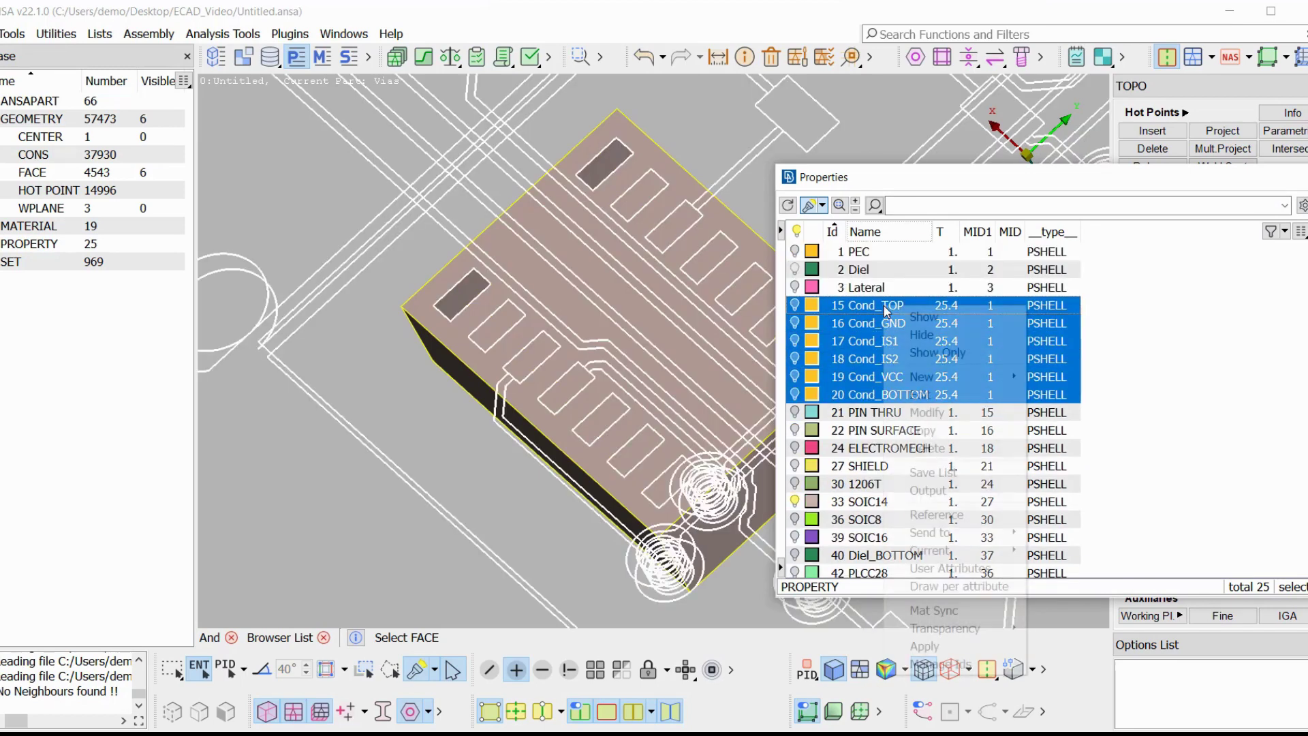
middle_click(1128, 439)
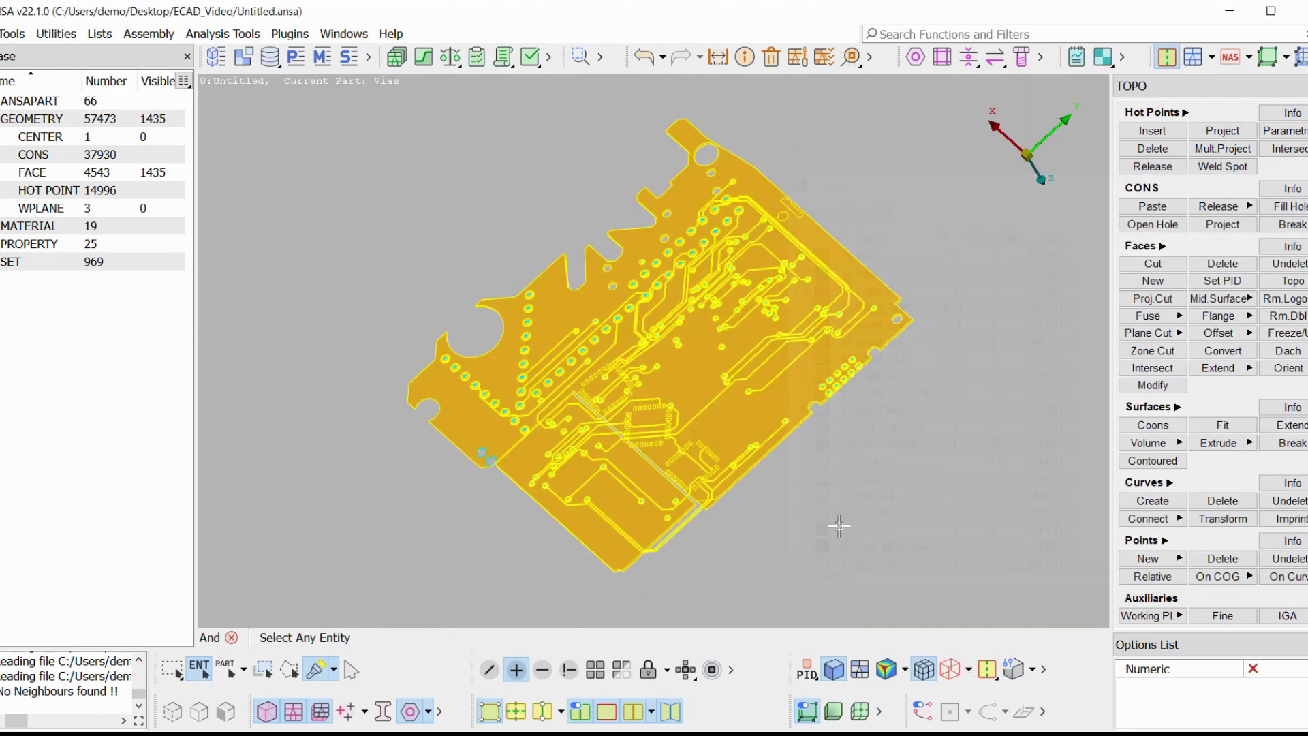
In the Model Browser, show only the Lateral boundaries outline.
click(245, 57)
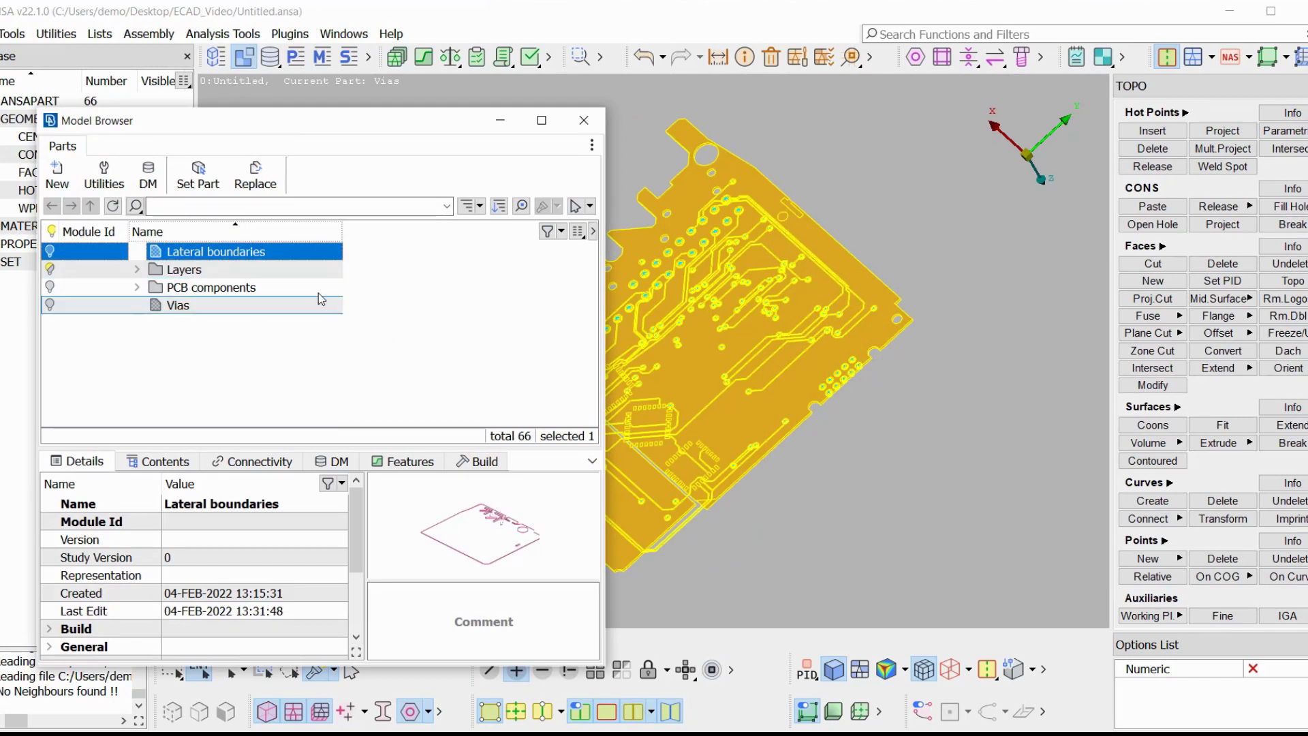
right_click(289, 251)
click(377, 299)
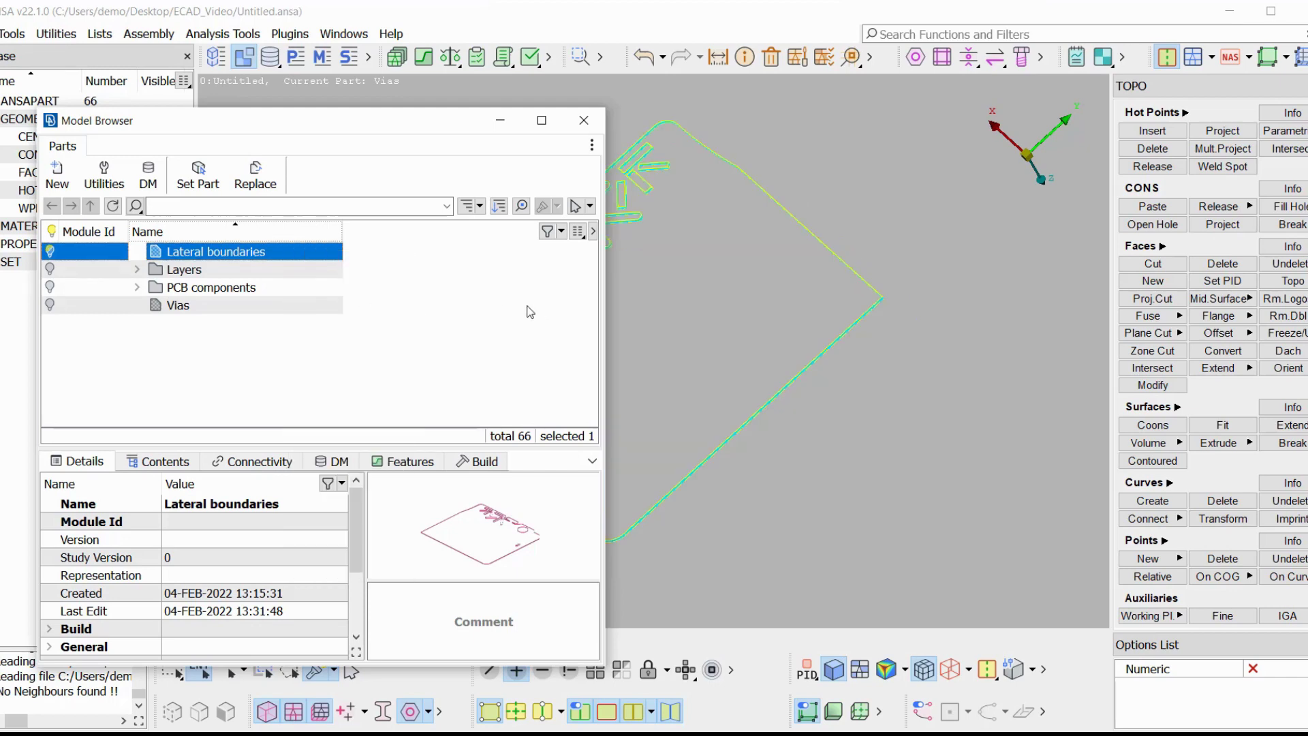
scroll(760, 383, up, 5)
scroll(882, 382, down, 3)
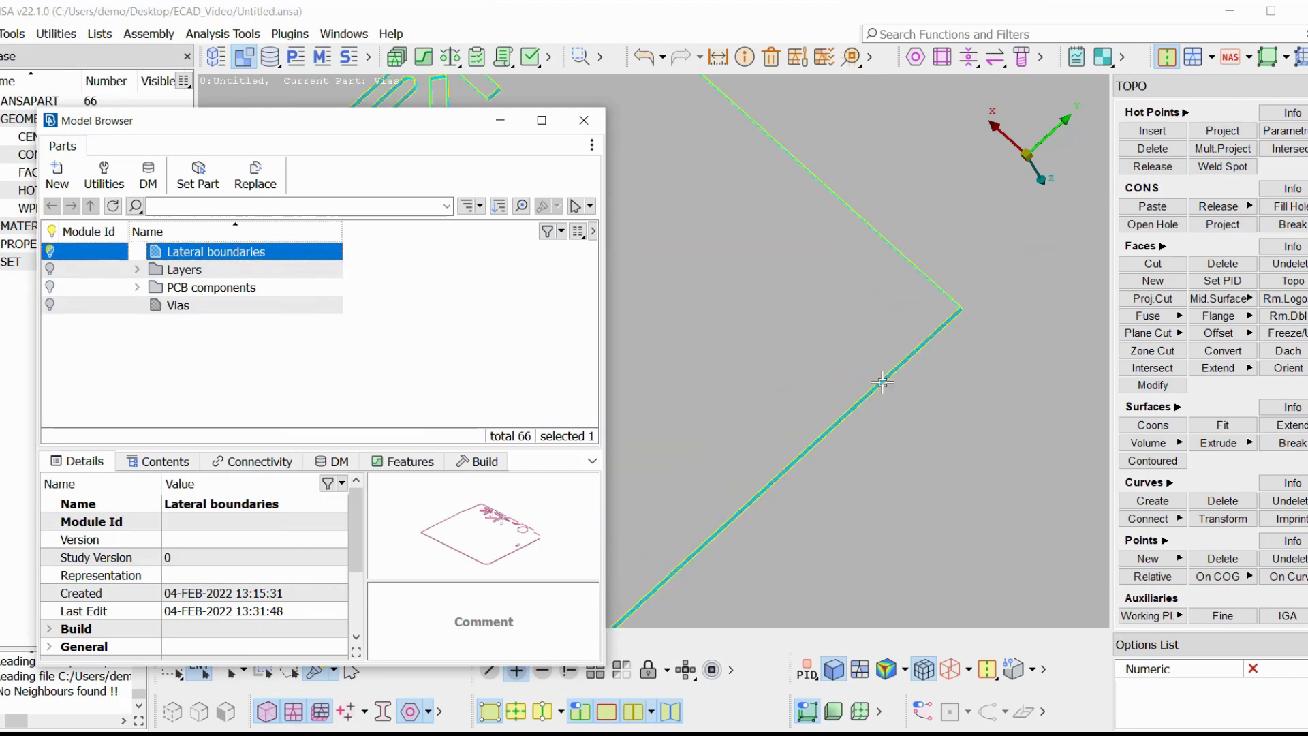
Show only the Vias part.
click(248, 307)
right_click(255, 304)
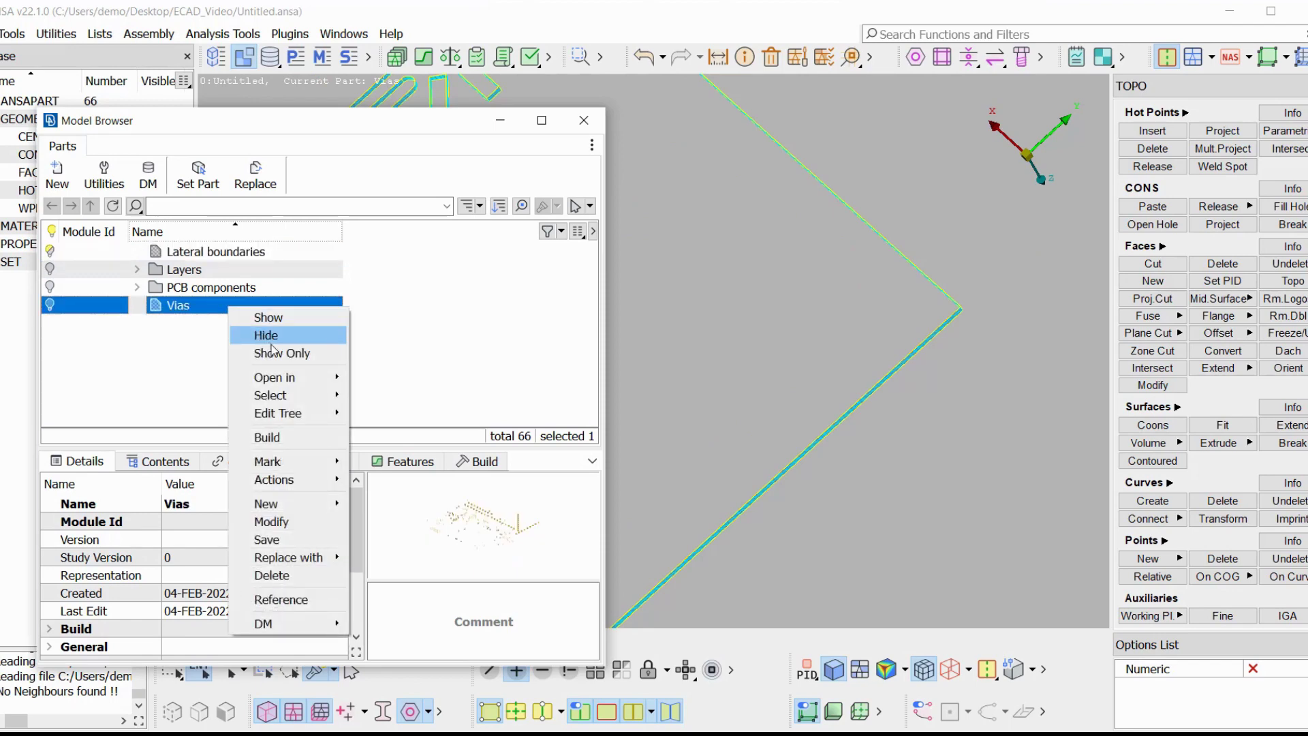
click(292, 336)
scroll(1066, 440, up, 5)
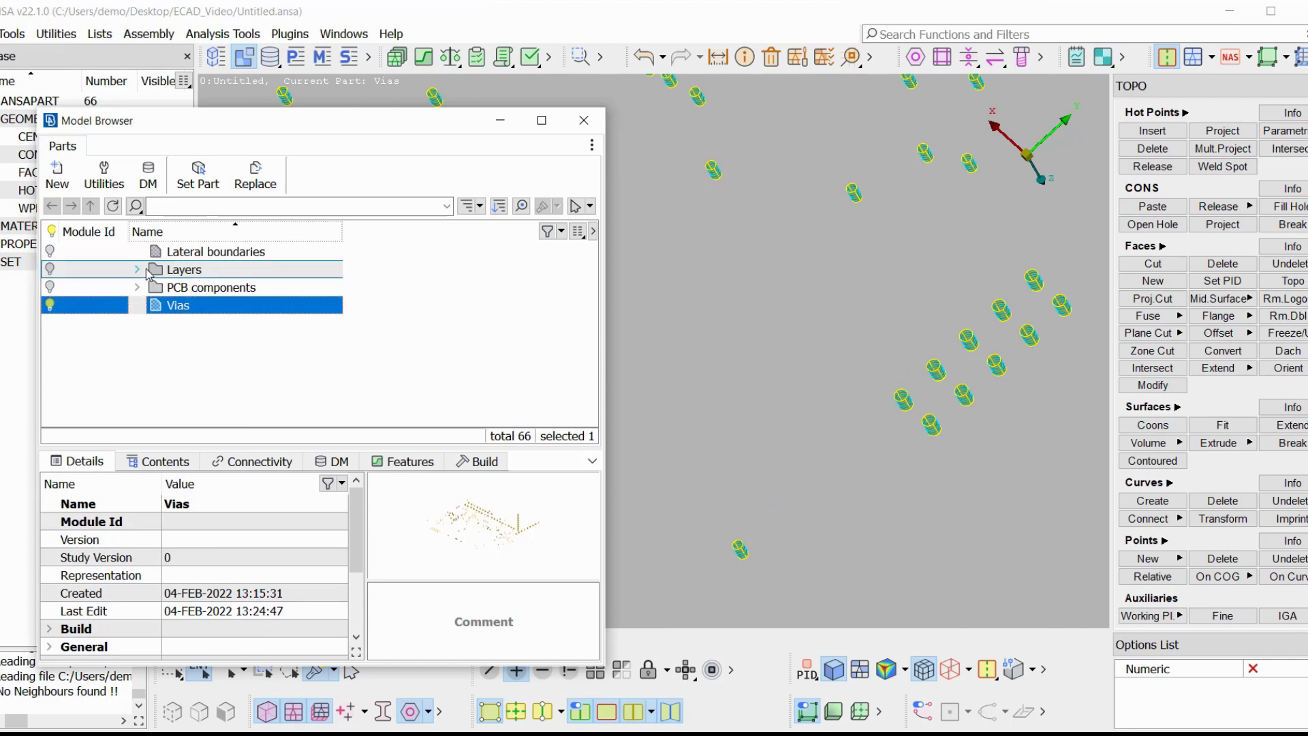
Expand Layers and 1_TOP, then show only the 1_TOP layer.
click(138, 270)
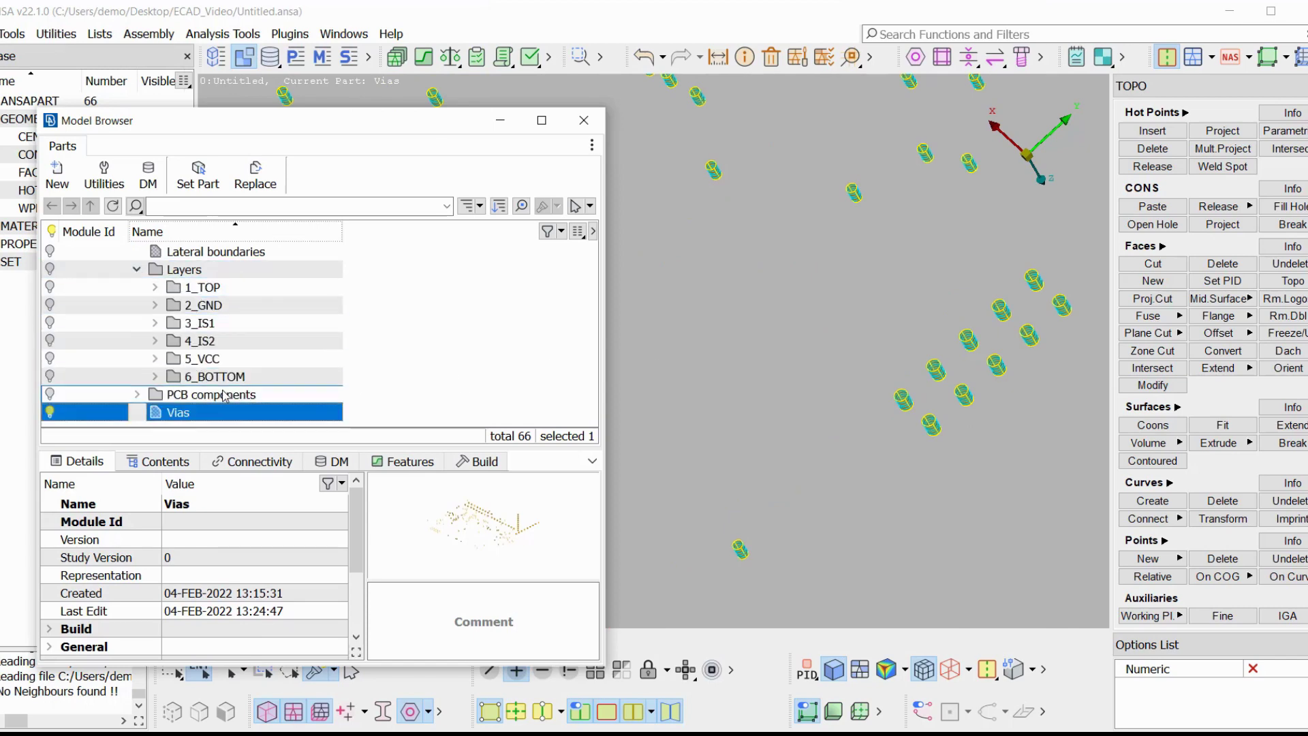
click(155, 288)
click(208, 287)
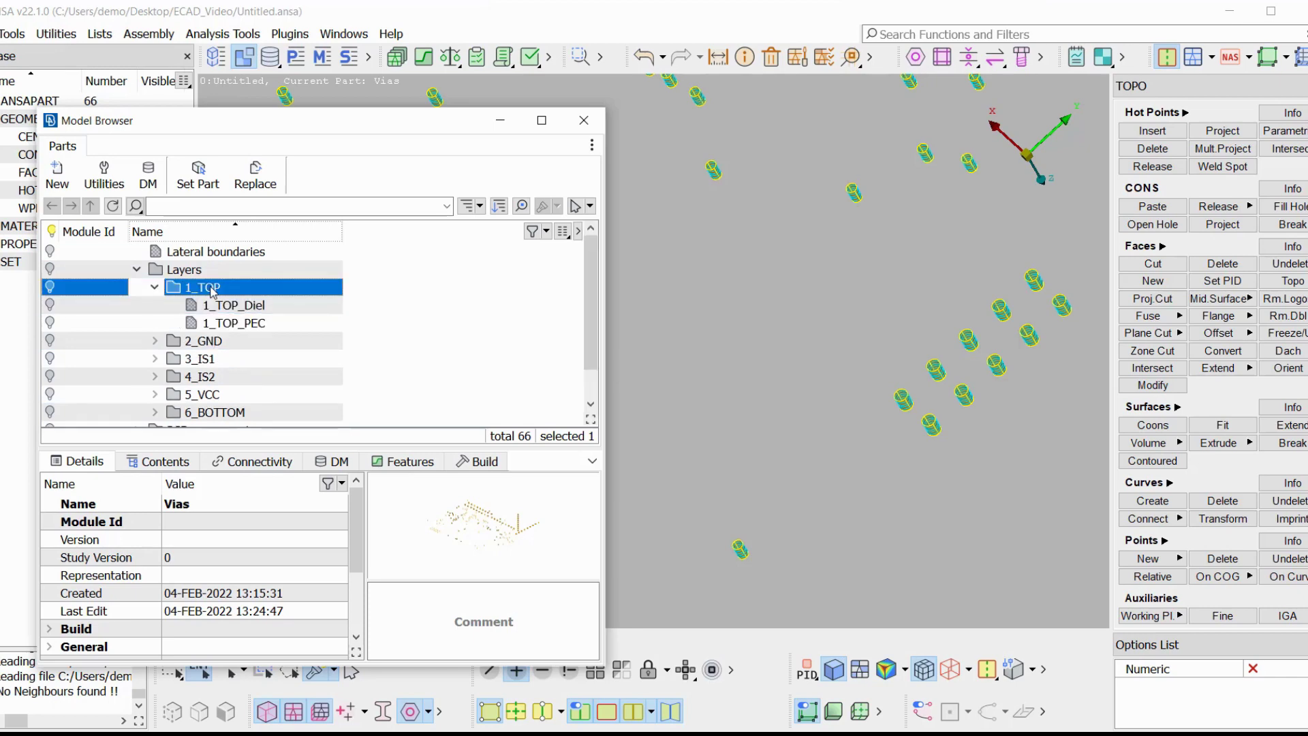
right_click(210, 287)
click(272, 333)
Show only the 1_TOP_PEC copper traces of the top layer.
click(286, 304)
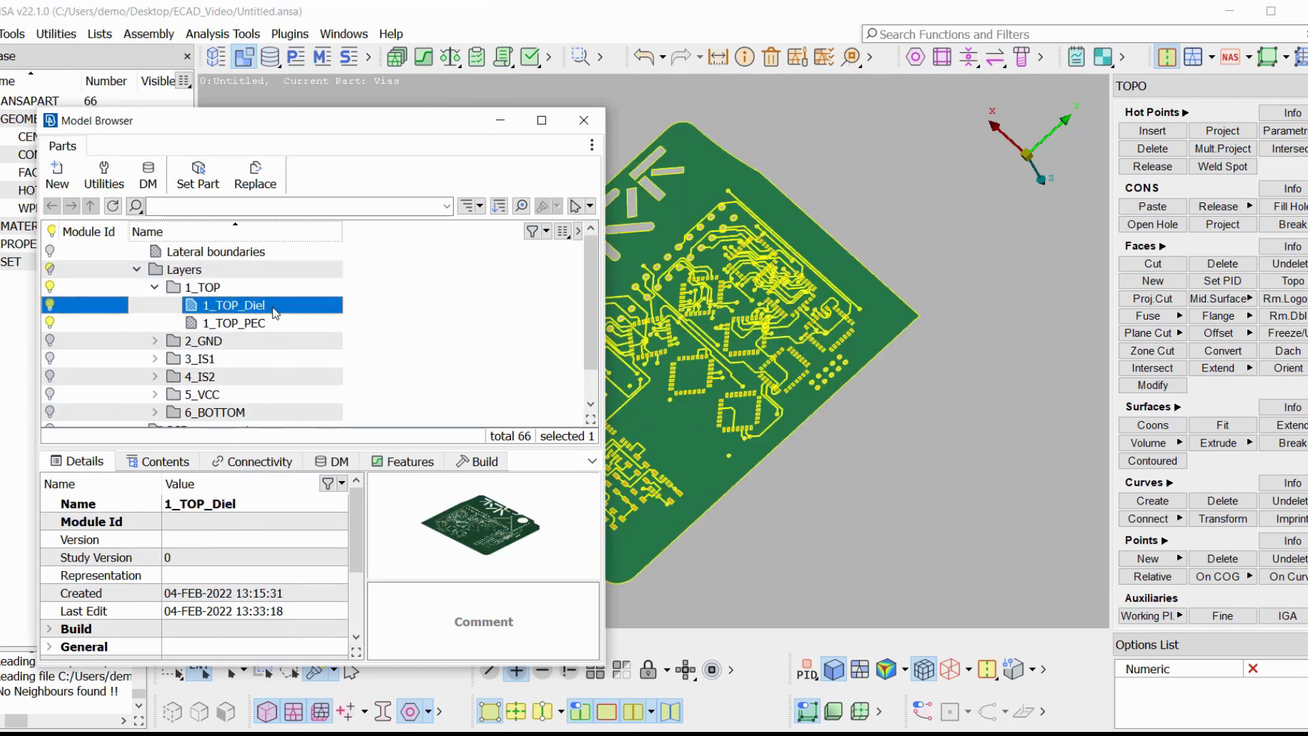
right_click(286, 304)
key(Escape)
click(274, 321)
right_click(275, 320)
click(334, 357)
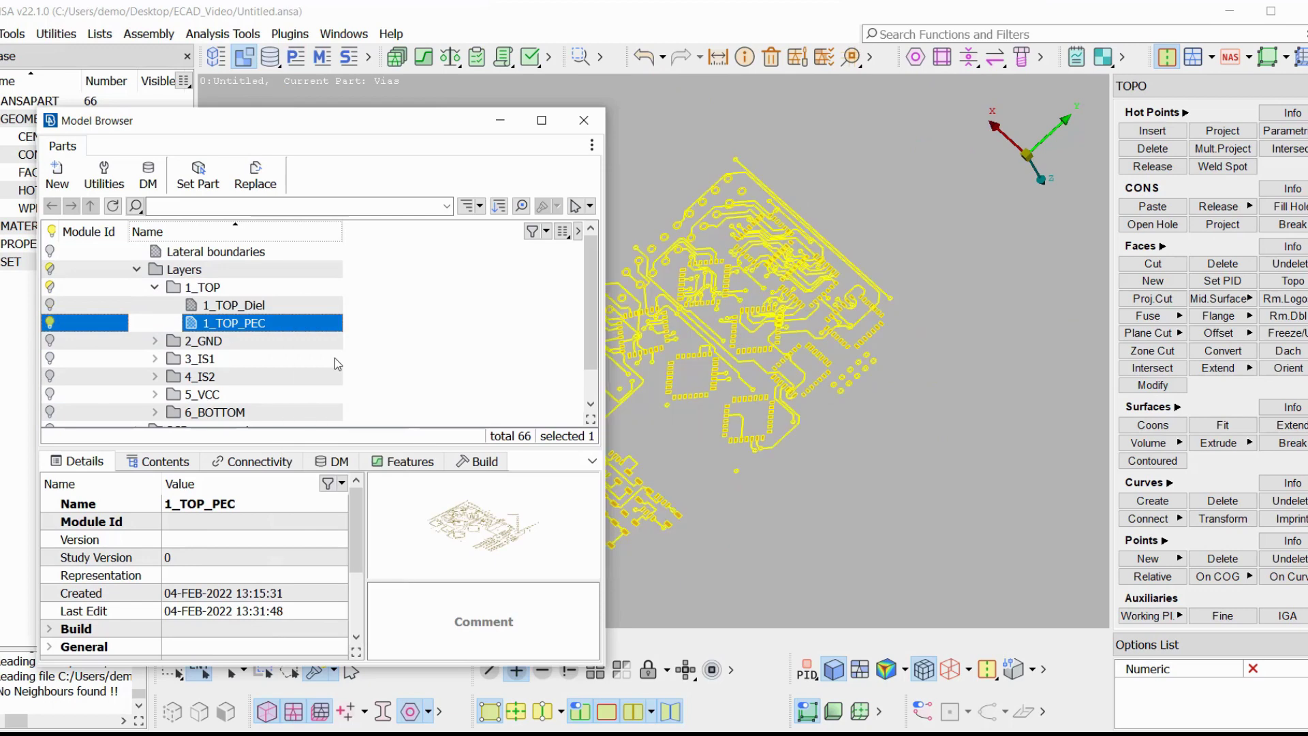
Expand PCB components and show only the bottom components, then only the top components.
click(138, 288)
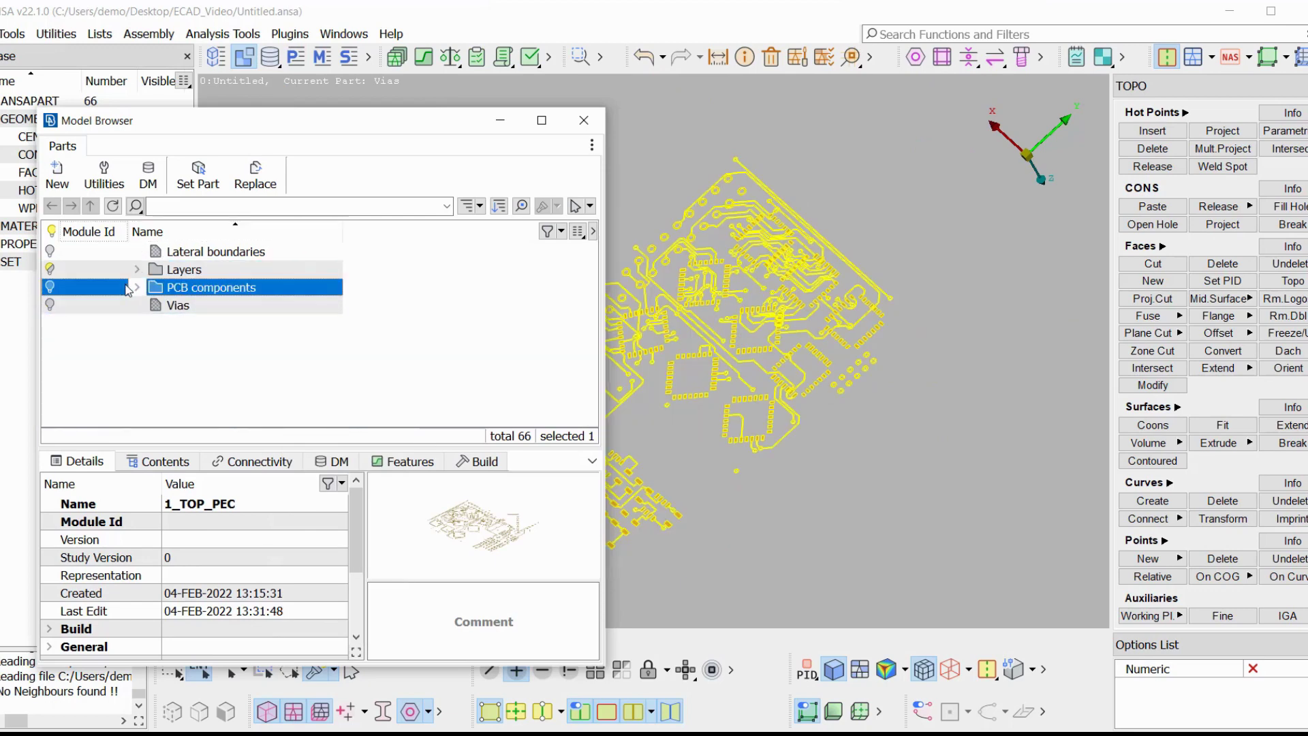
click(137, 288)
click(208, 306)
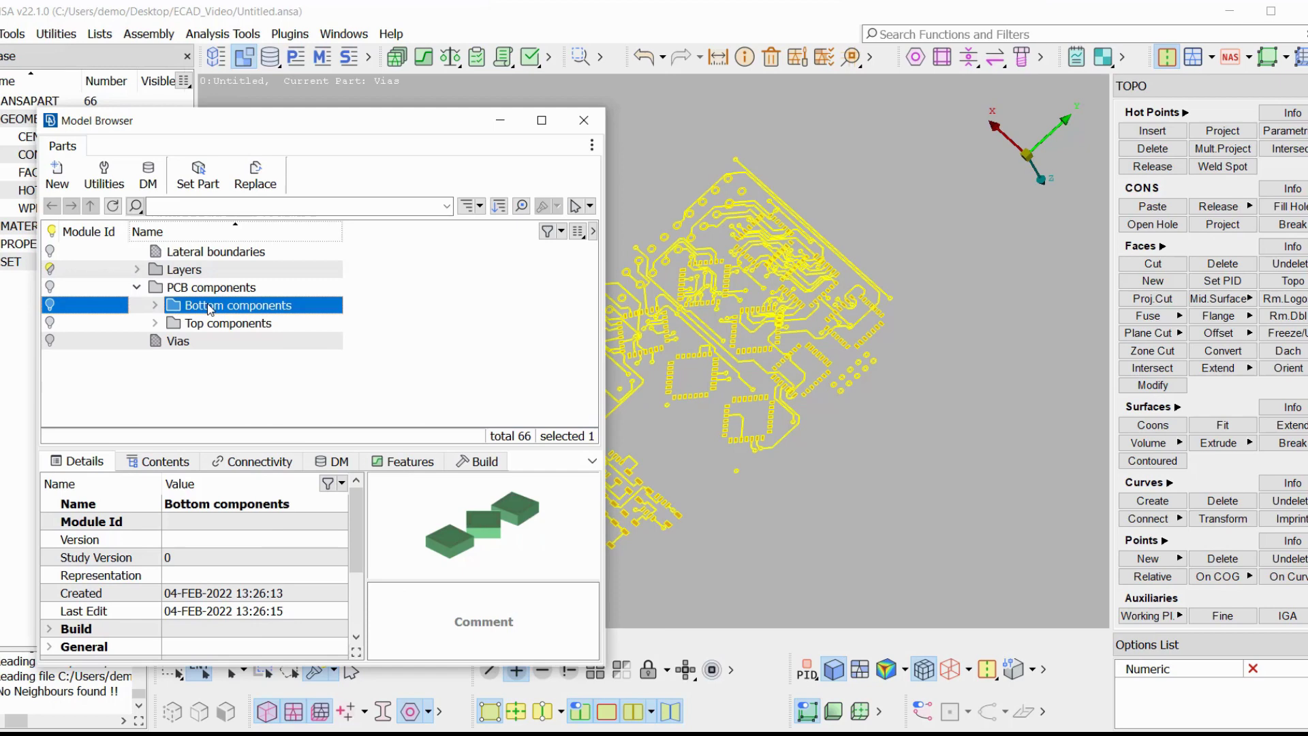
right_click(207, 304)
click(267, 351)
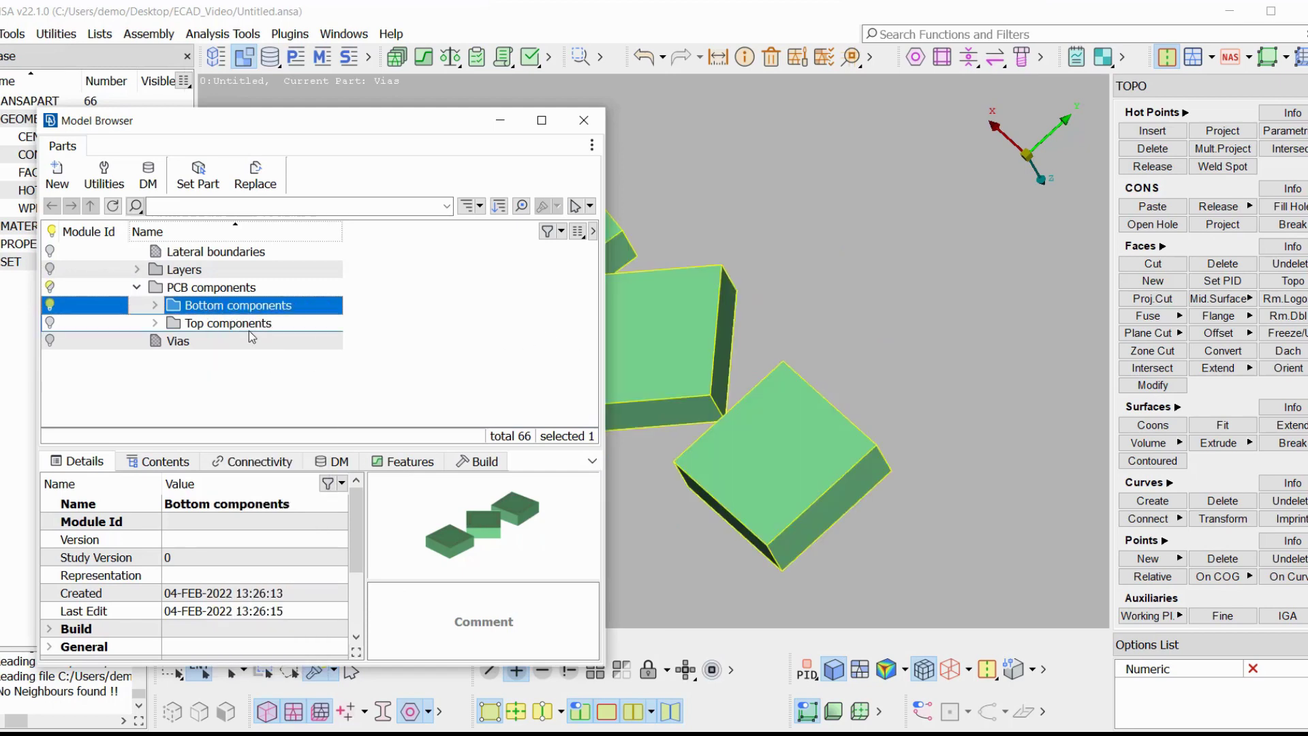
click(203, 324)
right_click(203, 324)
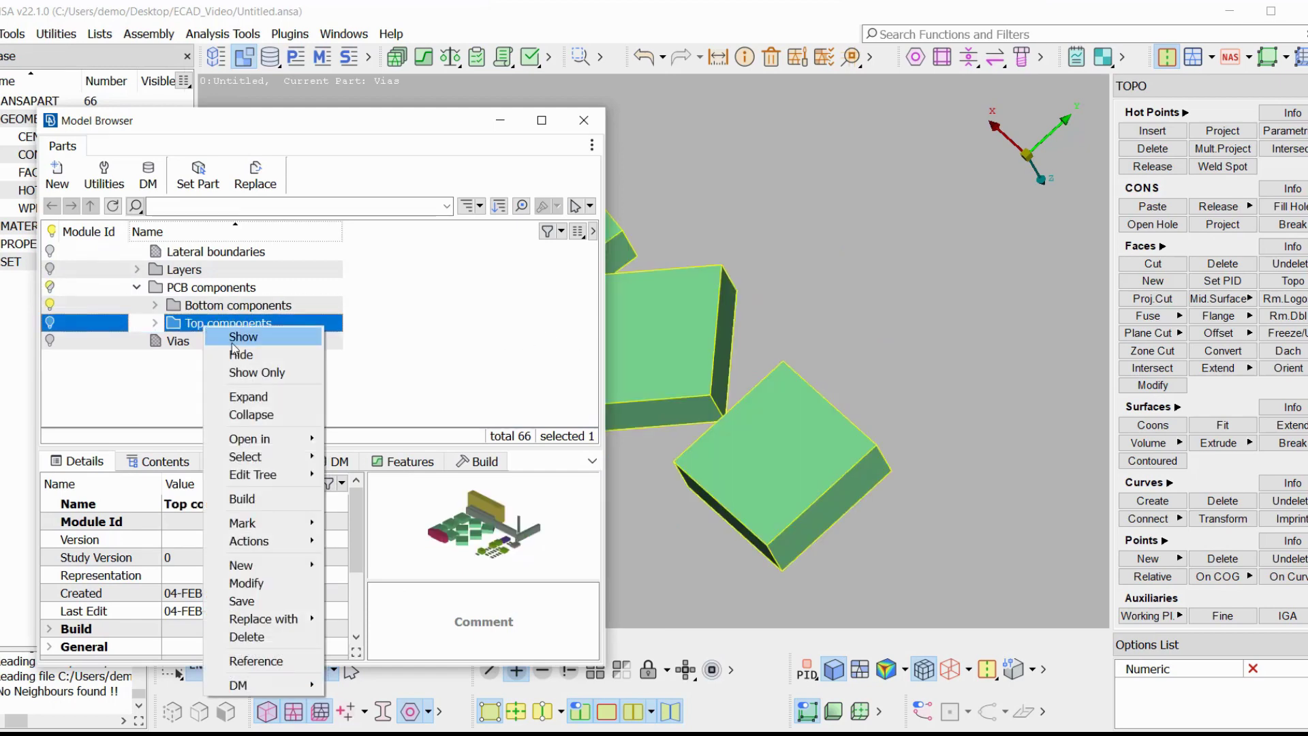
click(259, 373)
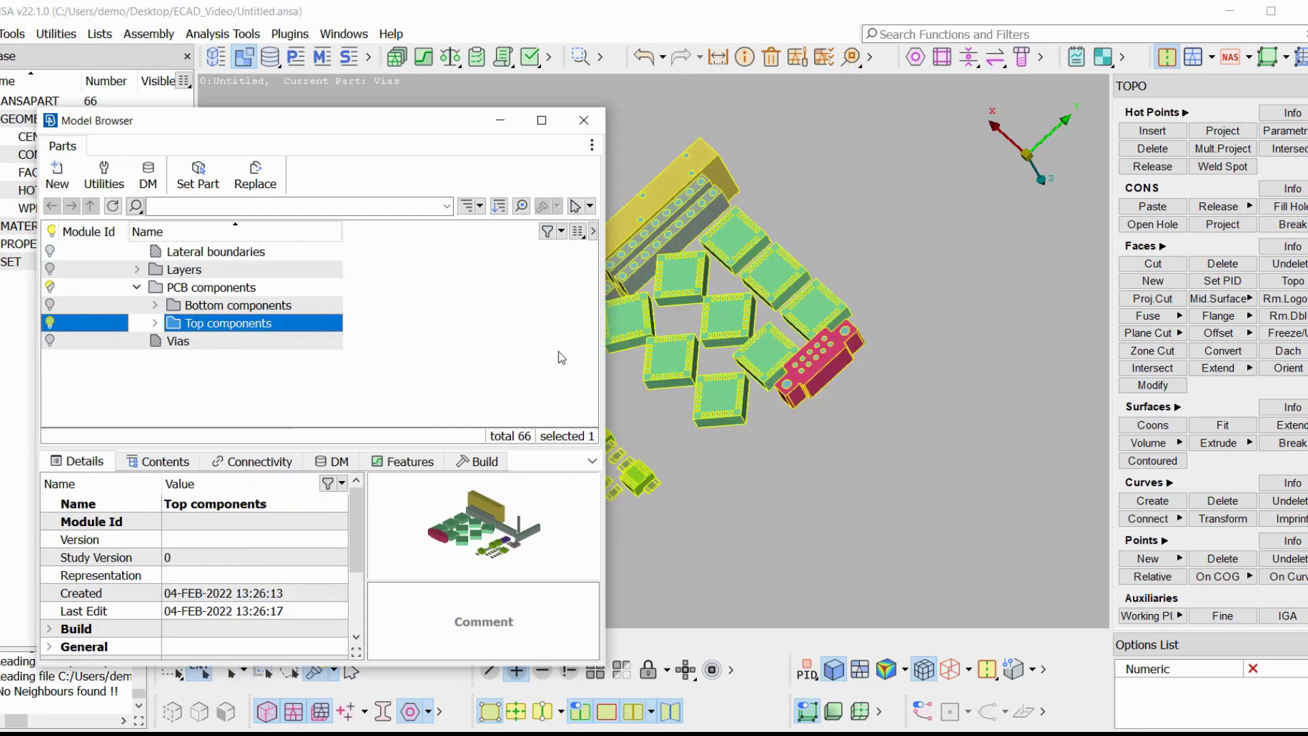
List the individual top components and show only component C1.
click(154, 305)
key(Right)
scroll(252, 346, down, 1)
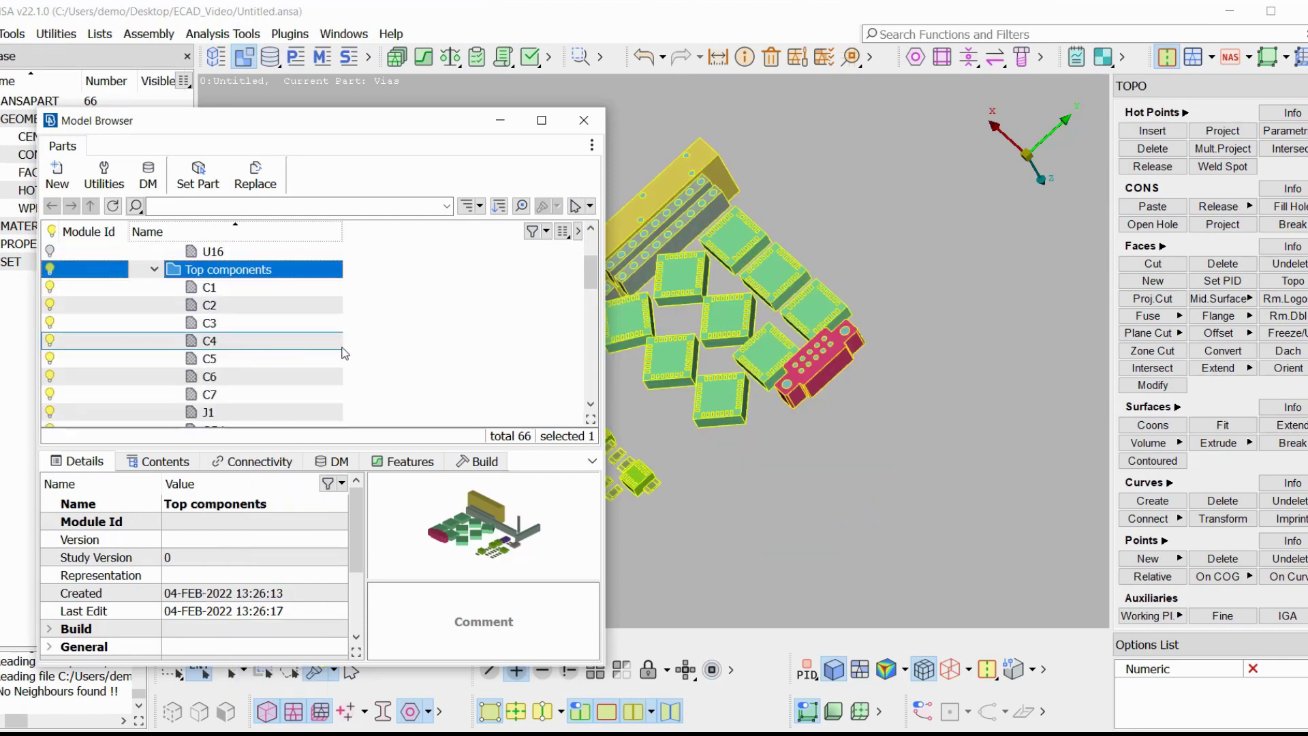
right_click(208, 287)
click(289, 335)
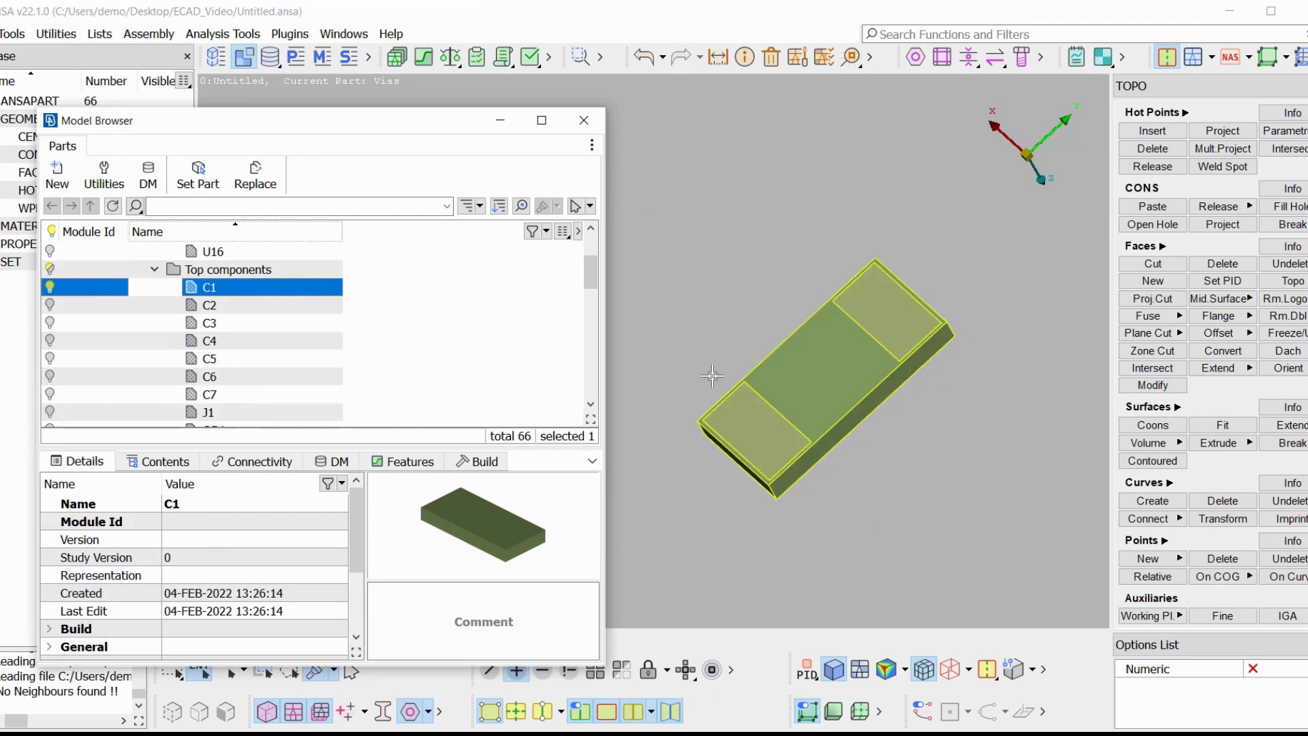
Show only component R2, then only component U4.
scroll(422, 318, down, 2)
click(225, 359)
right_click(235, 358)
click(319, 405)
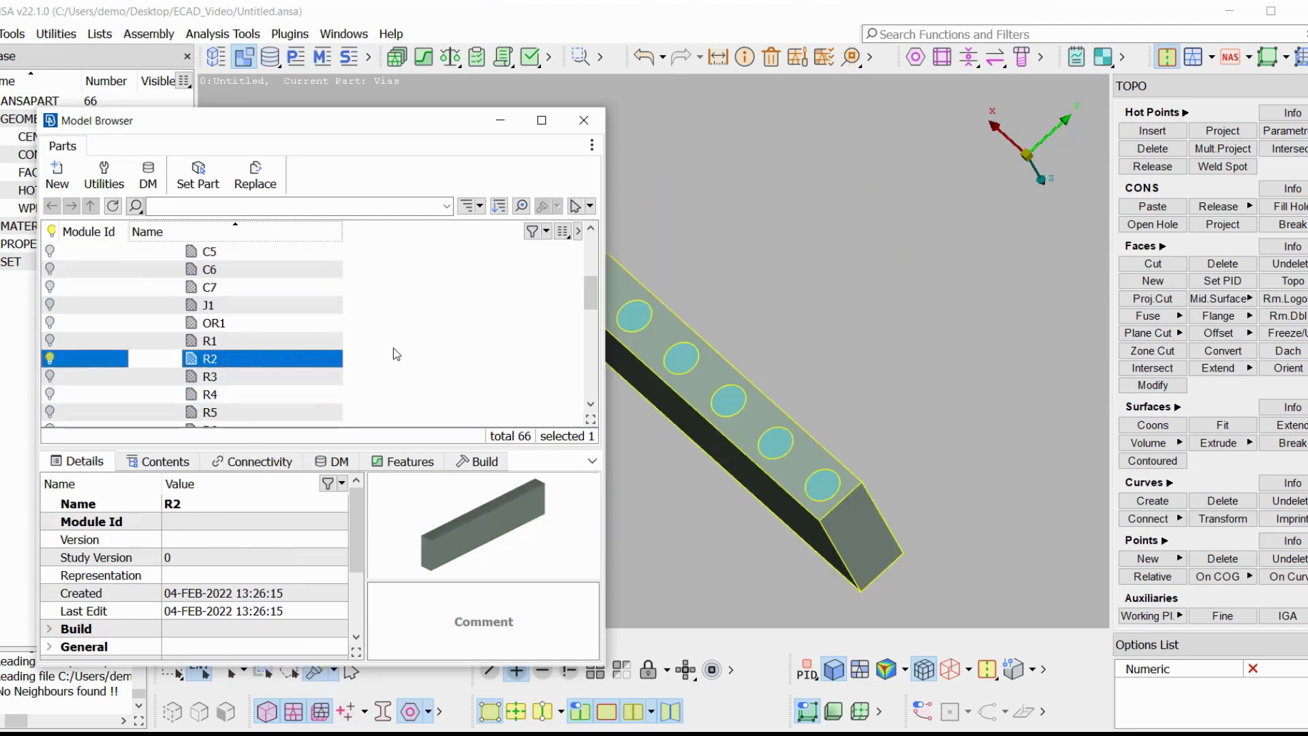
scroll(393, 348, down, 5)
click(218, 393)
right_click(218, 394)
click(286, 440)
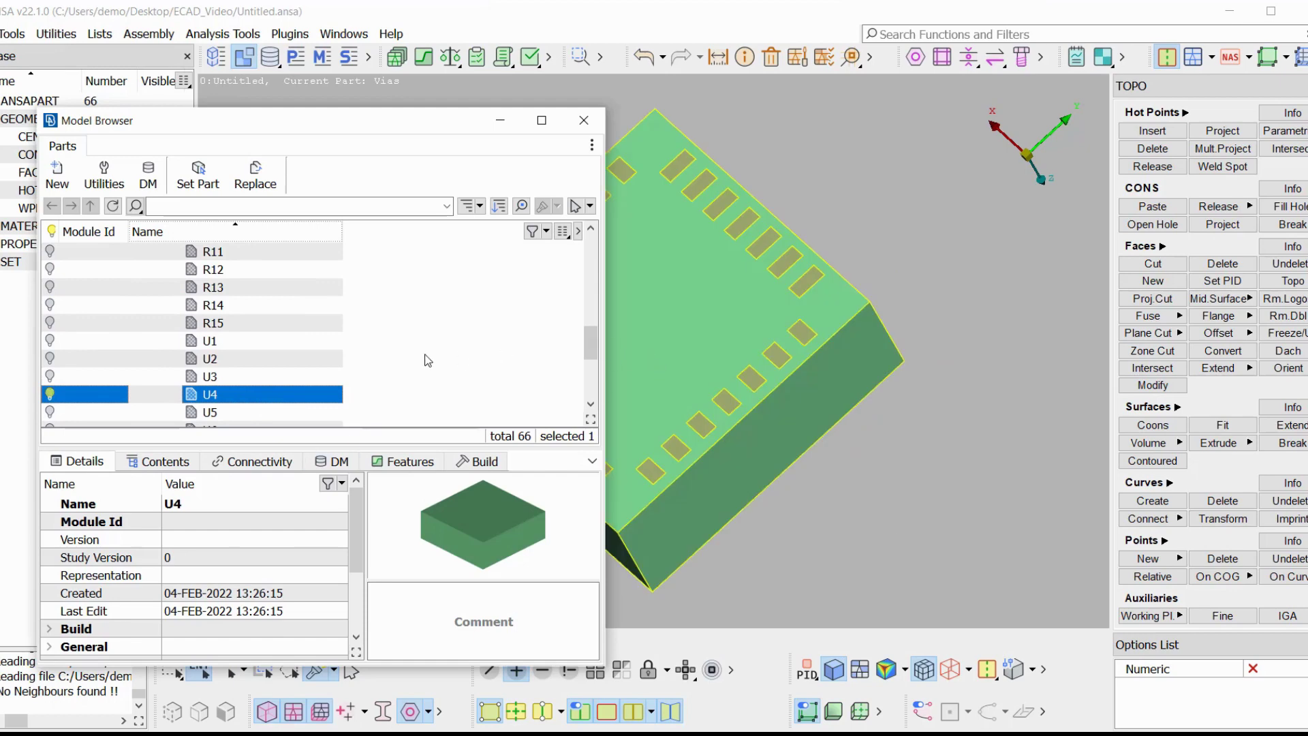
scroll(428, 360, down, 1)
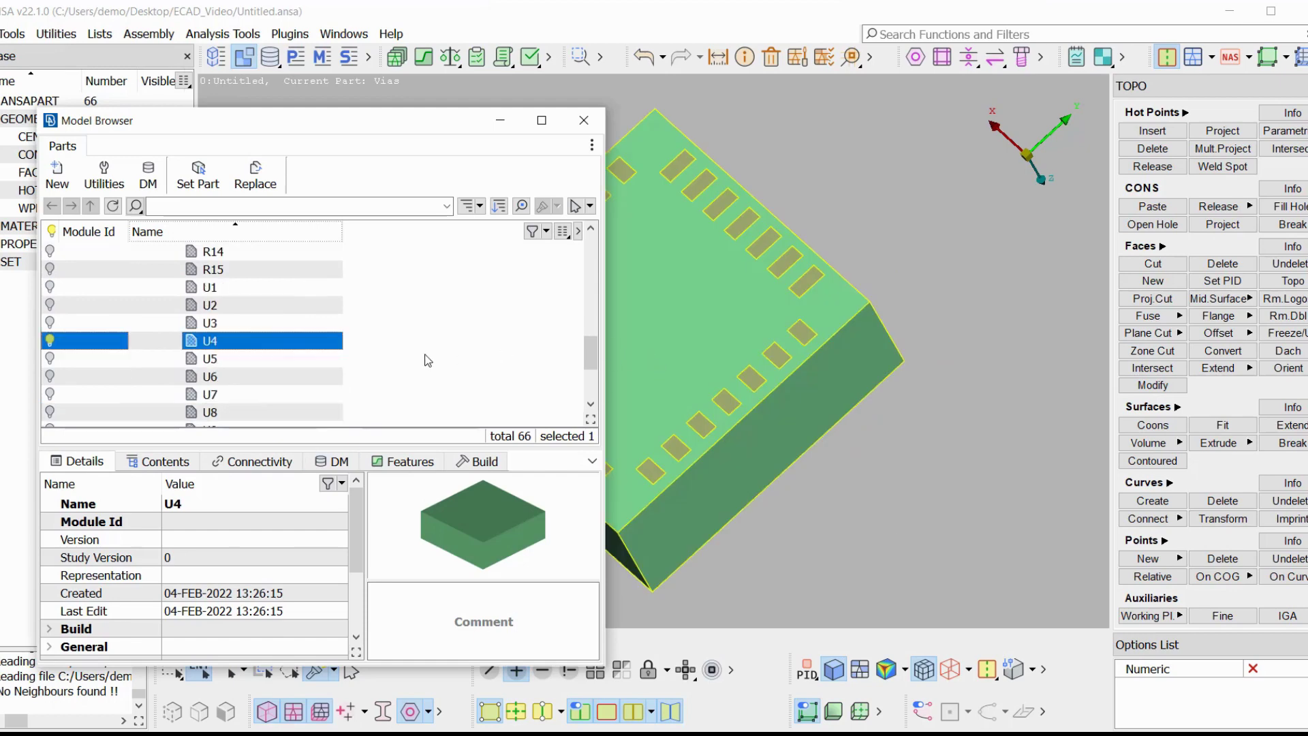
Close the Model Browser, expand the Component pins sets and show only the J1@GND pins.
click(582, 119)
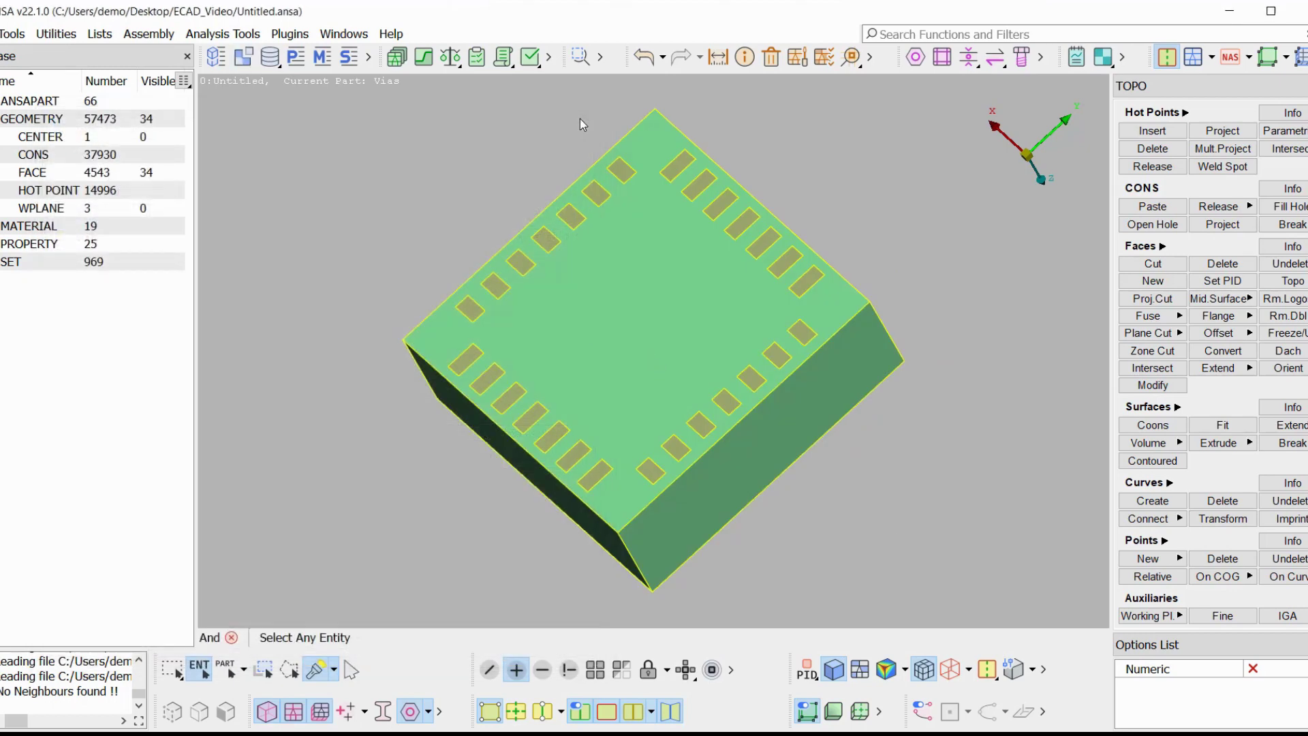
click(48, 263)
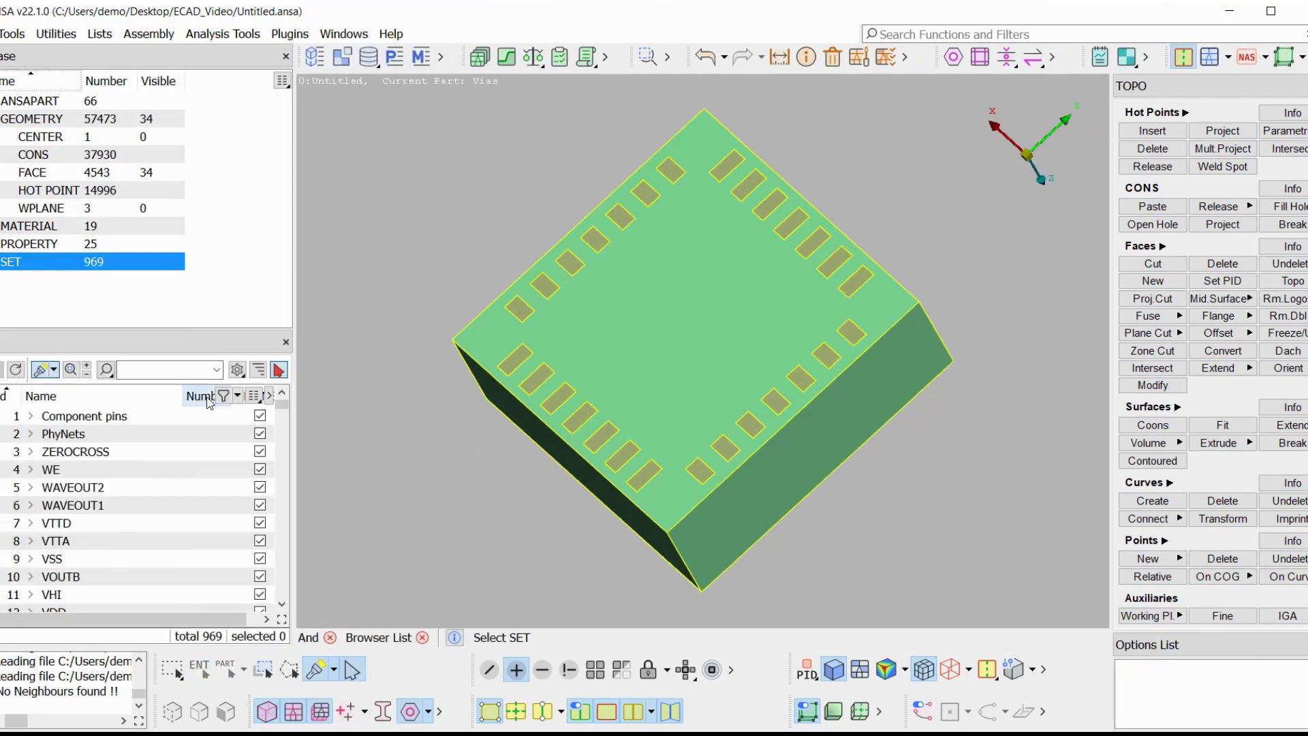
click(30, 416)
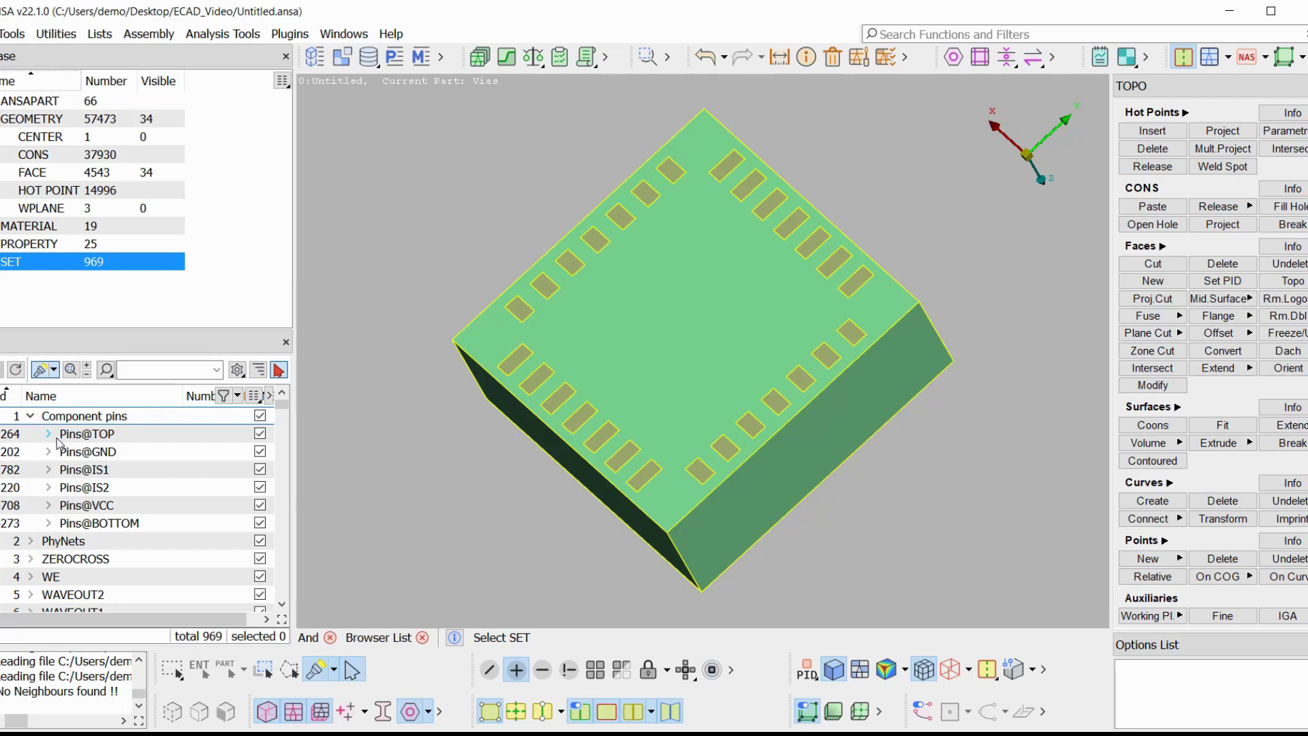
click(49, 434)
right_click(116, 470)
click(170, 149)
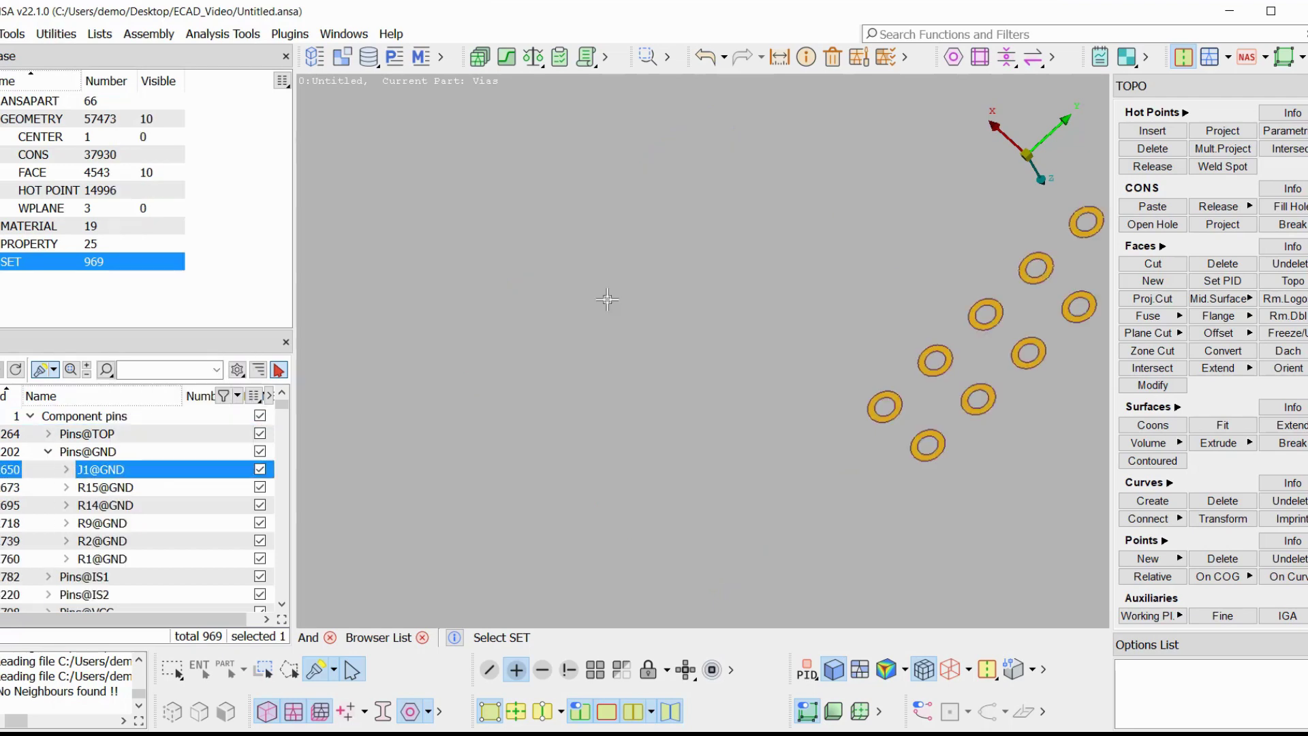
Show only the U15@TOP component pin pads.
right_click(119, 541)
click(171, 220)
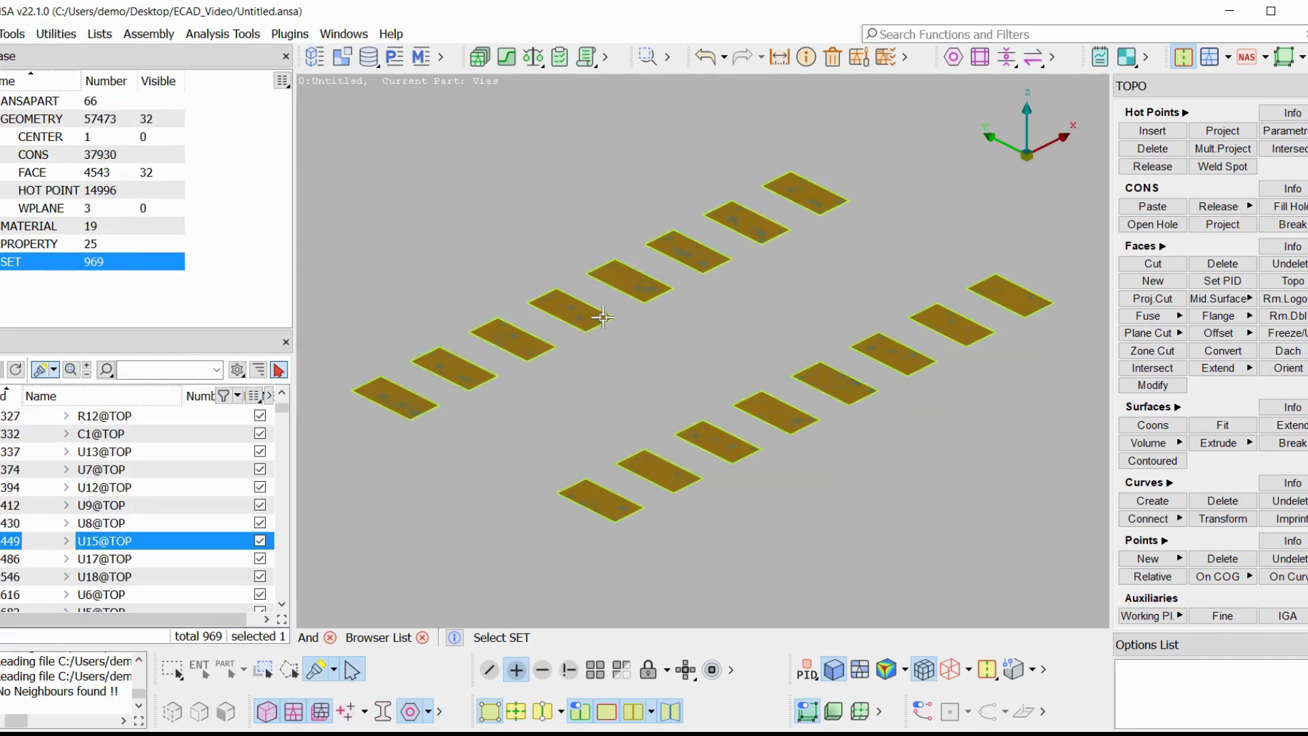
scroll(603, 317, up, 5)
Filter the properties list to visible properties only, then close it.
key(p)
click(874, 205)
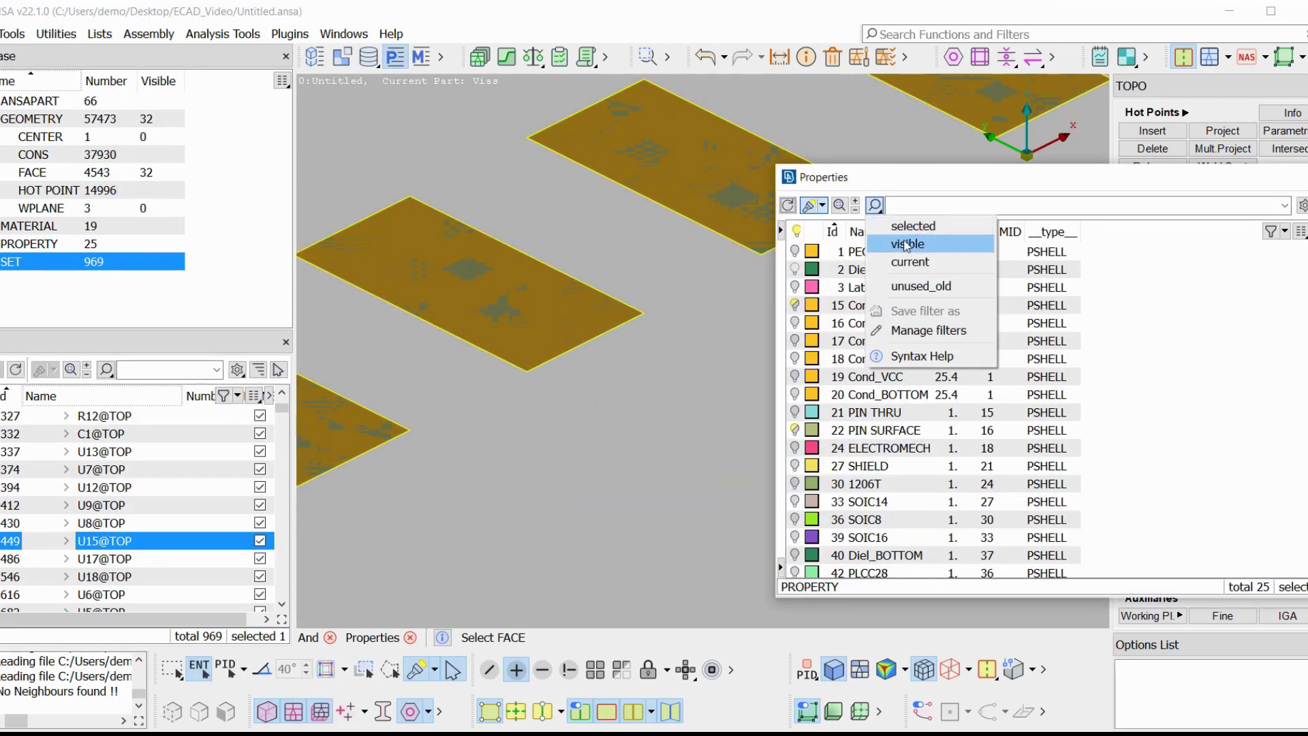
click(906, 245)
middle_click(501, 487)
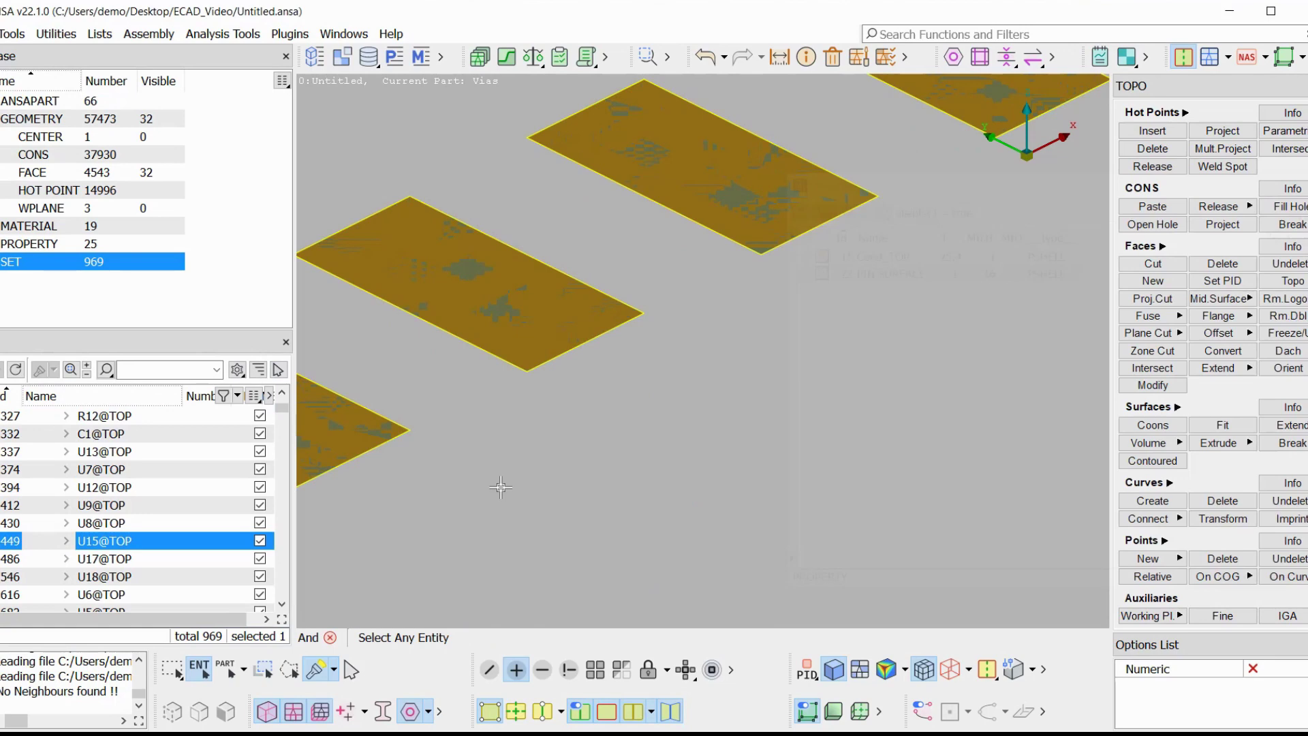
scroll(82, 476, up, 15)
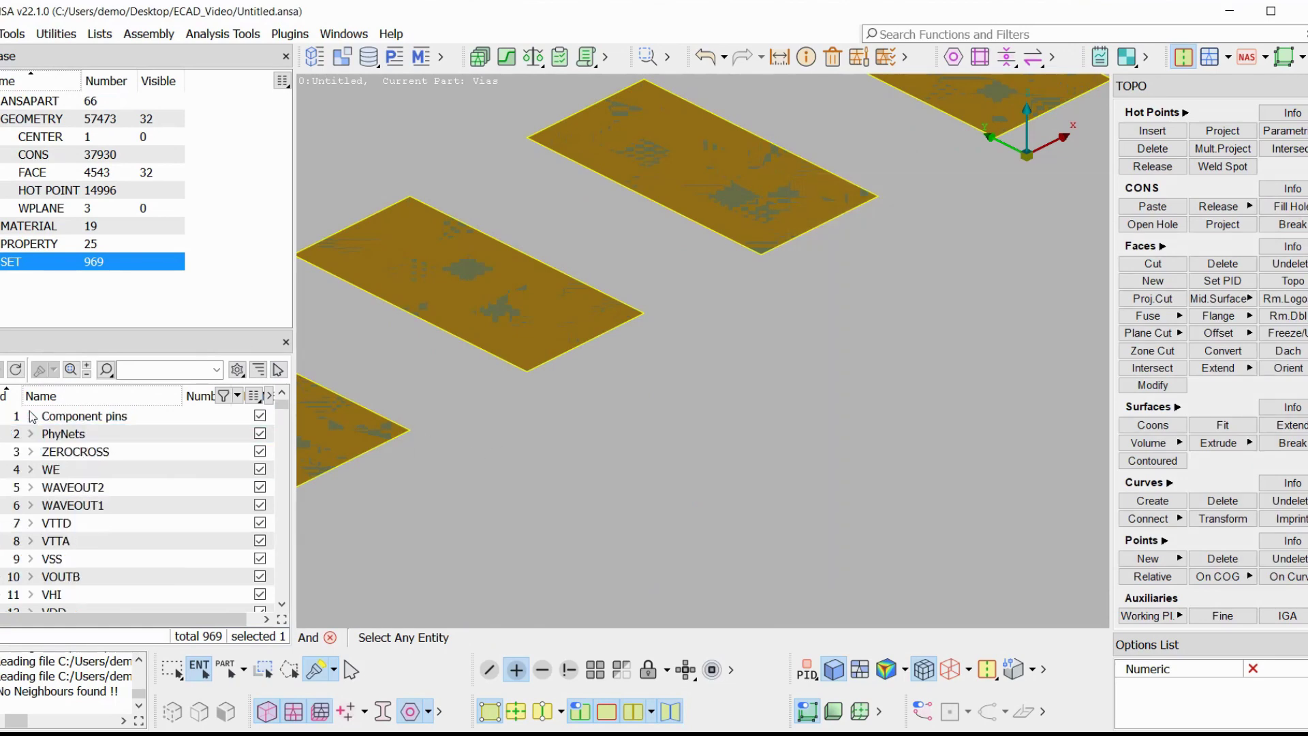
Show only the ZEROCROSS net trace, then only the WE net, then select WAVEOUT2.
click(63, 451)
right_click(98, 452)
click(147, 131)
right_click(94, 470)
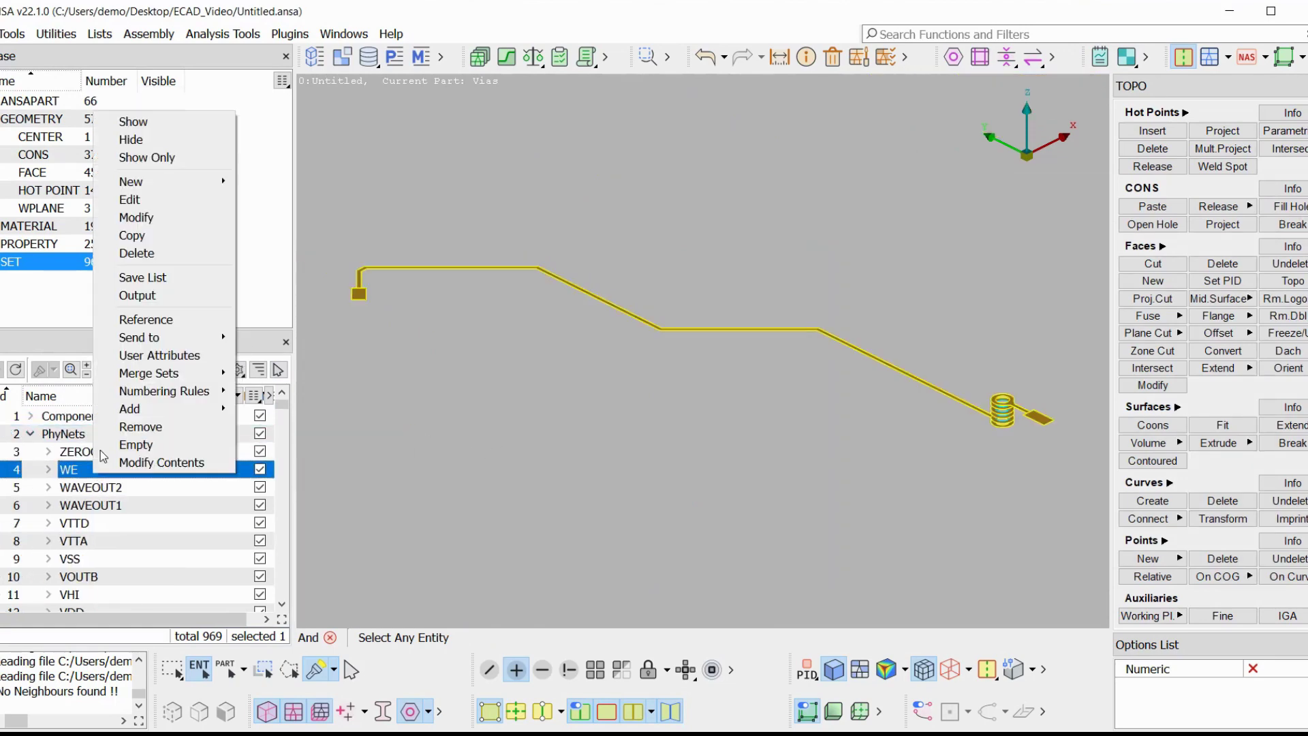
click(192, 158)
click(91, 487)
right_click(155, 485)
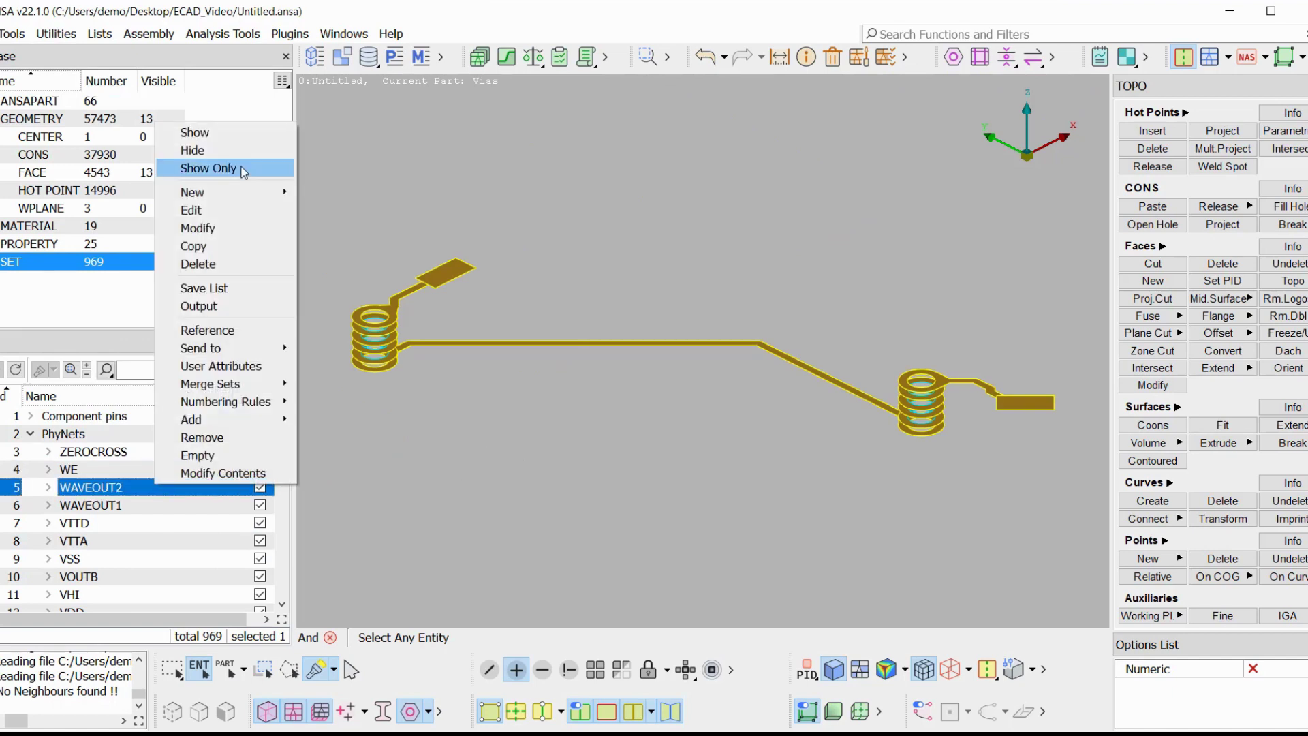